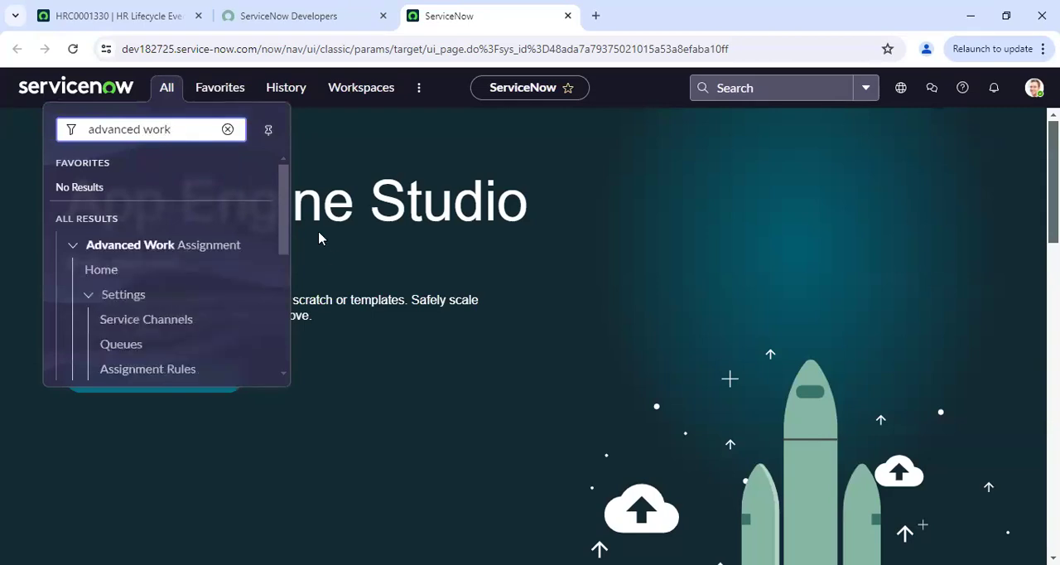
Open the Advanced Work Assignment Queues list in a new browser tab
{"action": "left_click_drag", "start_coordinate": [284, 211], "coordinate": [283, 246]}
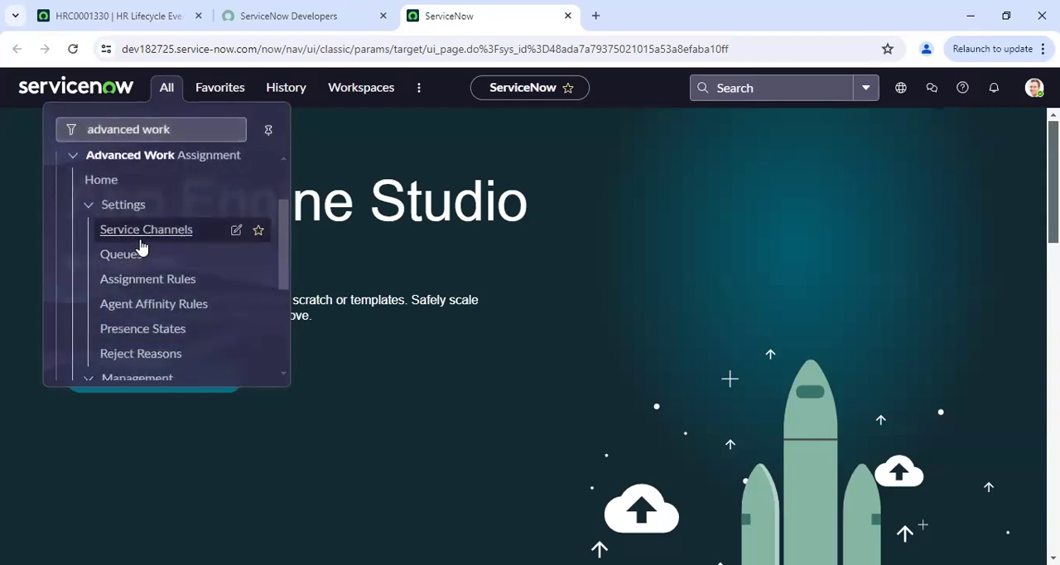
{"action": "right_click", "coordinate": [140, 253]}
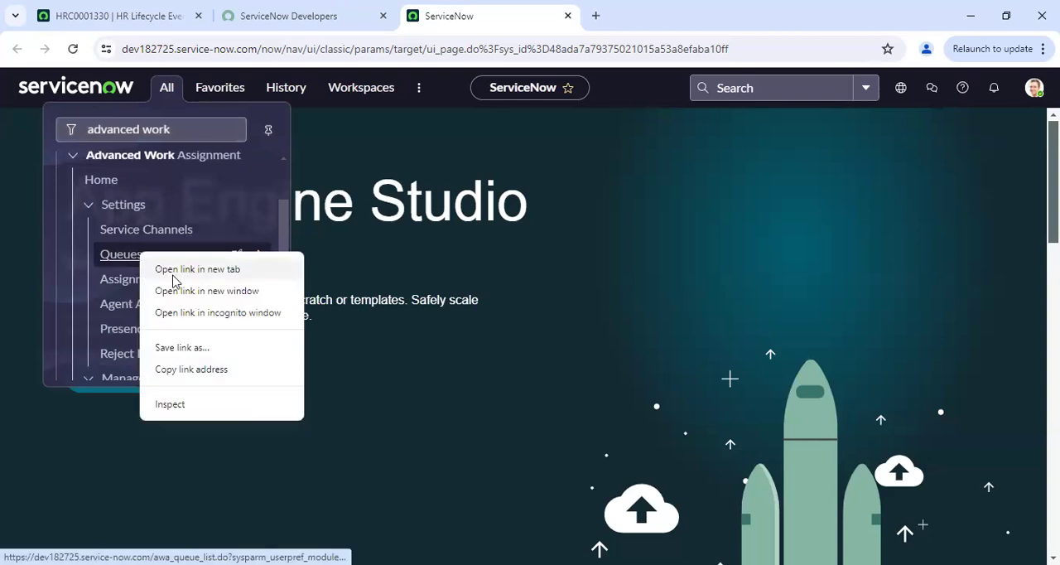
{"action": "left_click", "coordinate": [176, 271]}
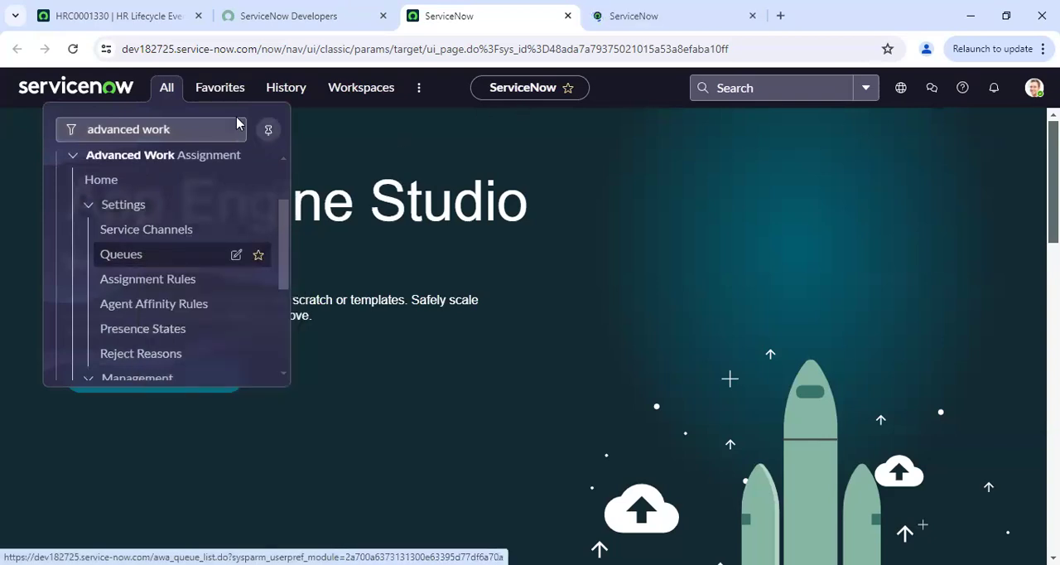
Filter the navigator for "work item" and open the list of all work items in a new browser tab
{"action": "left_click", "coordinate": [211, 124]}
{"action": "key", "text": "BackSpace"}
{"action": "key", "text": "BackSpace"}
{"action": "key", "text": "BackSpace"}
{"action": "key", "text": "BackSpace"}
{"action": "key", "text": "BackSpace"}
{"action": "key", "text": "BackSpace"}
{"action": "key", "text": "BackSpace"}
{"action": "key", "text": "BackSpace"}
{"action": "key", "text": "BackSpace"}
{"action": "key", "text": "BackSpace"}
{"action": "key", "text": "BackSpace"}
{"action": "key", "text": "BackSpace"}
{"action": "key", "text": "BackSpace"}
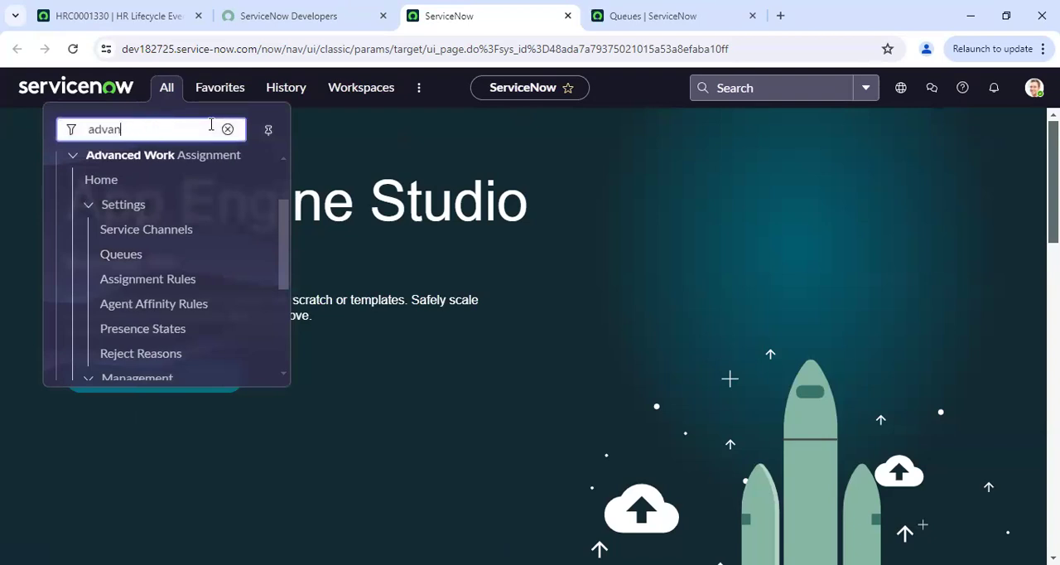
{"action": "type", "text": "work"}
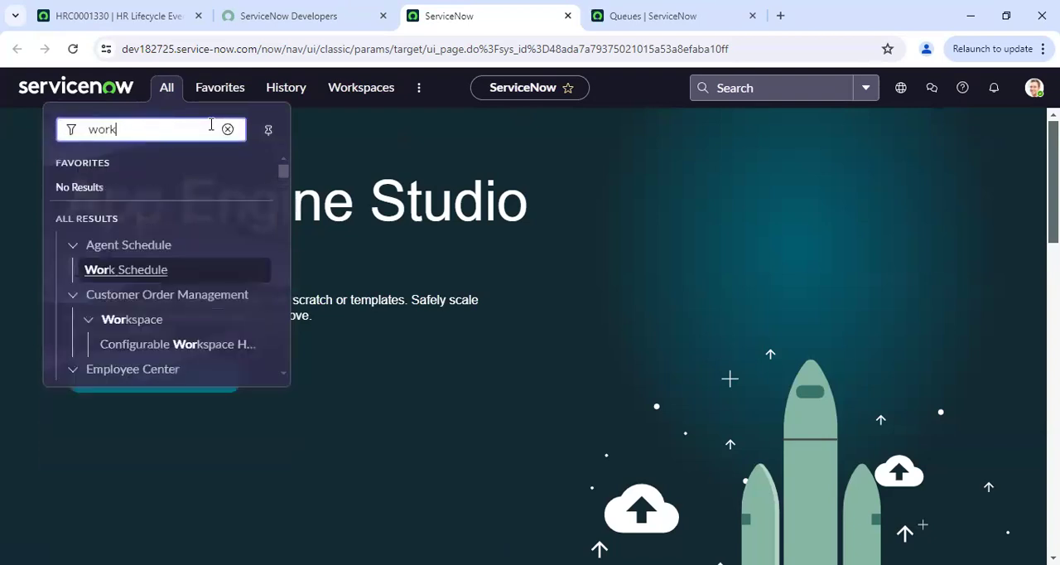
{"action": "type", "text": " item"}
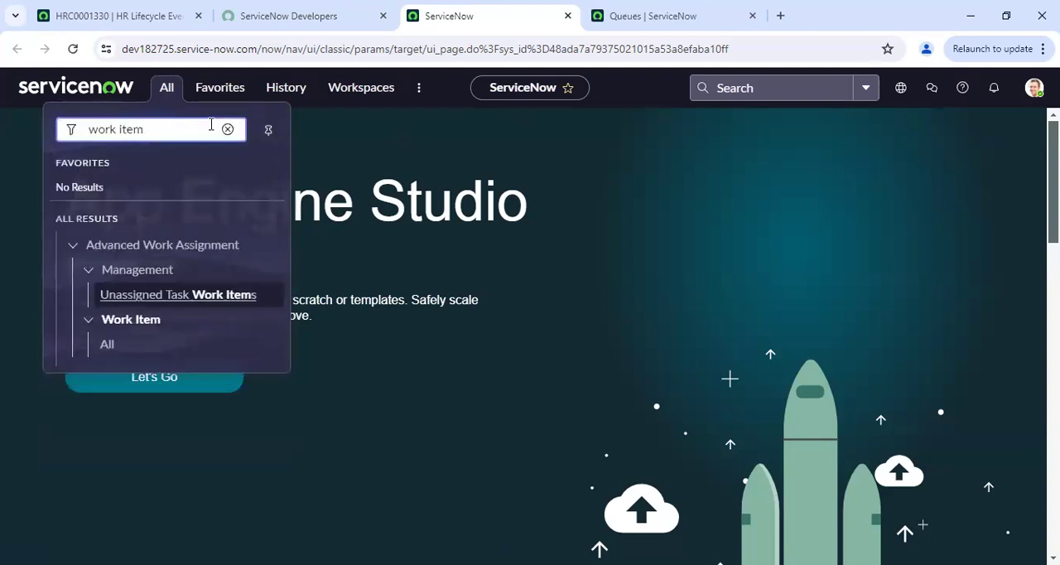
{"action": "right_click", "coordinate": [106, 346]}
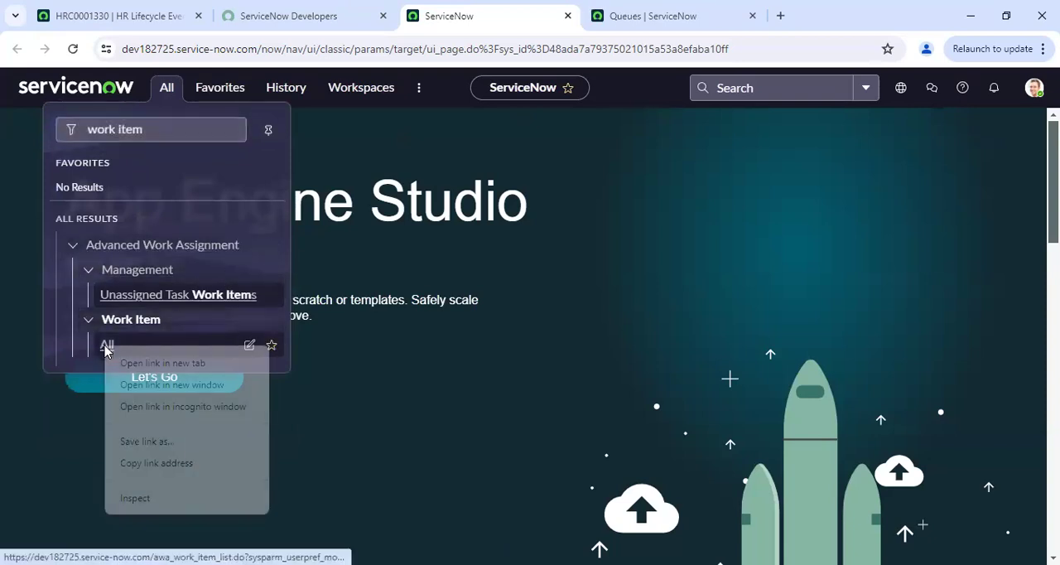
{"action": "left_click", "coordinate": [149, 366]}
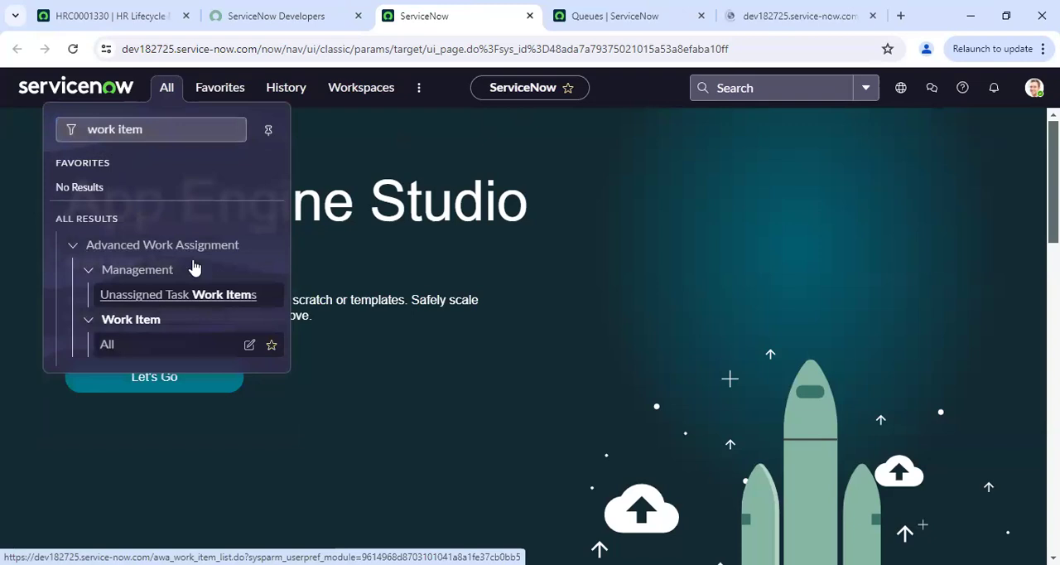
Open the SD-WAN High Priority queue from the Queues list in a new tab and review its routing condition and assignment eligibility
{"action": "left_click", "coordinate": [592, 10]}
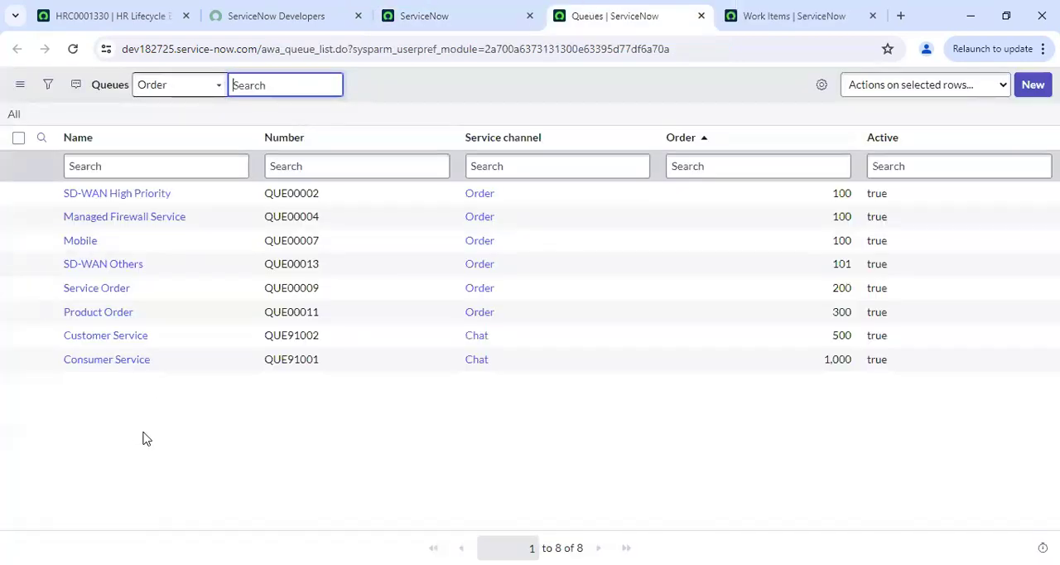
{"action": "right_click", "coordinate": [43, 199]}
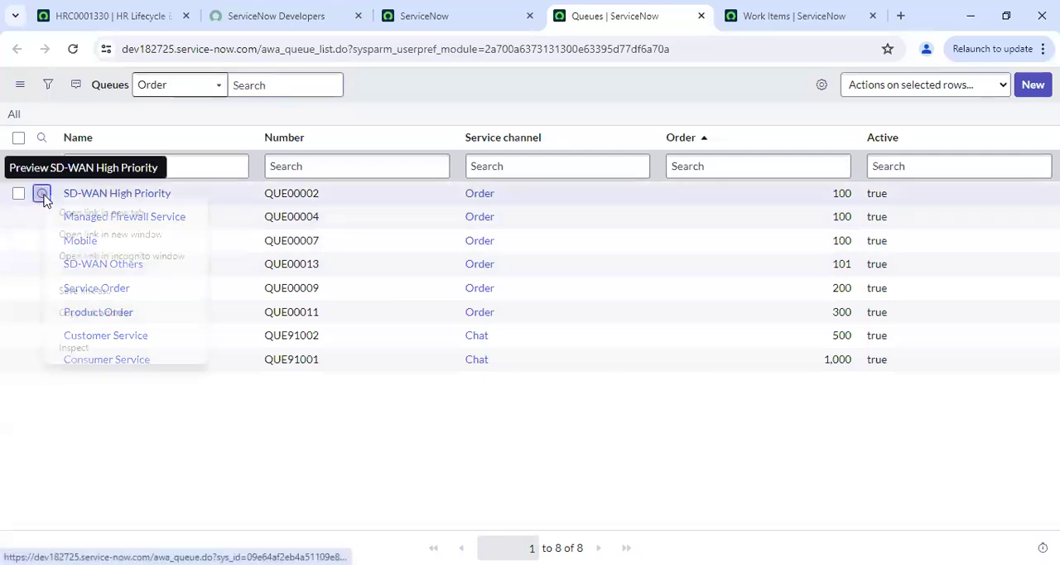
{"action": "left_click", "coordinate": [78, 213]}
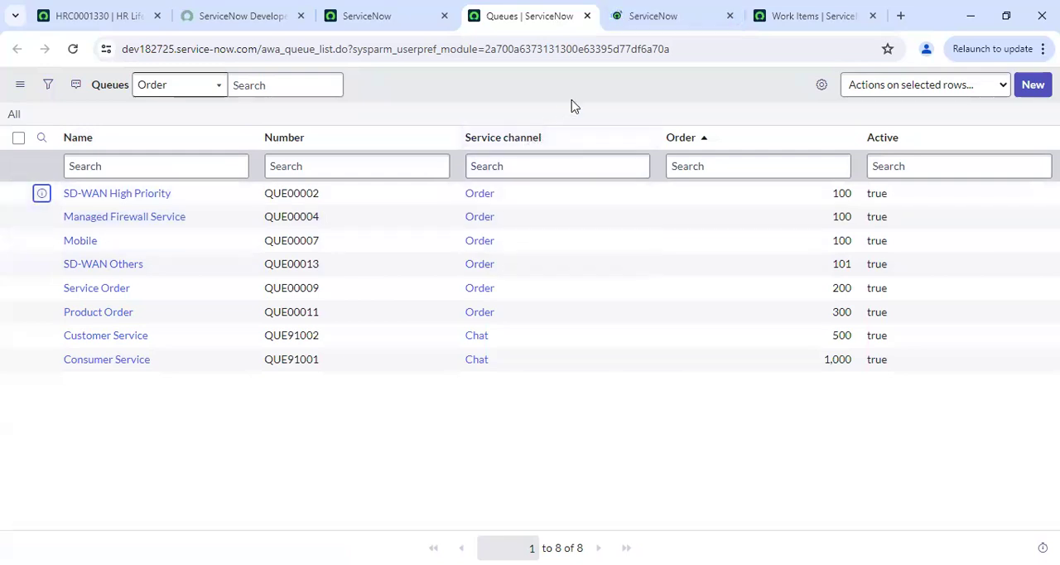
{"action": "left_click", "coordinate": [653, 9]}
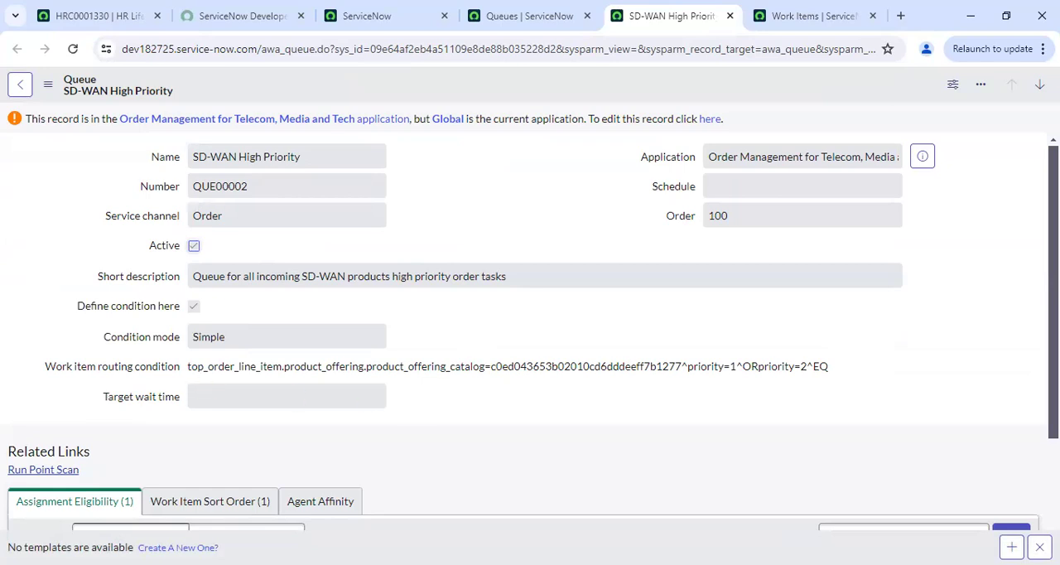
{"action": "scroll", "coordinate": [530, 332], "scroll_direction": "down", "scroll_amount": 3}
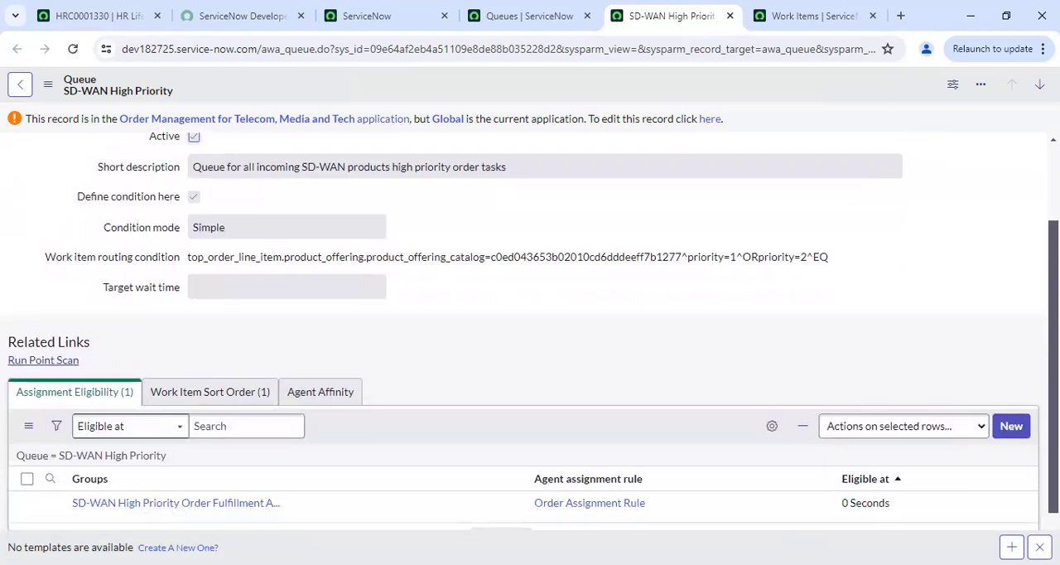
Start a new record from the Work Items list and set its document table to Incident
{"action": "left_click", "coordinate": [807, 17]}
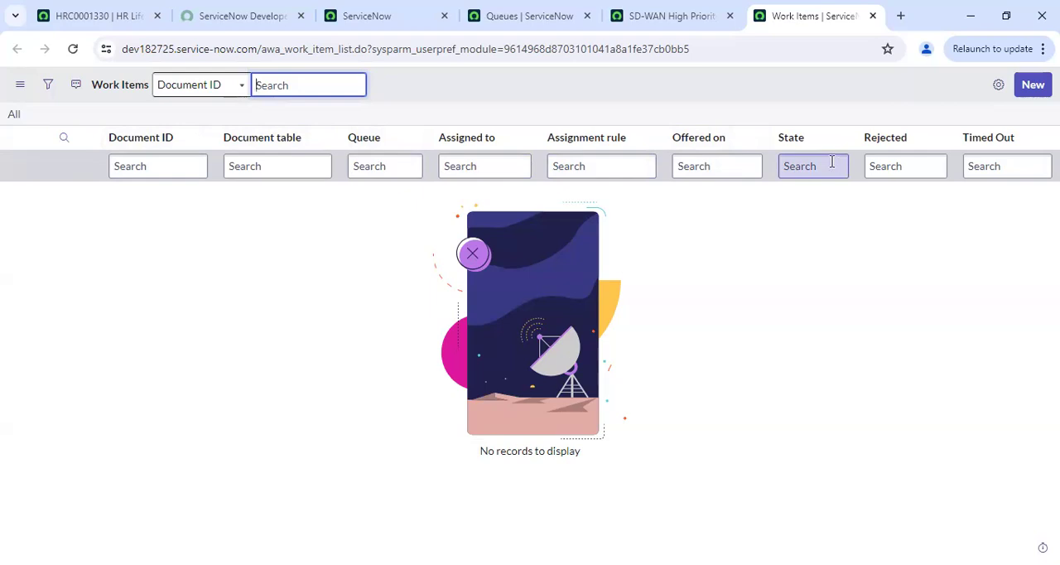
{"action": "left_click", "coordinate": [781, 307]}
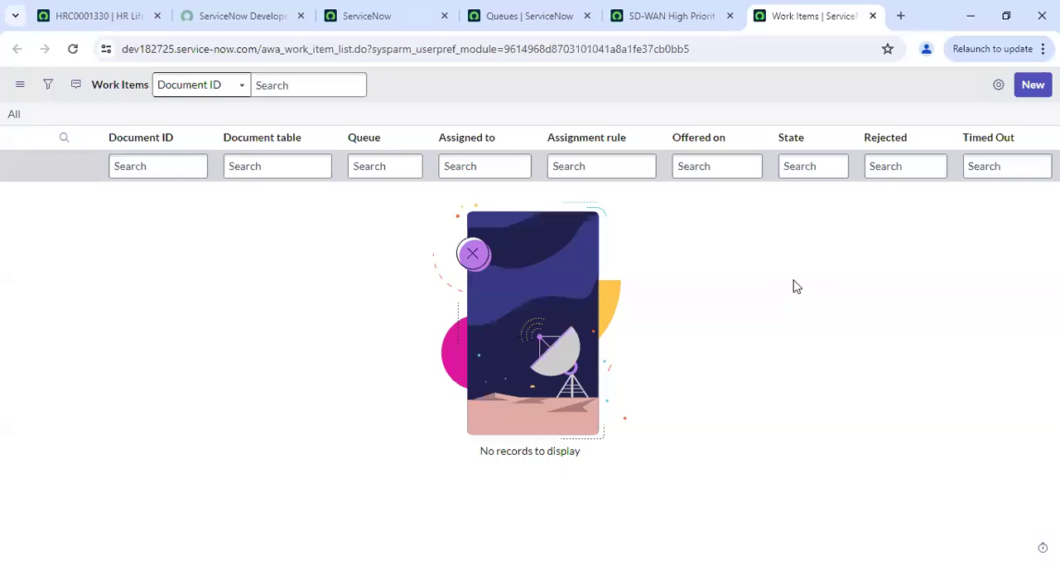
{"action": "left_click", "coordinate": [1032, 85]}
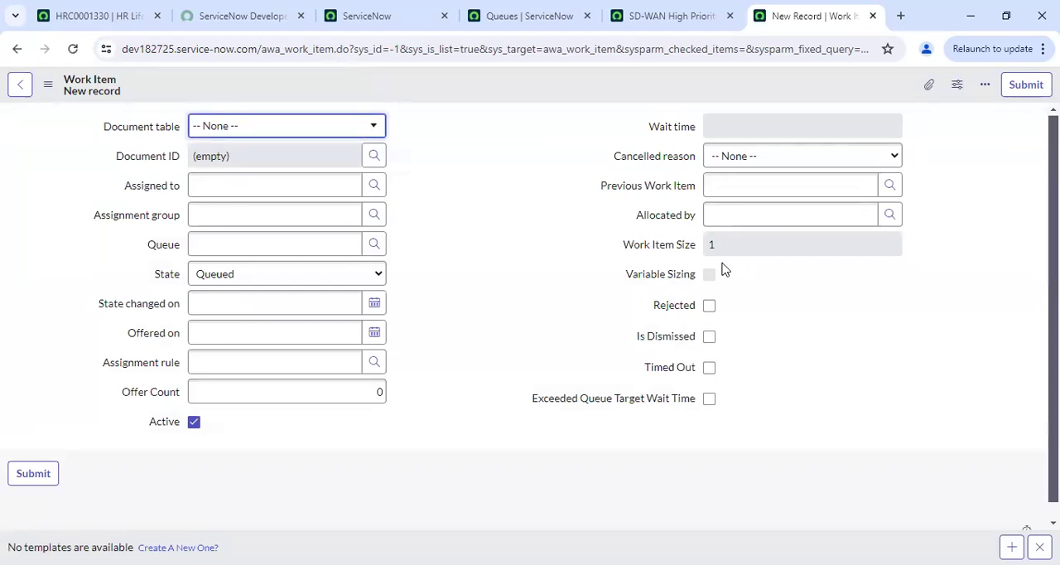
{"action": "left_click", "coordinate": [304, 136]}
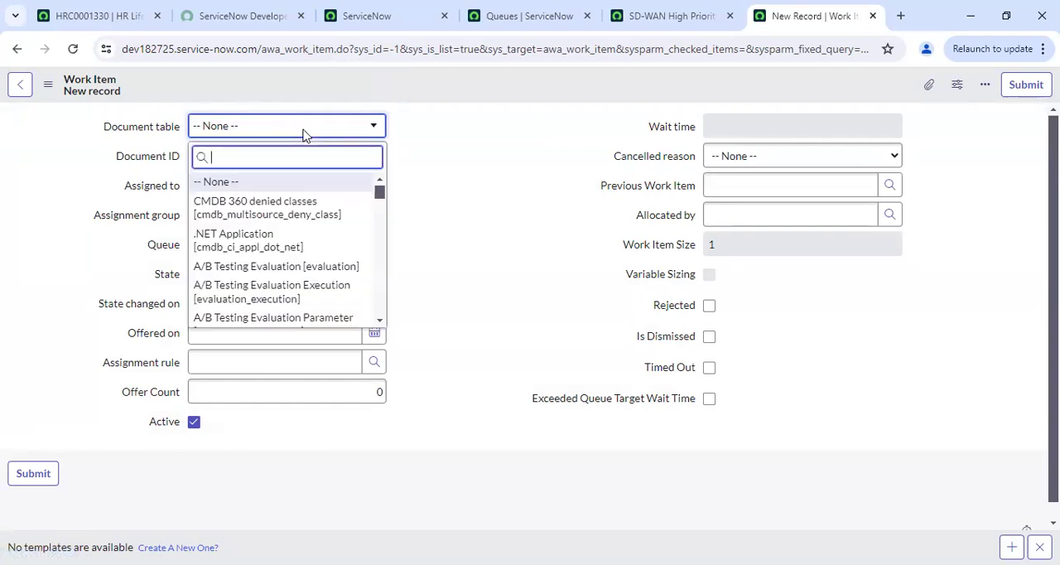
{"action": "type", "text": "incident"}
{"action": "left_click", "coordinate": [272, 182]}
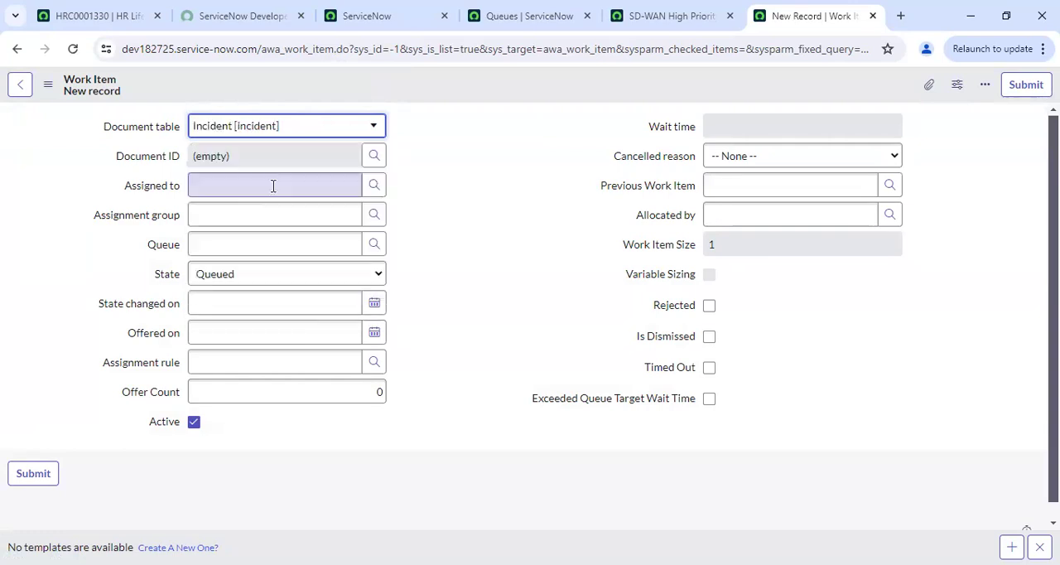
Select incident INC0010012 as the work item's document ID
{"action": "left_click", "coordinate": [373, 157]}
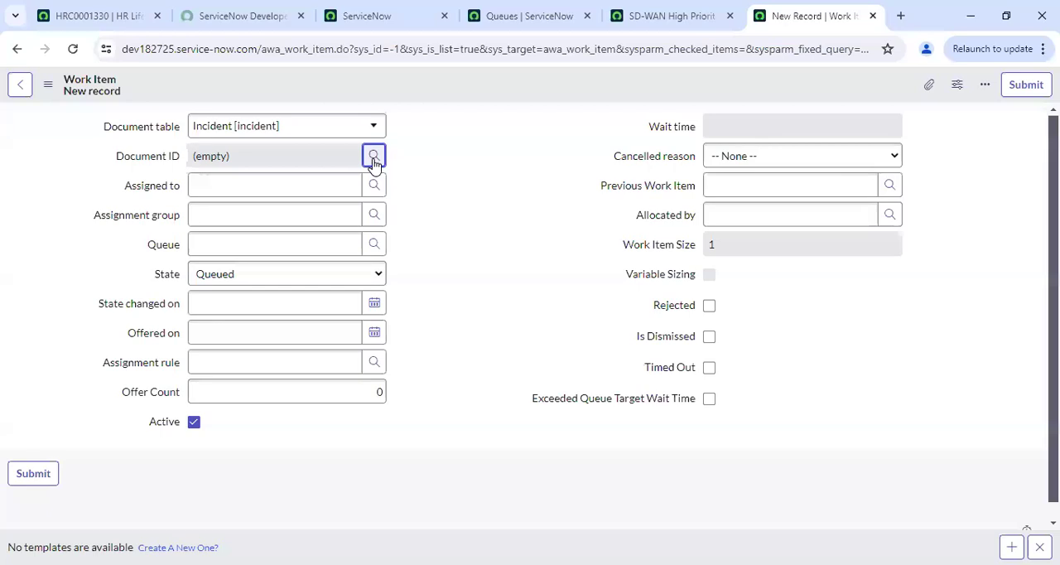
{"action": "left_click", "coordinate": [373, 157]}
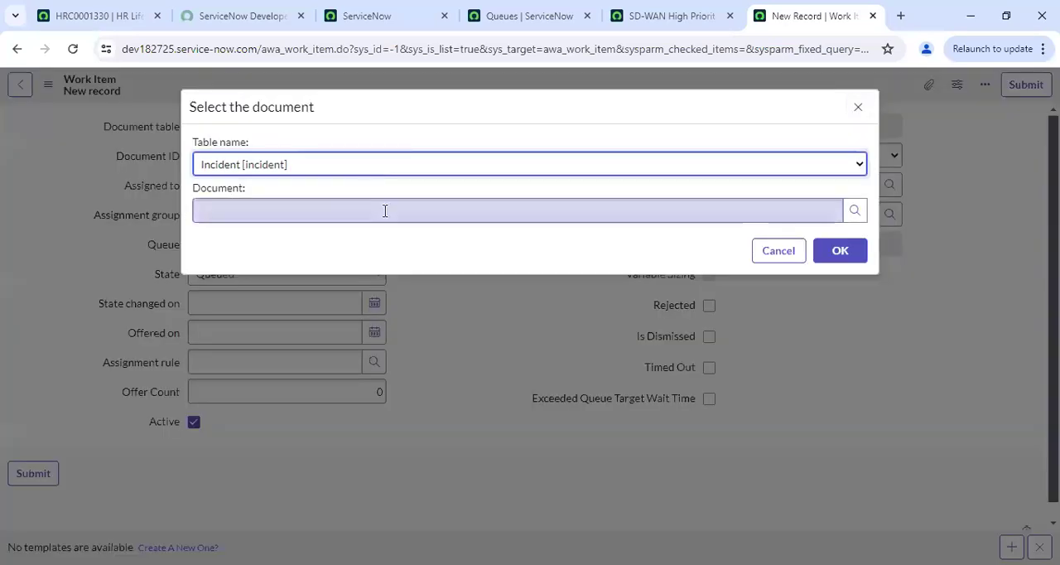
{"action": "left_click", "coordinate": [856, 213]}
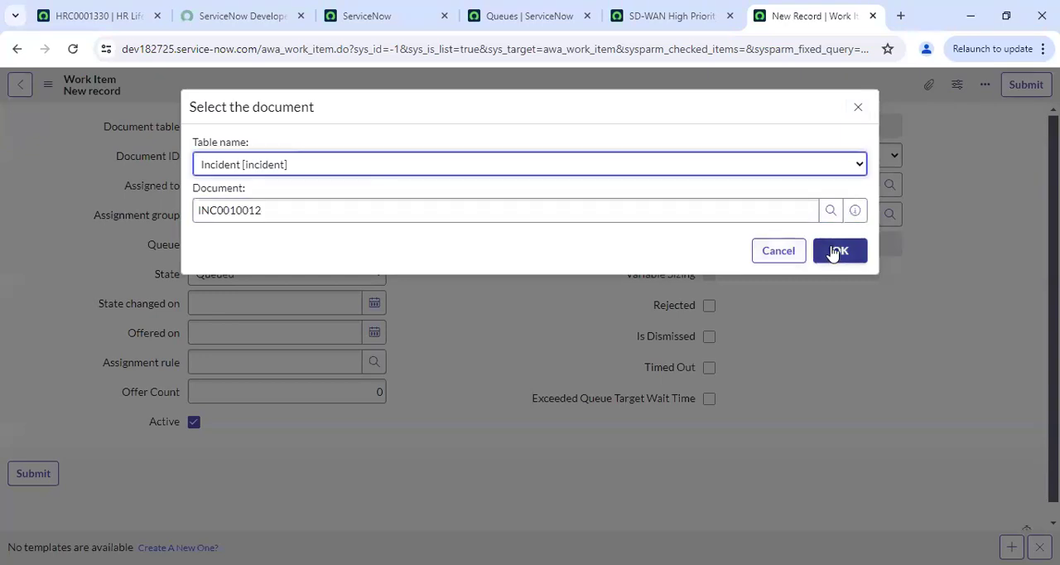
{"action": "left_click", "coordinate": [837, 250]}
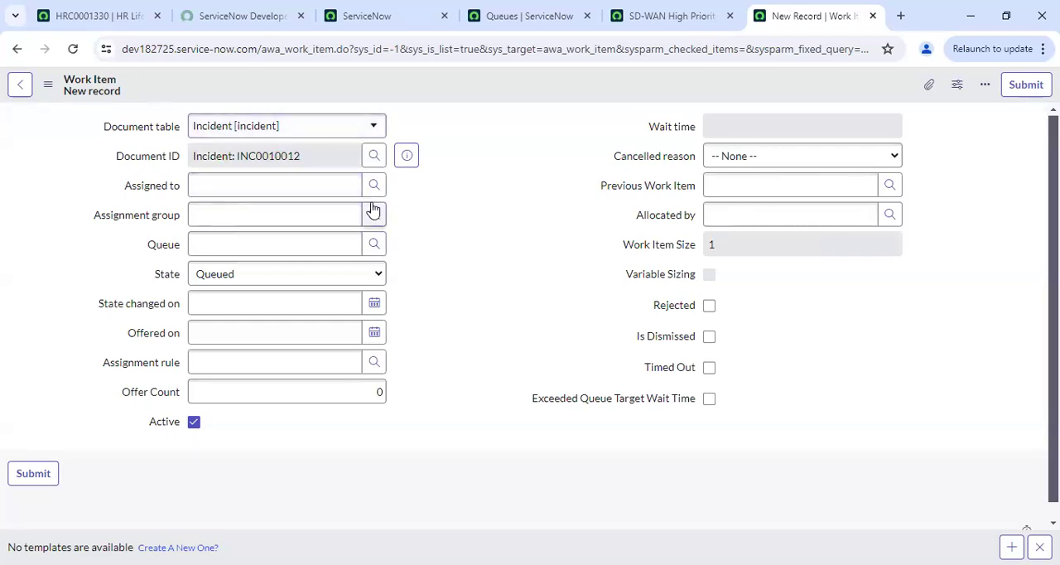
Set the work item's assignment rule to Chat Assignment Rule and its state to Pending Accept
{"action": "left_click", "coordinate": [373, 363]}
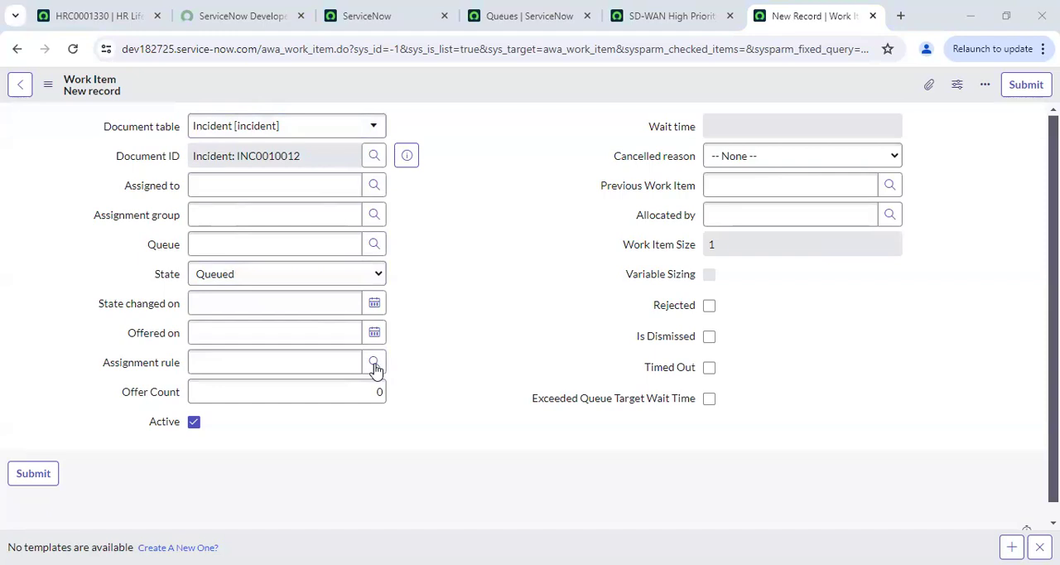
{"action": "left_click", "coordinate": [285, 325]}
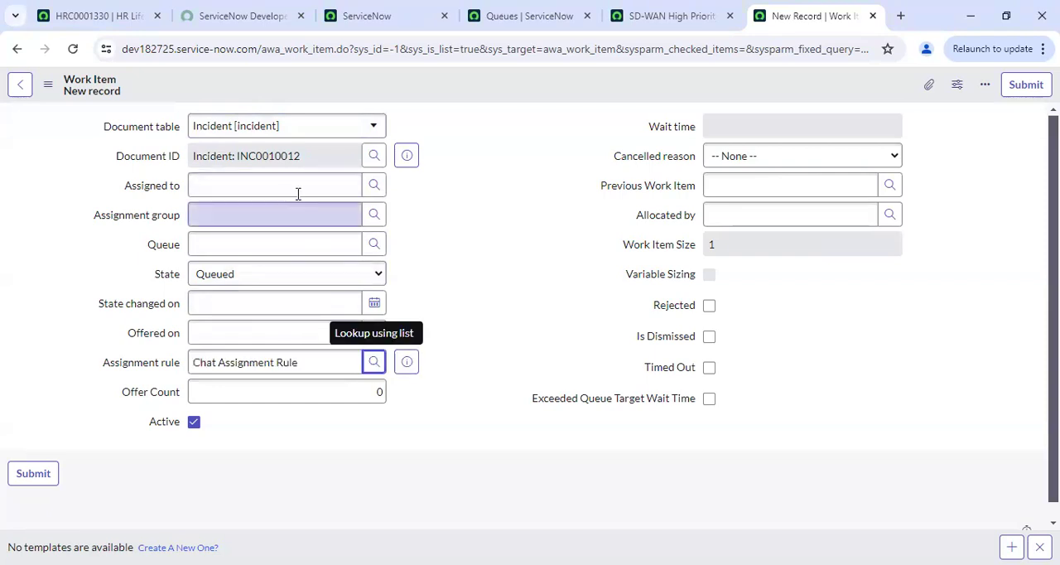
{"action": "left_click", "coordinate": [320, 278]}
{"action": "left_click", "coordinate": [251, 325]}
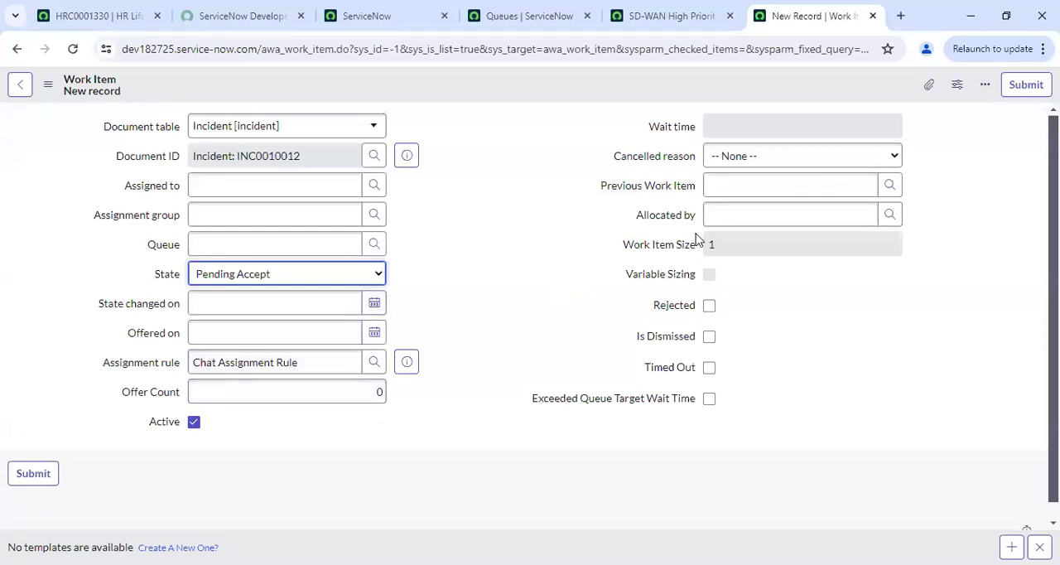
Mark the work item as Rejected and look through the available cancelled reasons without choosing one
{"action": "left_click", "coordinate": [710, 306]}
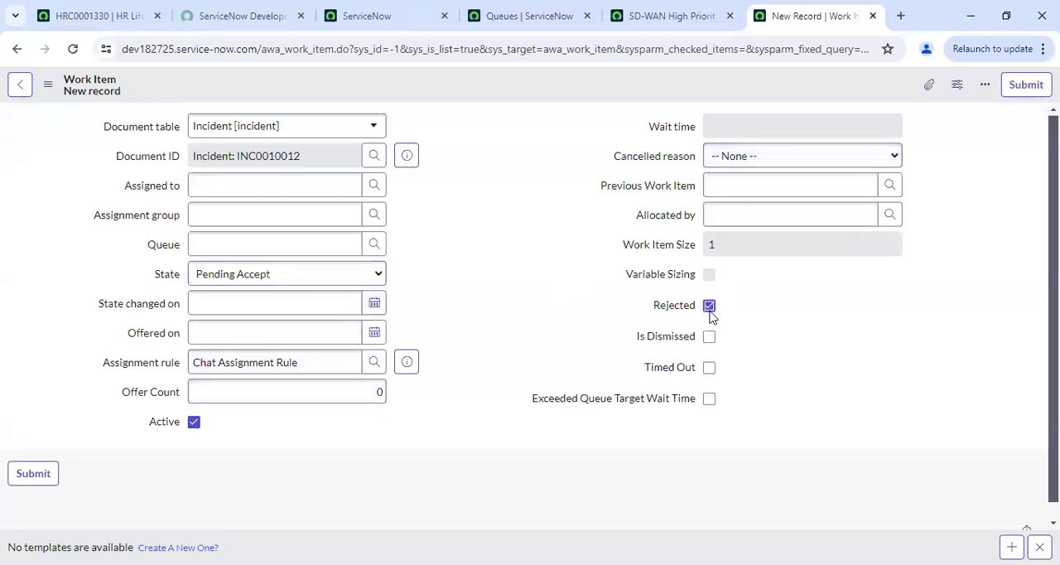
{"action": "left_click", "coordinate": [783, 155]}
{"action": "left_click", "coordinate": [808, 166]}
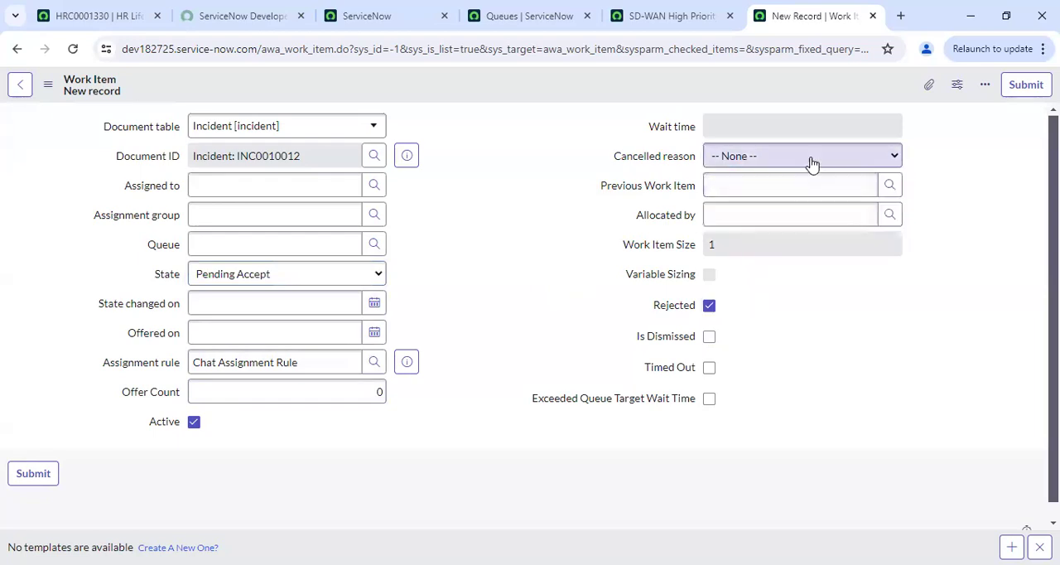
{"action": "left_click", "coordinate": [809, 163]}
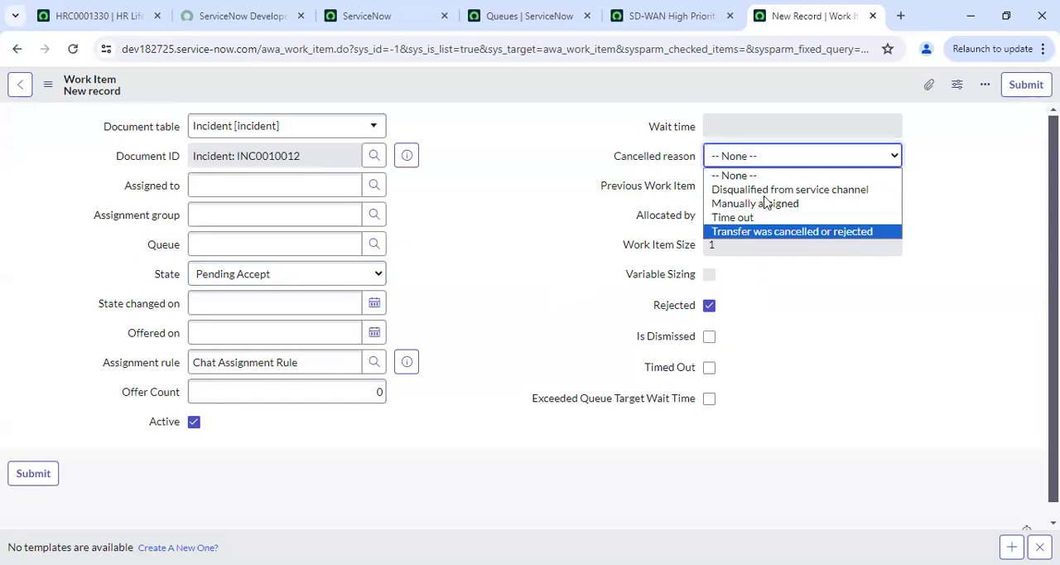
{"action": "left_click", "coordinate": [767, 276]}
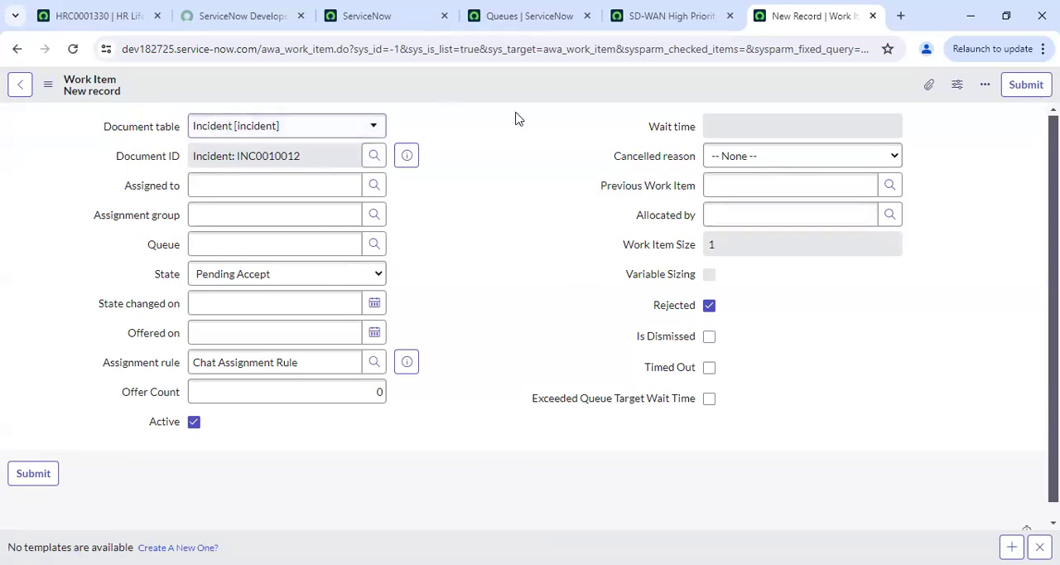
Switch to the Advanced Work Assignment document in Word and examine the AWA assignment section and the route-and-assign diagram on page 1
{"action": "left_click", "coordinate": [673, 16]}
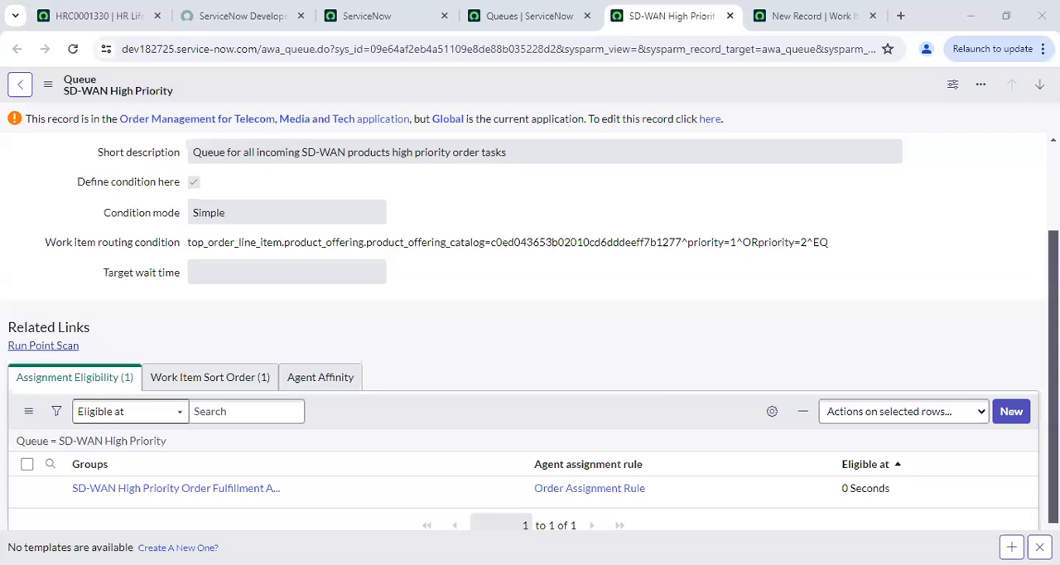
{"action": "key", "text": "alt+Tab"}
{"action": "left_click_drag", "start_coordinate": [1053, 414], "coordinate": [1053, 425]}
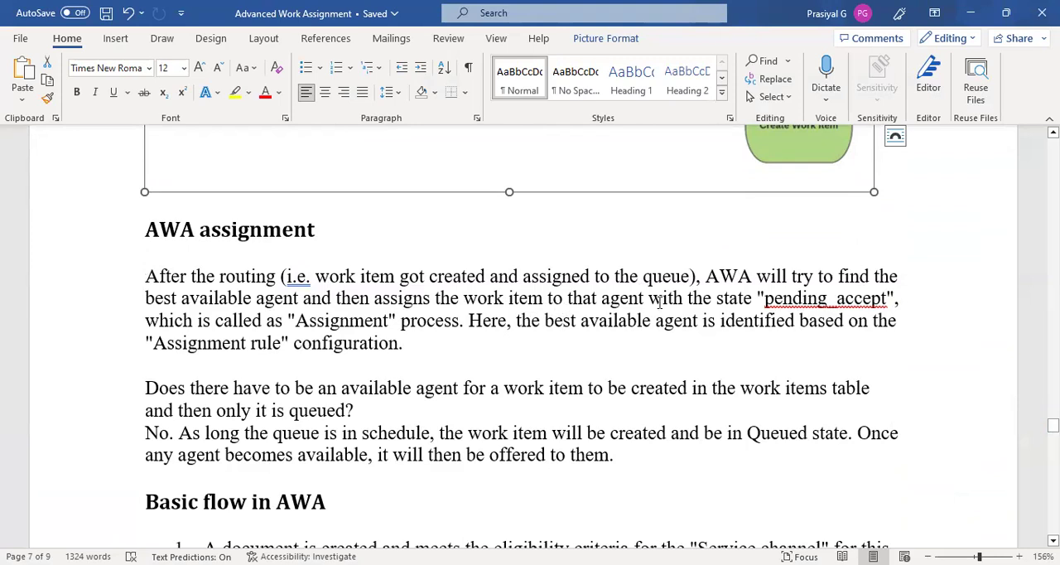
{"action": "double_click", "coordinate": [778, 300]}
{"action": "left_click_drag", "start_coordinate": [1052, 425], "coordinate": [1052, 157]}
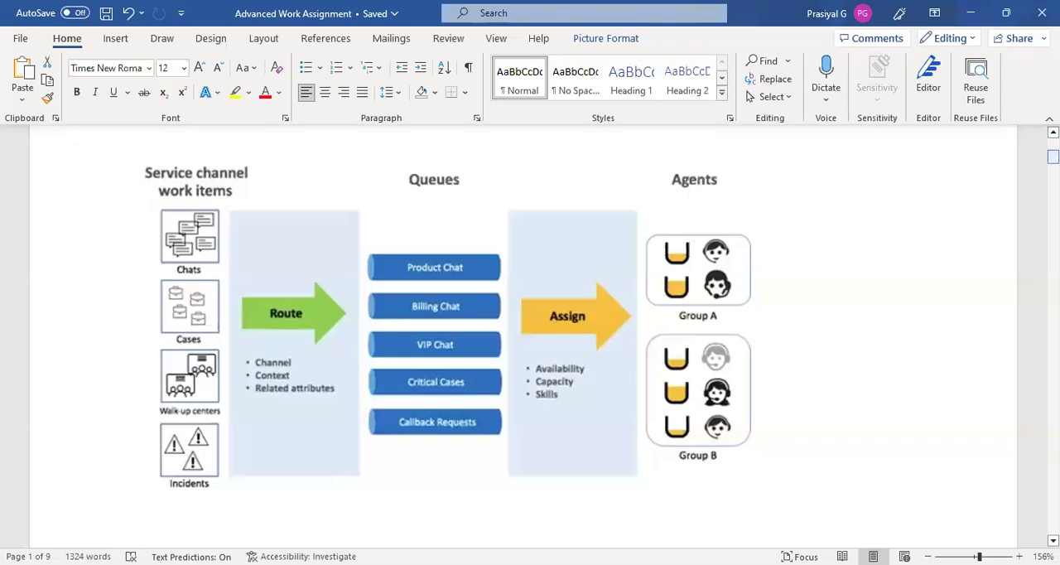
{"action": "left_click_drag", "start_coordinate": [1052, 156], "coordinate": [1053, 426]}
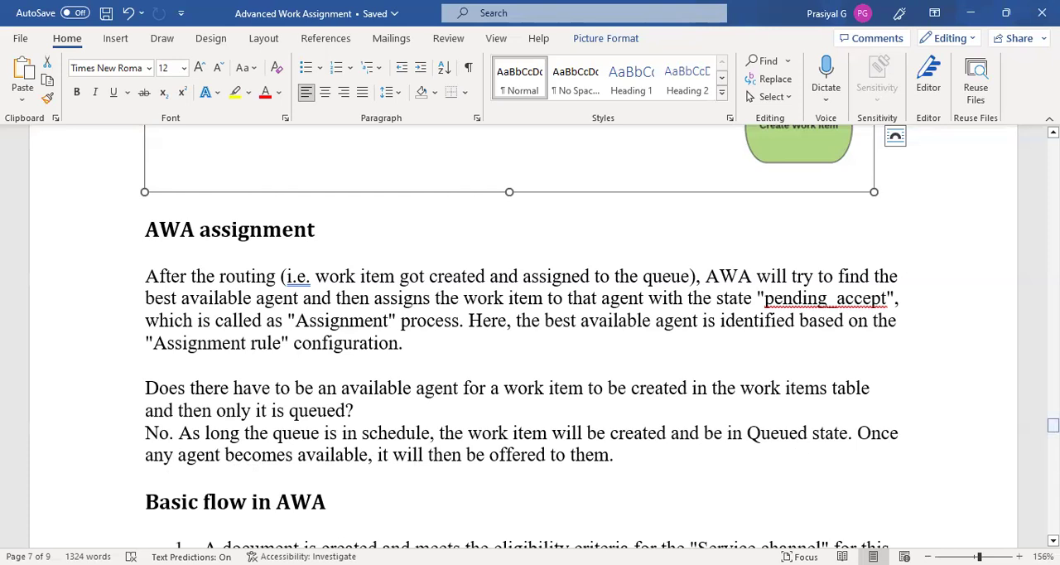
Read through the numbered steps under "Basic flow in AWA" and examine the flow diagram that follows them
{"action": "left_click", "coordinate": [1052, 425]}
{"action": "left_click_drag", "start_coordinate": [1052, 425], "coordinate": [1052, 435]}
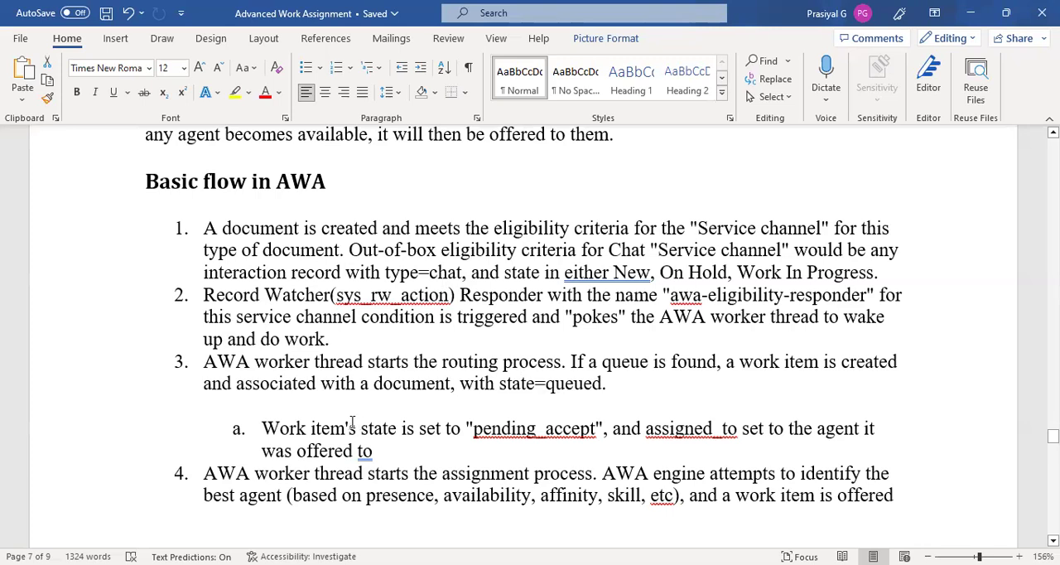
{"action": "double_click", "coordinate": [497, 428]}
{"action": "left_click_drag", "start_coordinate": [1052, 436], "coordinate": [1052, 444]}
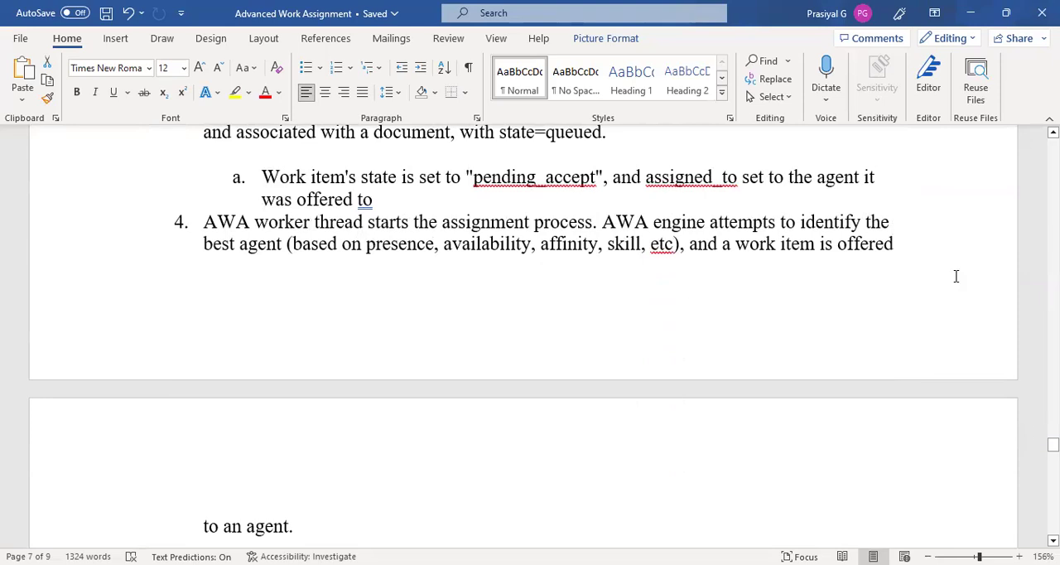
{"action": "left_click_drag", "start_coordinate": [1053, 445], "coordinate": [1052, 454]}
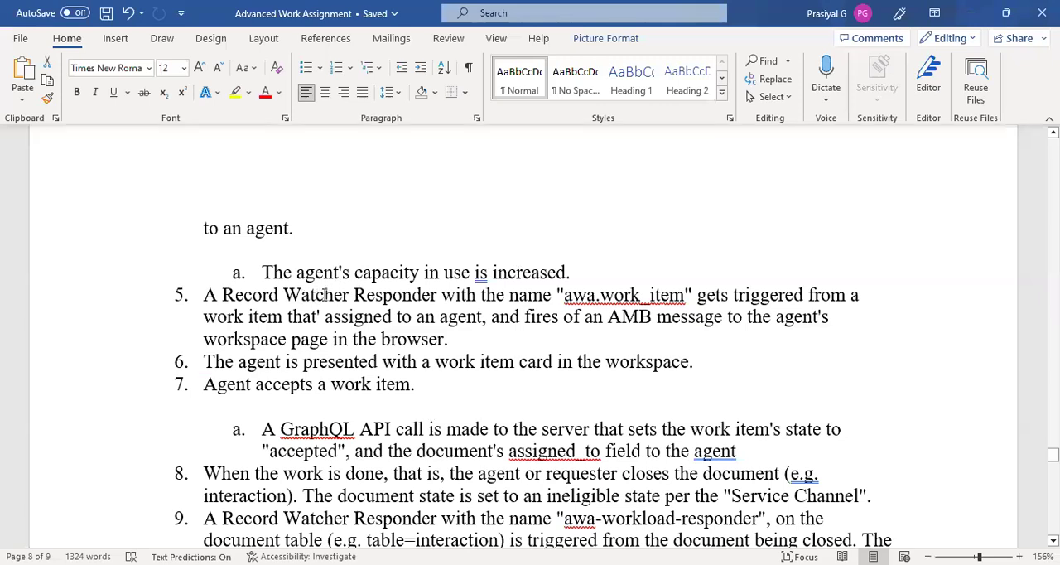
{"action": "left_click_drag", "start_coordinate": [559, 294], "coordinate": [633, 295]}
{"action": "left_click_drag", "start_coordinate": [1053, 454], "coordinate": [1052, 458]}
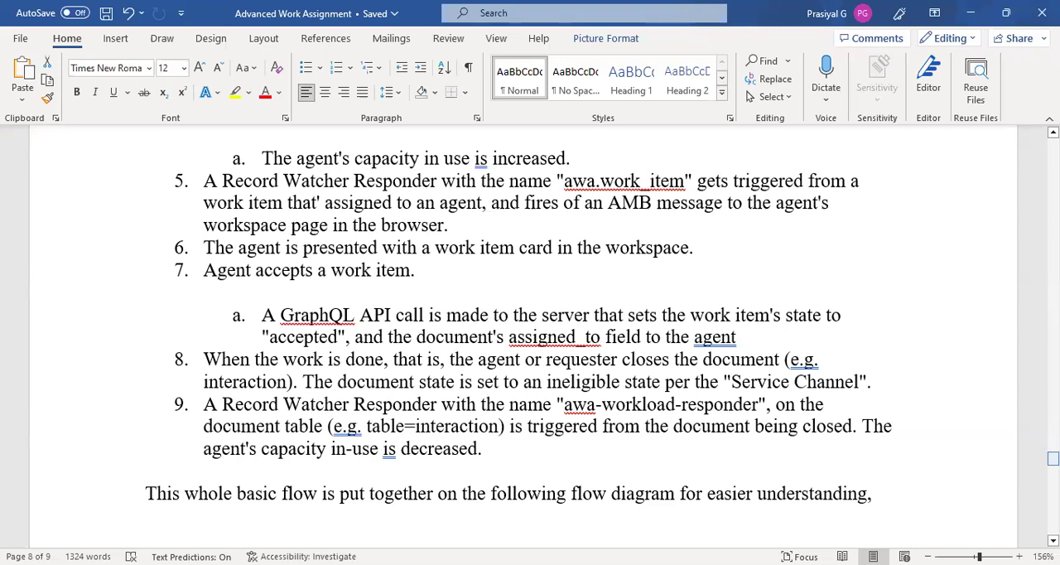
{"action": "left_click_drag", "start_coordinate": [1052, 458], "coordinate": [1052, 466]}
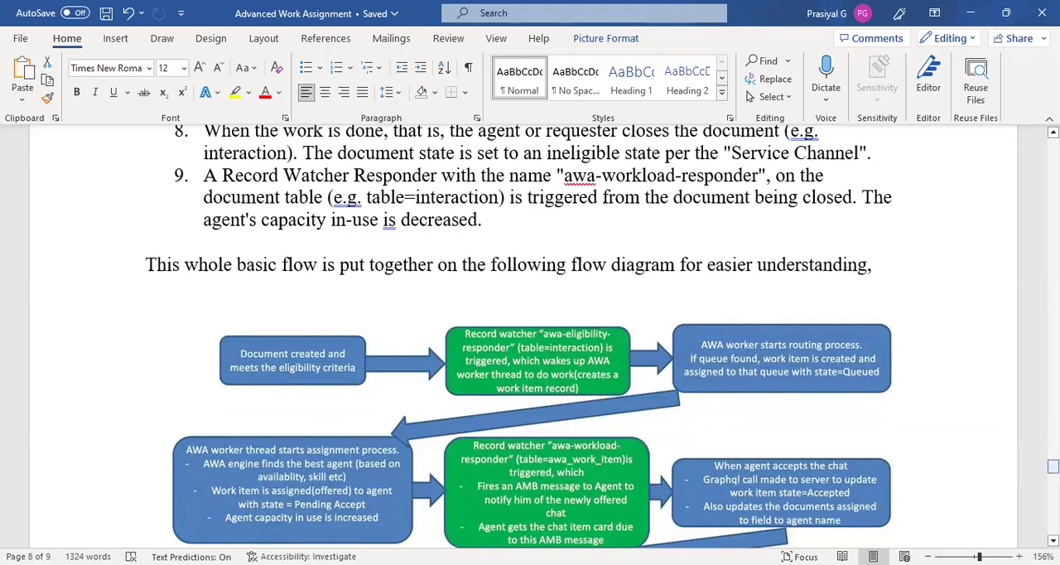
{"action": "left_click_drag", "start_coordinate": [1052, 466], "coordinate": [1052, 470]}
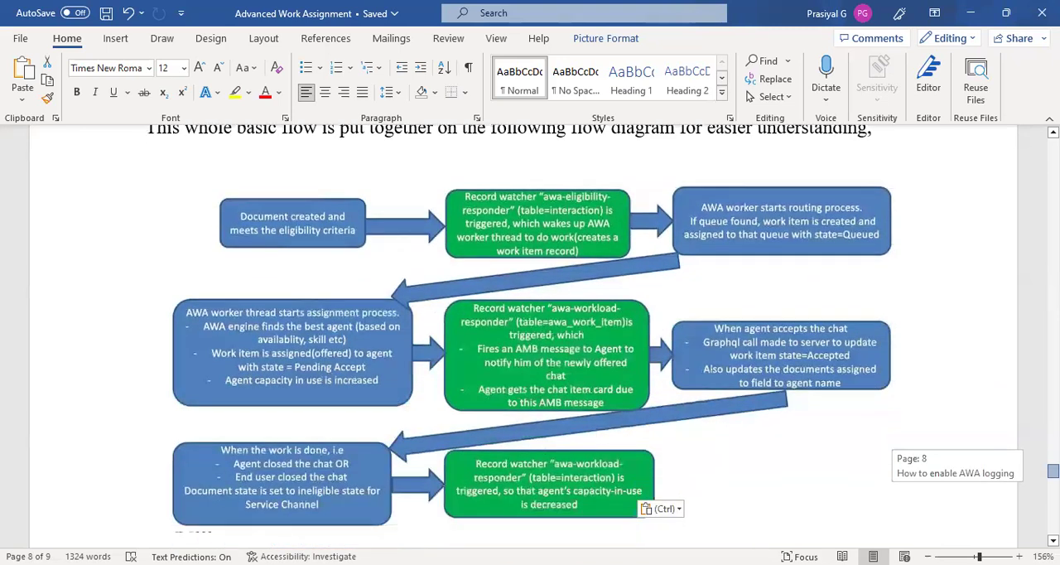
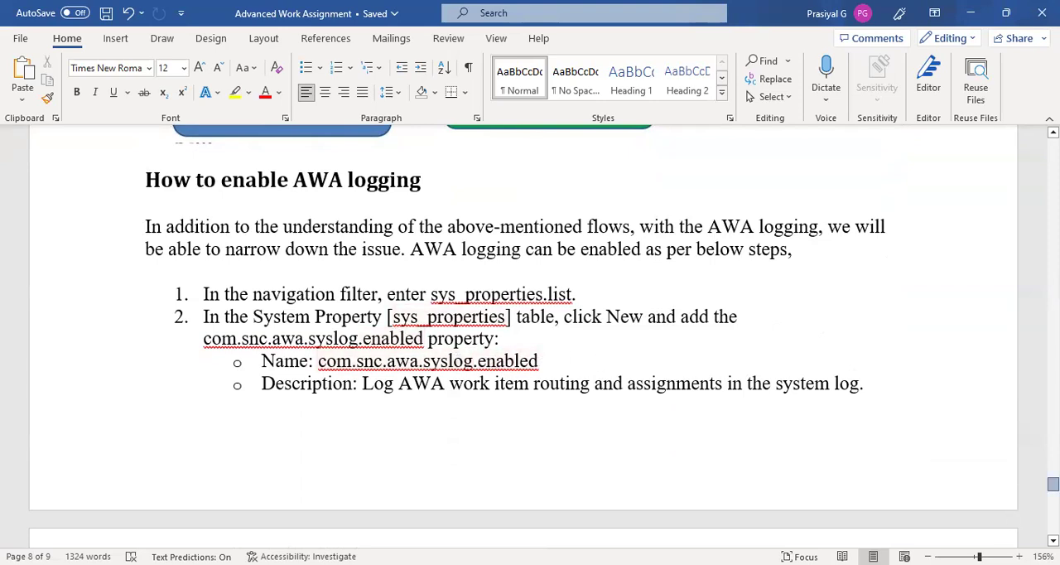
Read the "How to enable AWA logging" steps and the Additional Information section at the end of the document
{"action": "left_click_drag", "start_coordinate": [1052, 483], "coordinate": [1052, 493]}
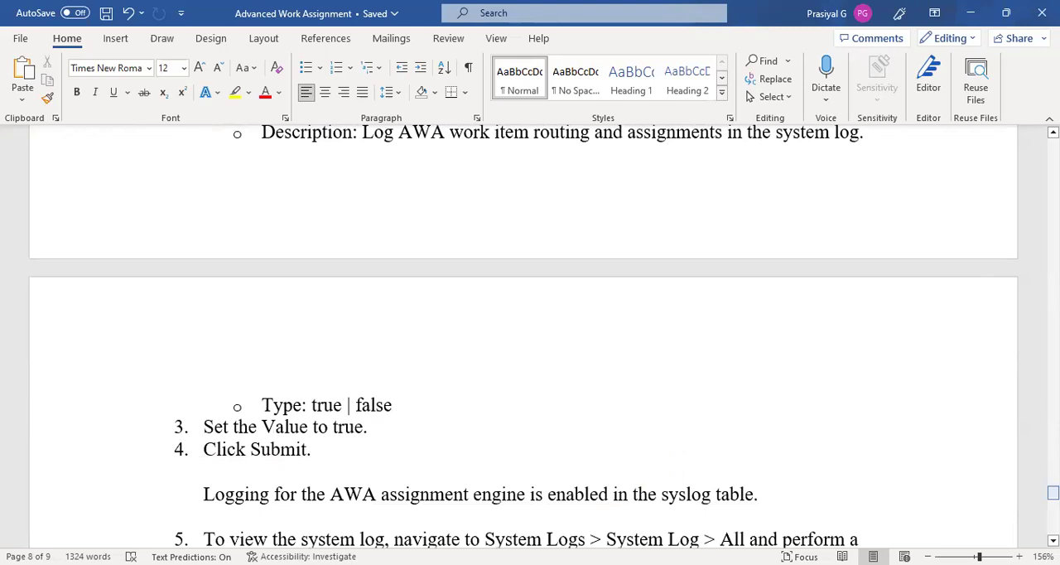
{"action": "left_click_drag", "start_coordinate": [1052, 492], "coordinate": [1052, 497]}
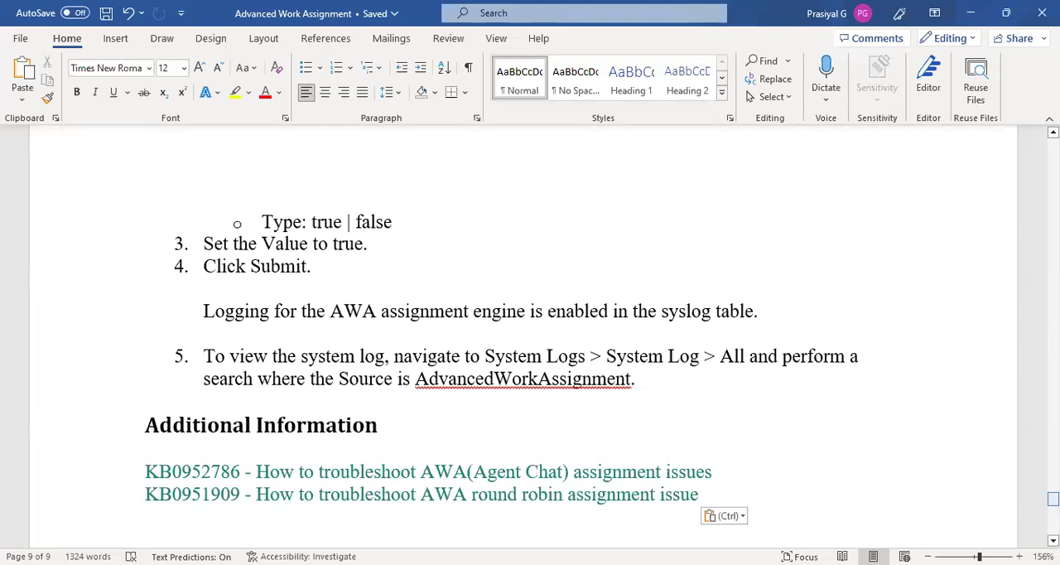
{"action": "left_click_drag", "start_coordinate": [1052, 498], "coordinate": [1052, 500]}
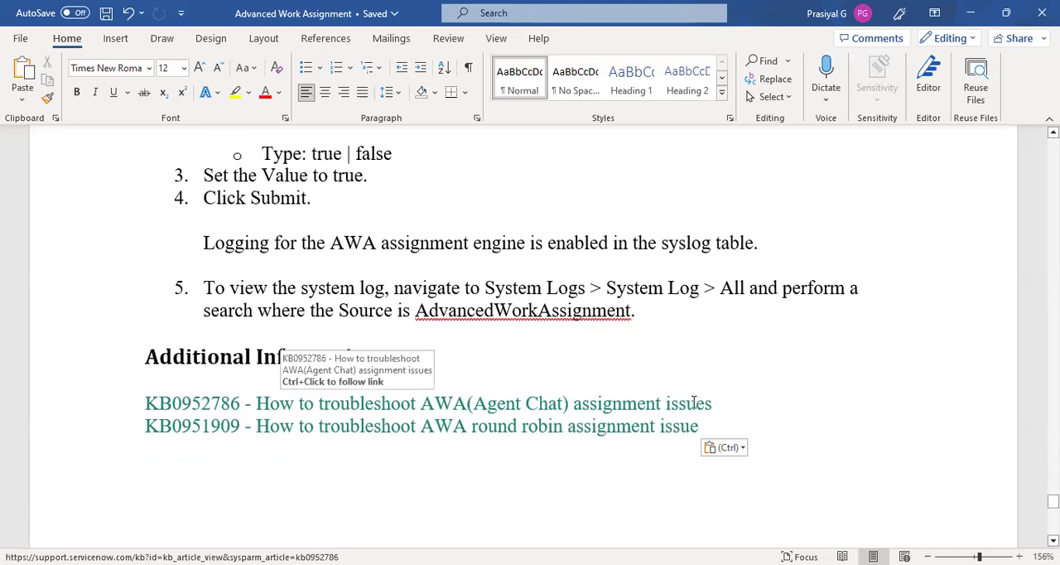
Copy the KB0952786 hyperlink, switch to the browser and read that article on troubleshooting AWA (Agent Chat) assignment issues
{"action": "right_click", "coordinate": [386, 404]}
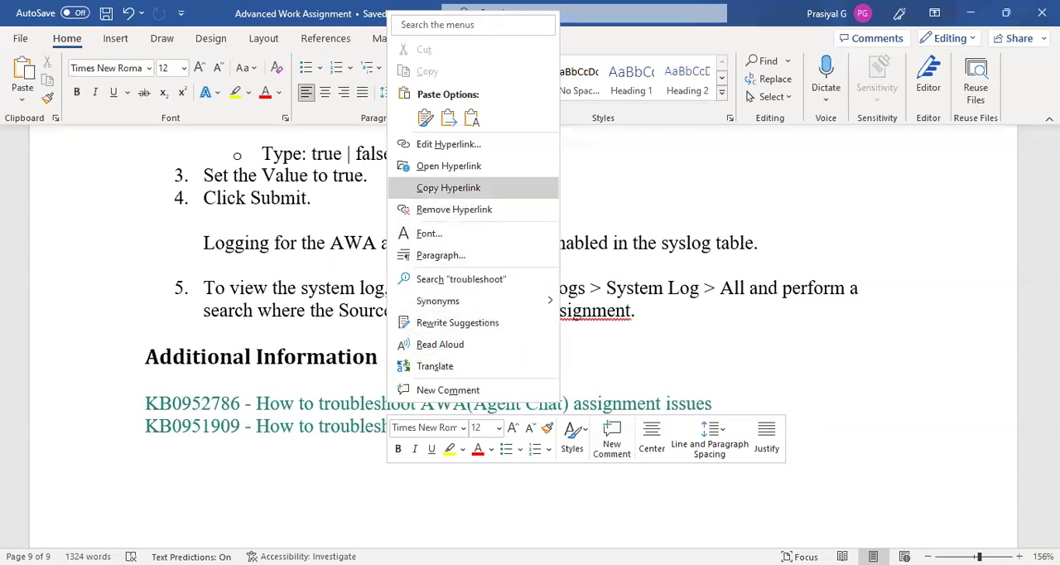
{"action": "left_click", "coordinate": [448, 187]}
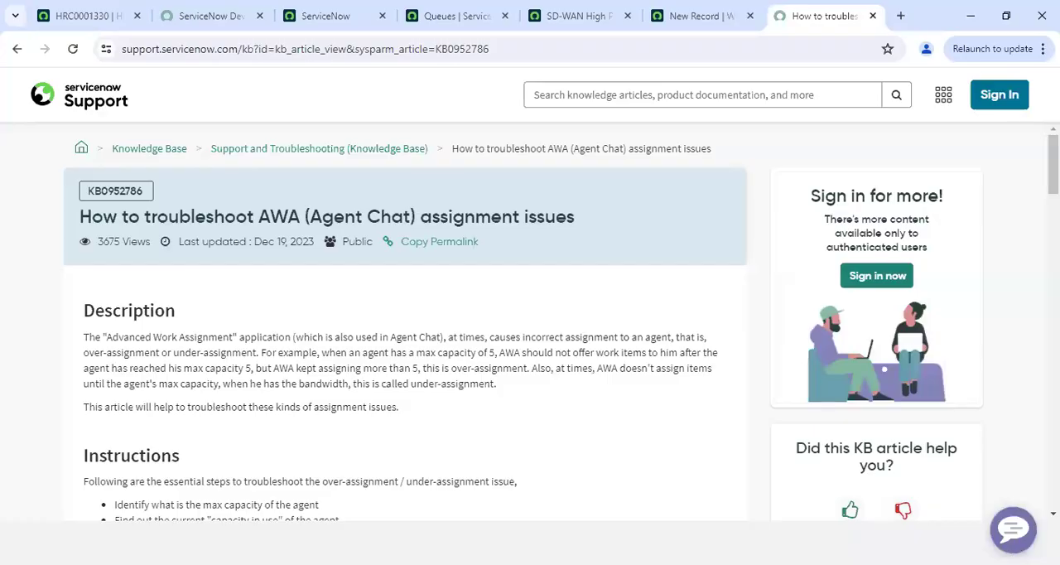
{"action": "scroll", "coordinate": [560, 322], "scroll_direction": "down", "scroll_amount": 3}
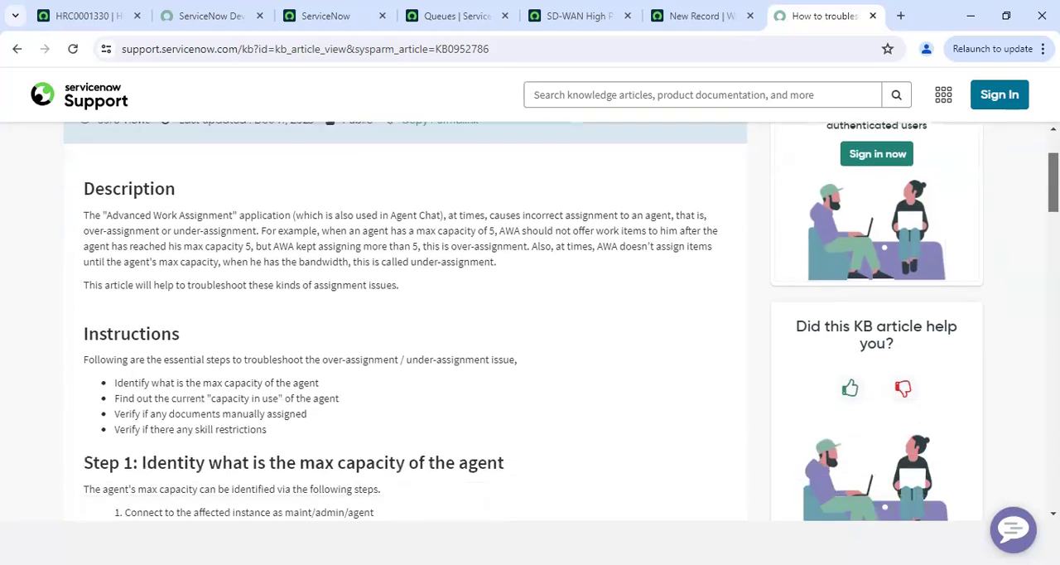
{"action": "left_click_drag", "start_coordinate": [1053, 194], "coordinate": [1053, 237]}
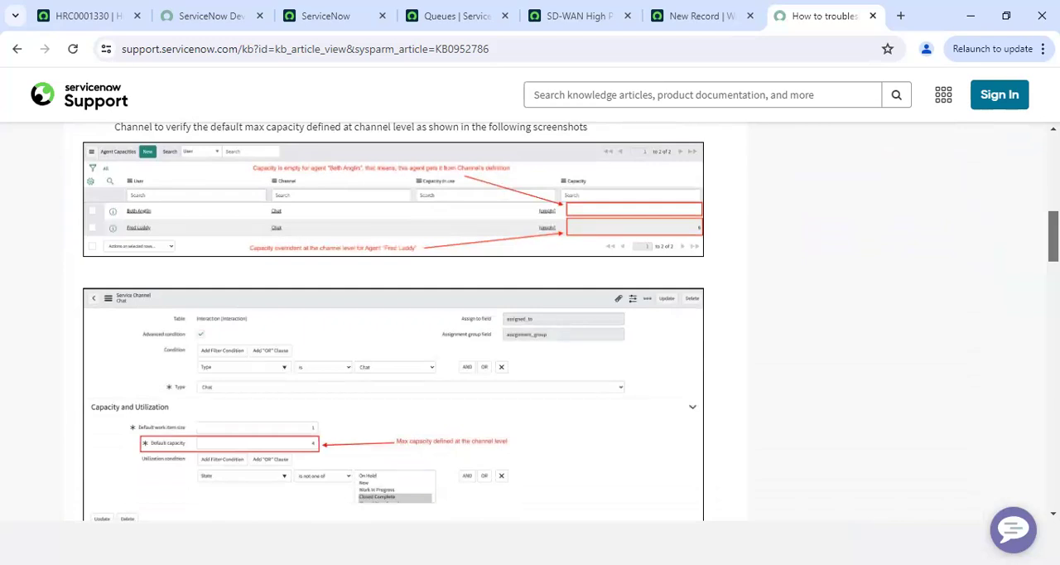
{"action": "left_click_drag", "start_coordinate": [1053, 237], "coordinate": [1053, 370]}
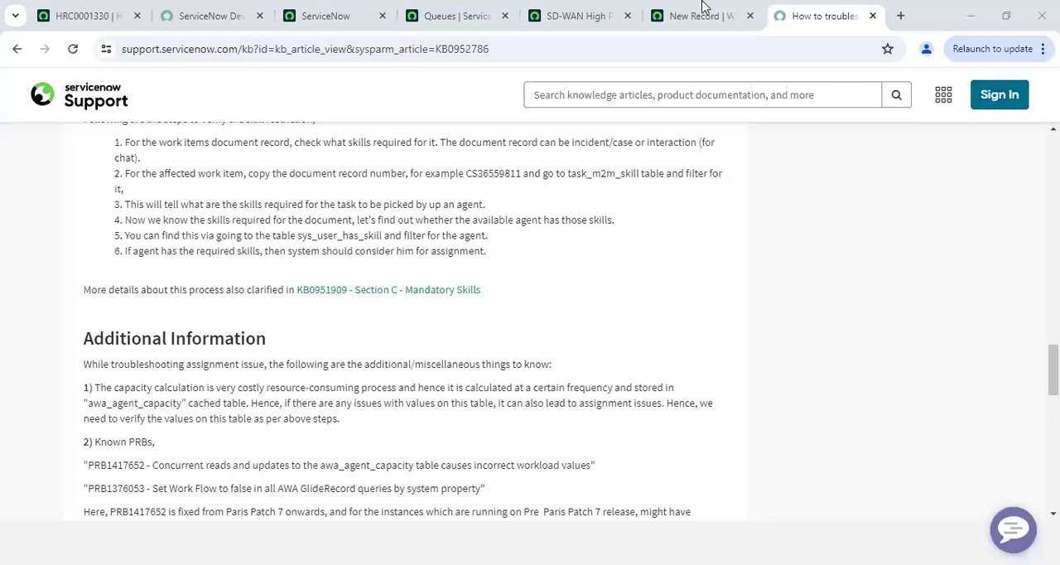
Switch to the ServiceNow instance home page, find the plugins module and open Application Manager
{"action": "left_click", "coordinate": [331, 16]}
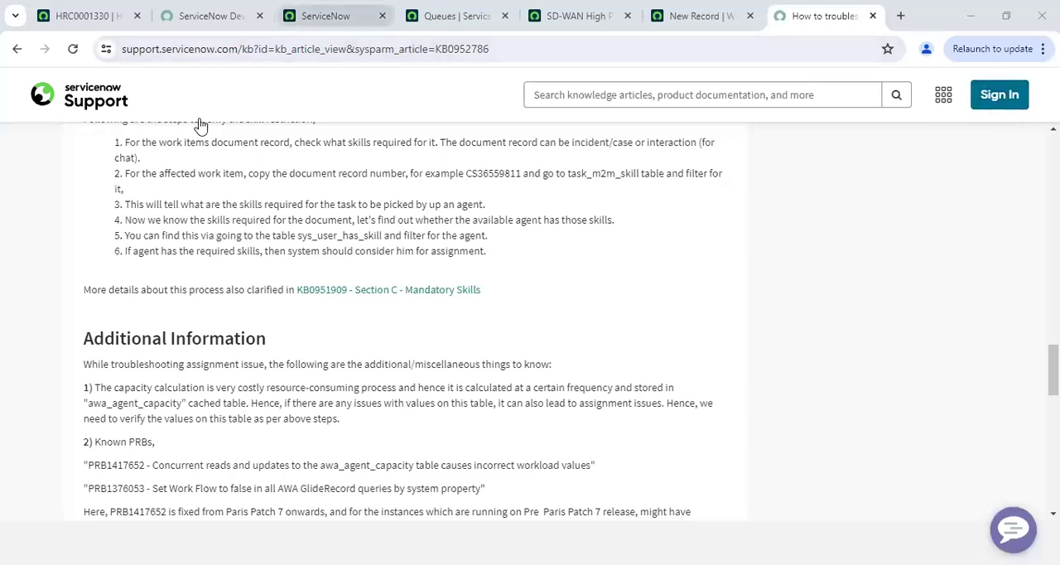
{"action": "left_click", "coordinate": [166, 88]}
{"action": "left_click", "coordinate": [226, 129]}
{"action": "type", "text": "plugin"}
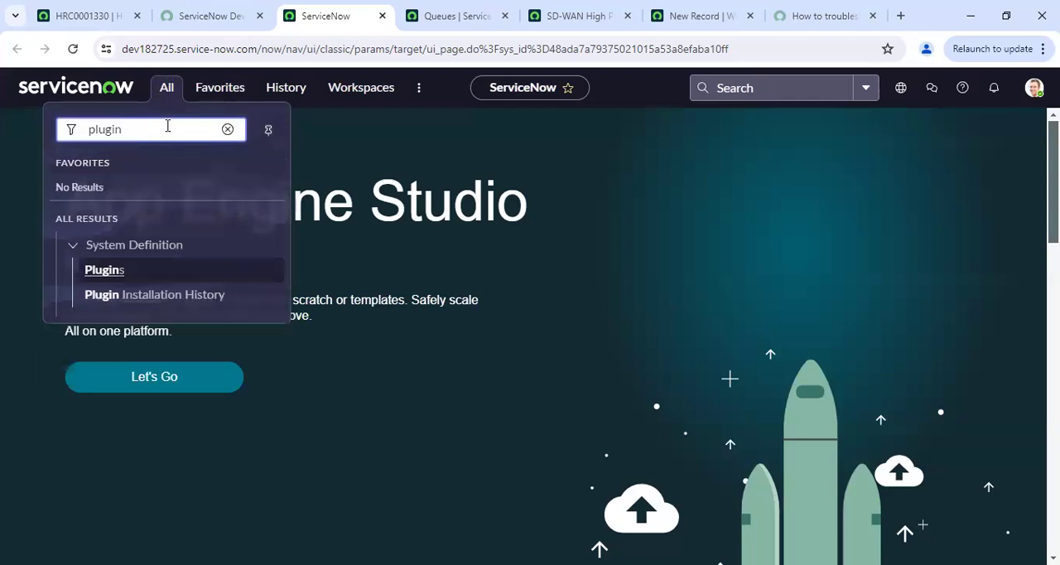
{"action": "left_click", "coordinate": [122, 270]}
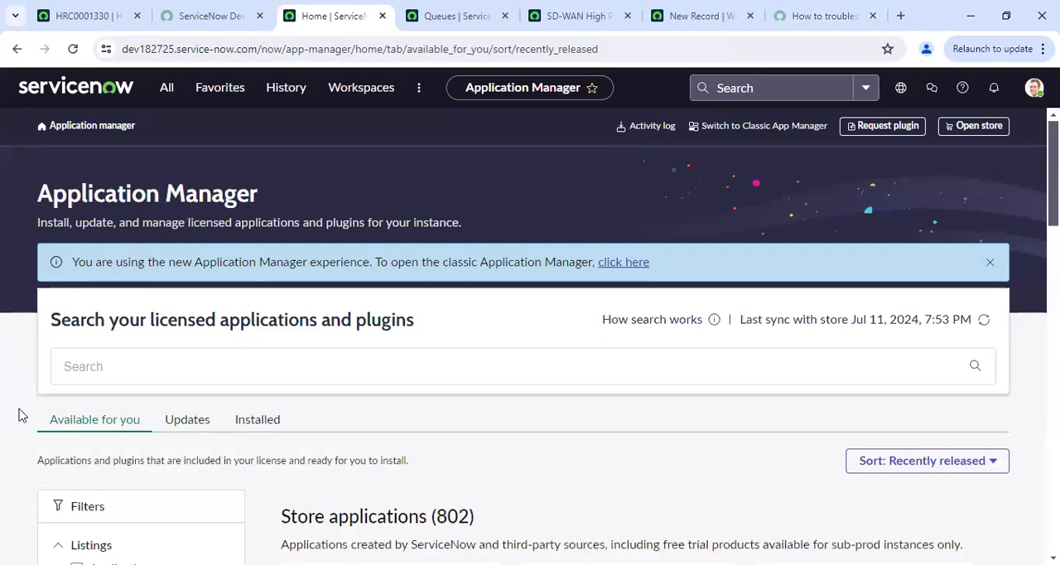
Search the licensed applications and plugins for "predictive intelligence"
{"action": "type", "text": "predictive in"}
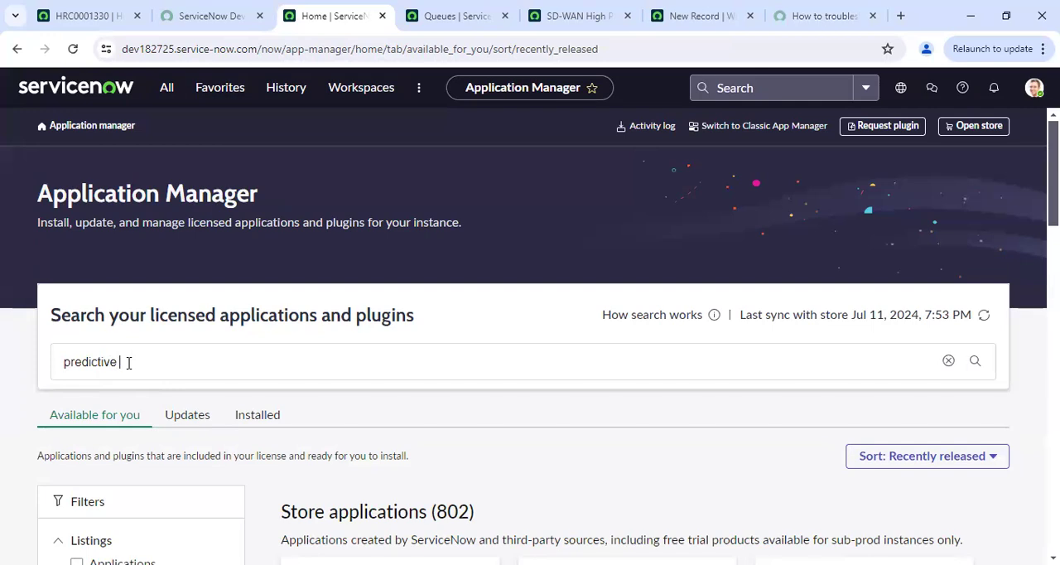
{"action": "type", "text": "telligence"}
{"action": "key", "text": "Return"}
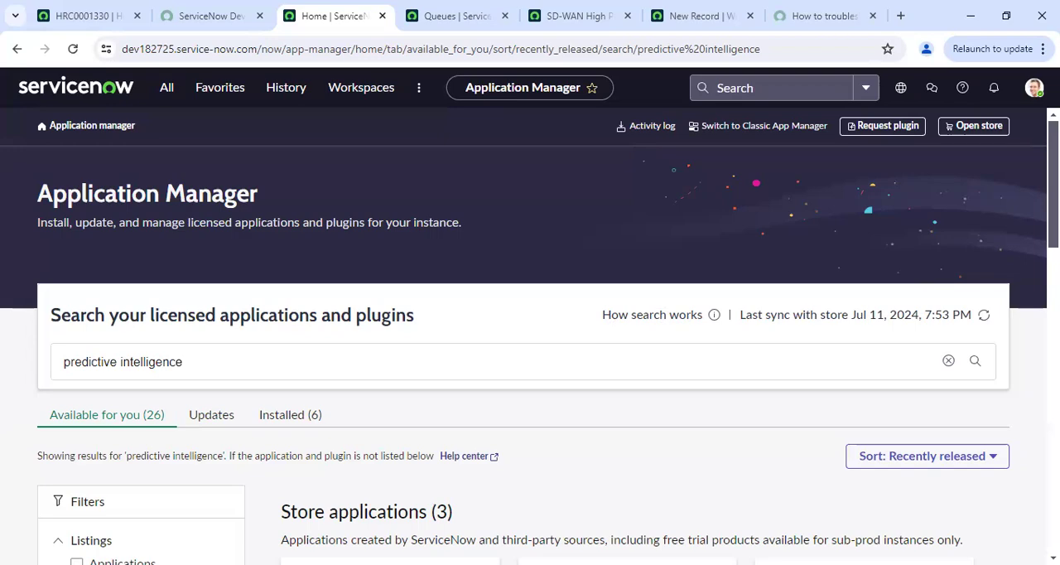
Open the Predictive Intelligence product from the ServiceNow products results and review its included plugins
{"action": "scroll", "coordinate": [760, 317], "scroll_direction": "down", "scroll_amount": 2}
{"action": "scroll", "coordinate": [530, 335], "scroll_direction": "down", "scroll_amount": 3}
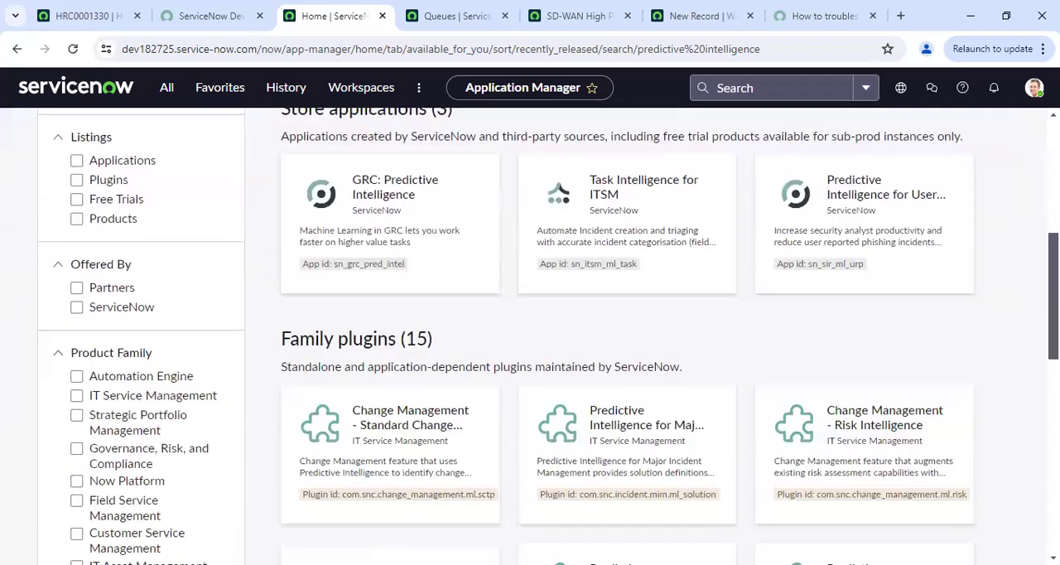
{"action": "scroll", "coordinate": [530, 335], "scroll_direction": "up", "scroll_amount": 1}
{"action": "scroll", "coordinate": [529, 335], "scroll_direction": "down", "scroll_amount": 4}
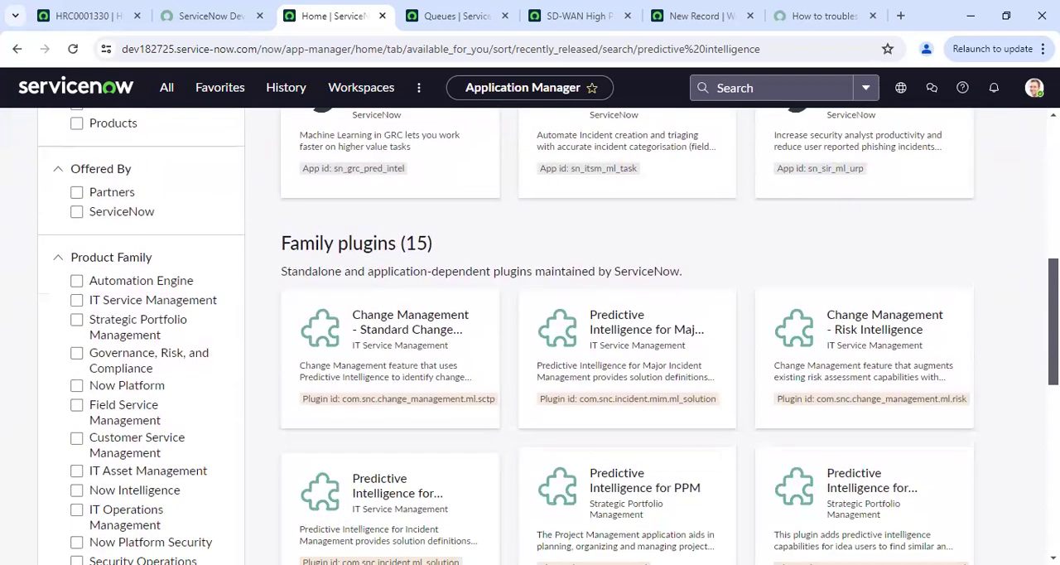
{"action": "scroll", "coordinate": [530, 335], "scroll_direction": "down", "scroll_amount": 3}
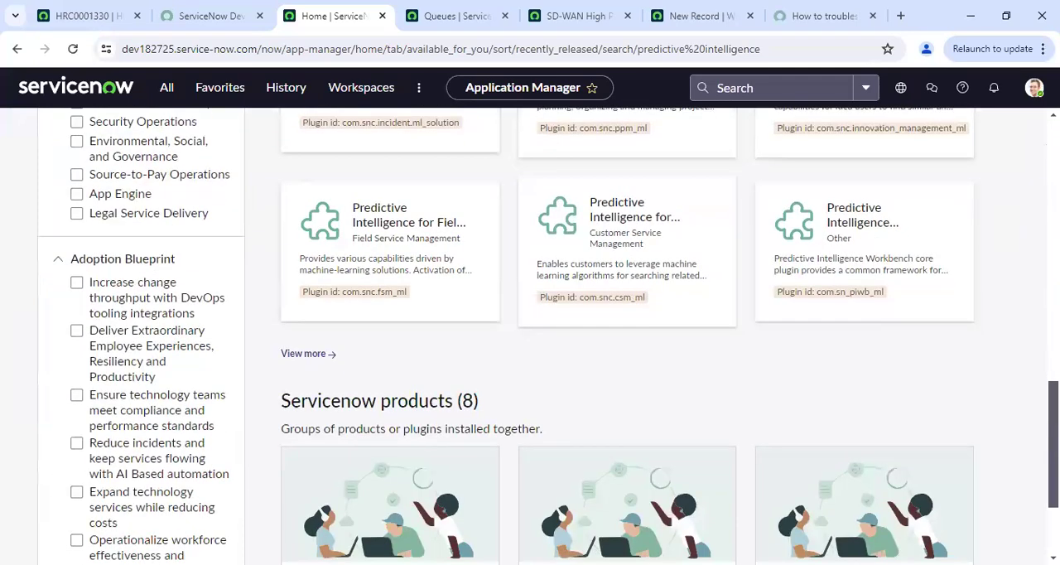
{"action": "scroll", "coordinate": [681, 384], "scroll_direction": "down", "scroll_amount": 2}
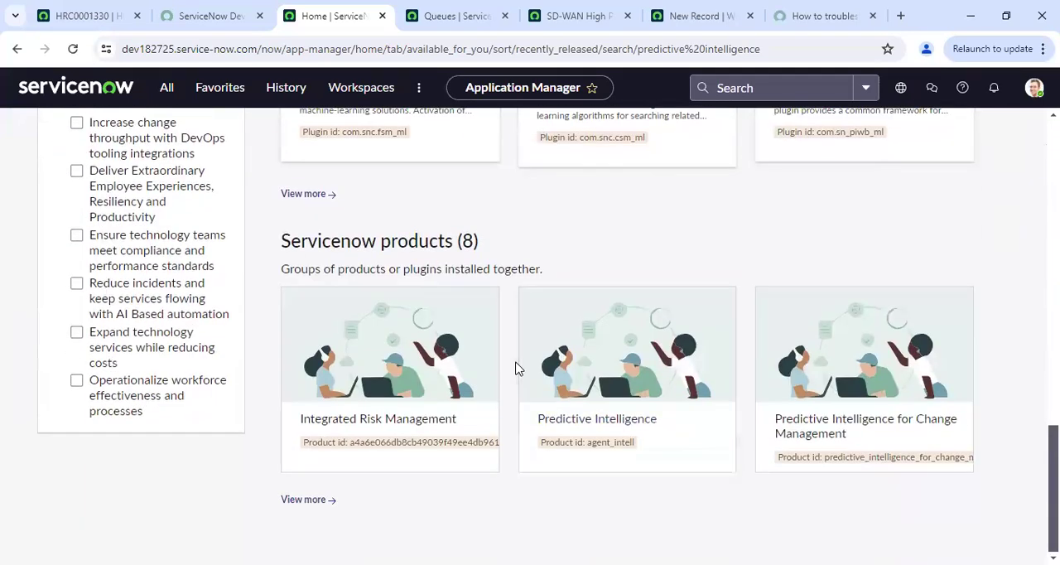
{"action": "left_click", "coordinate": [579, 414]}
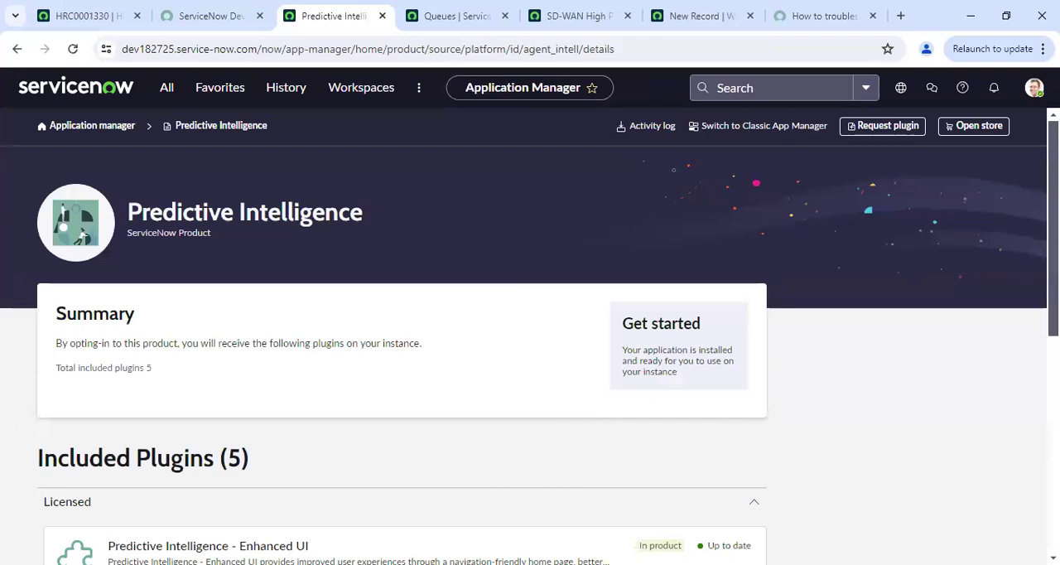
{"action": "scroll", "coordinate": [530, 335], "scroll_direction": "down", "scroll_amount": 3}
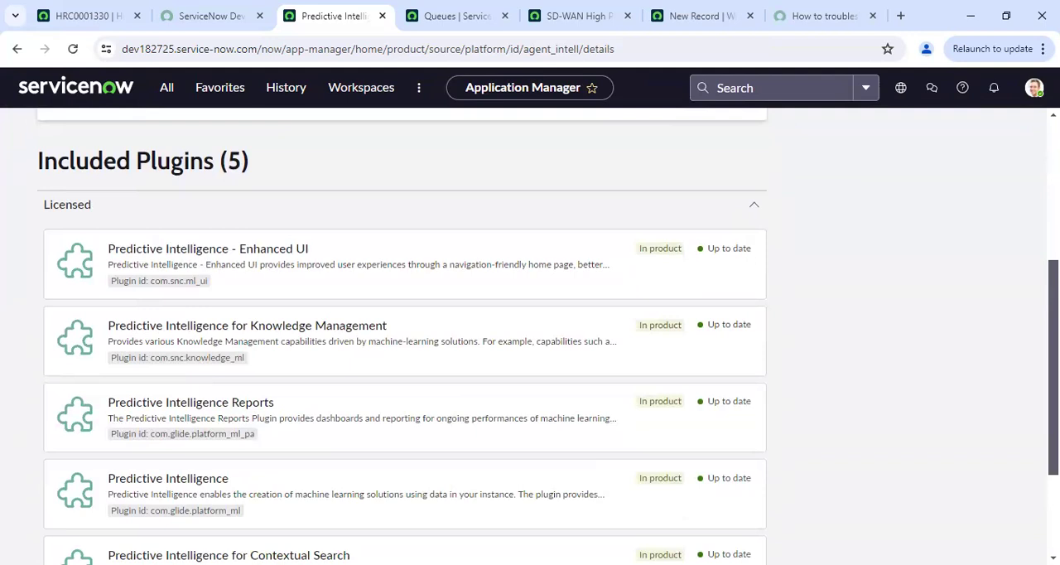
{"action": "scroll", "coordinate": [530, 336], "scroll_direction": "down", "scroll_amount": 2}
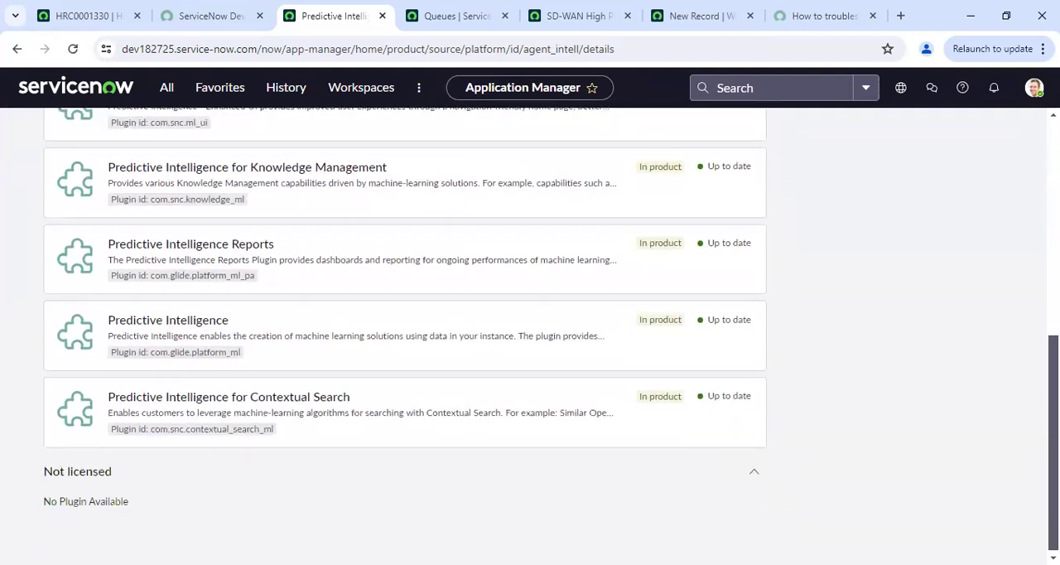
{"action": "scroll", "coordinate": [530, 335], "scroll_direction": "up", "scroll_amount": 5}
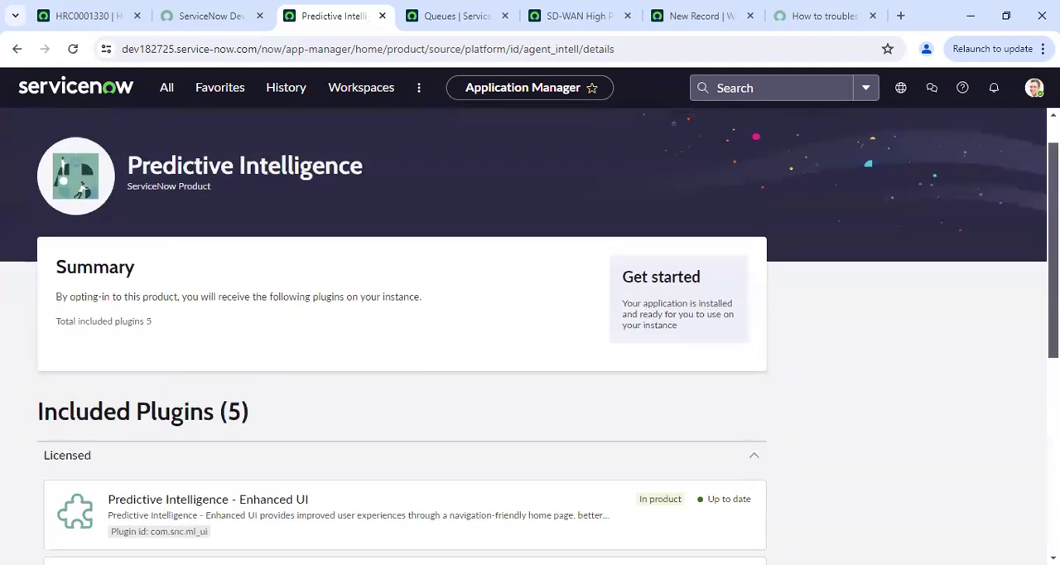
Filter the navigator for "predictive" and open the Classification Solution Definitions list under Predictive Intelligence
{"action": "left_click", "coordinate": [160, 93]}
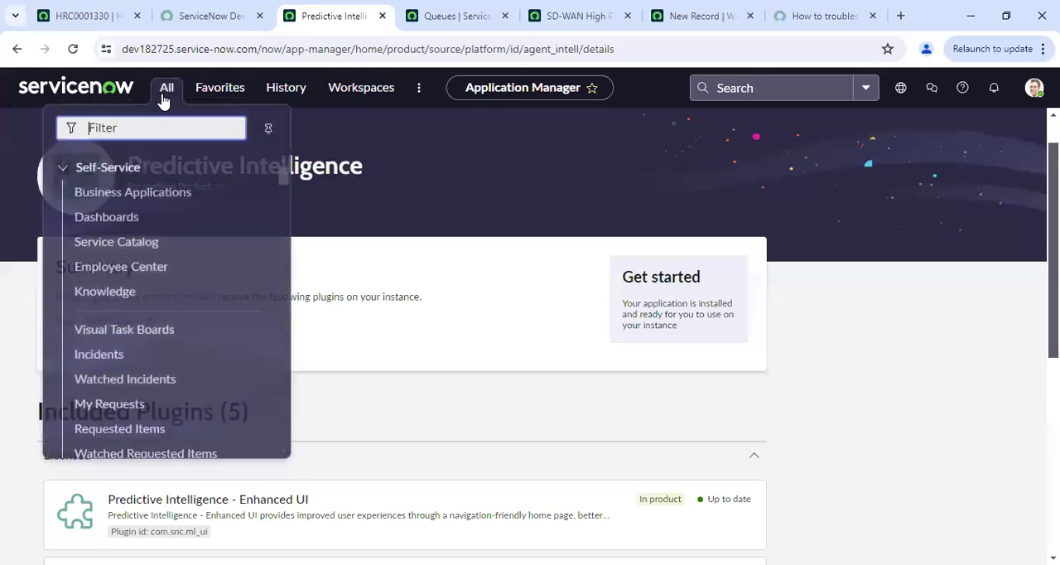
{"action": "type", "text": "predictive"}
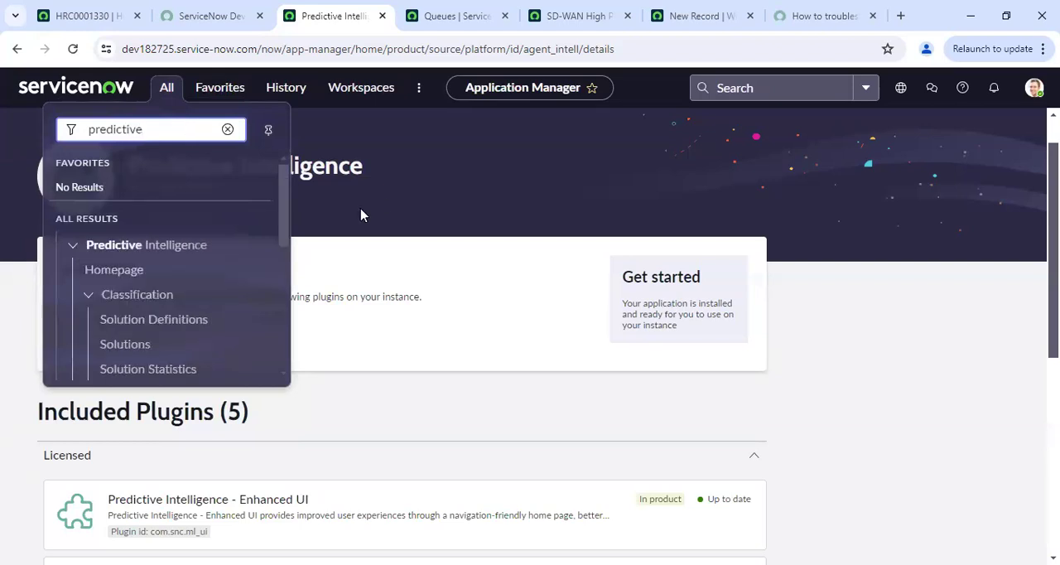
{"action": "left_click", "coordinate": [360, 215]}
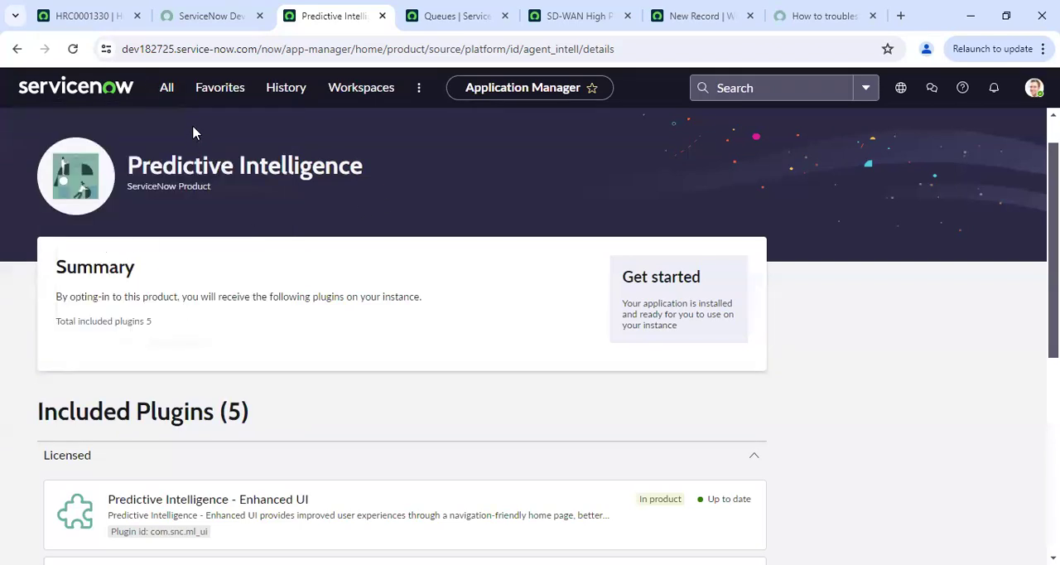
{"action": "left_click", "coordinate": [167, 91]}
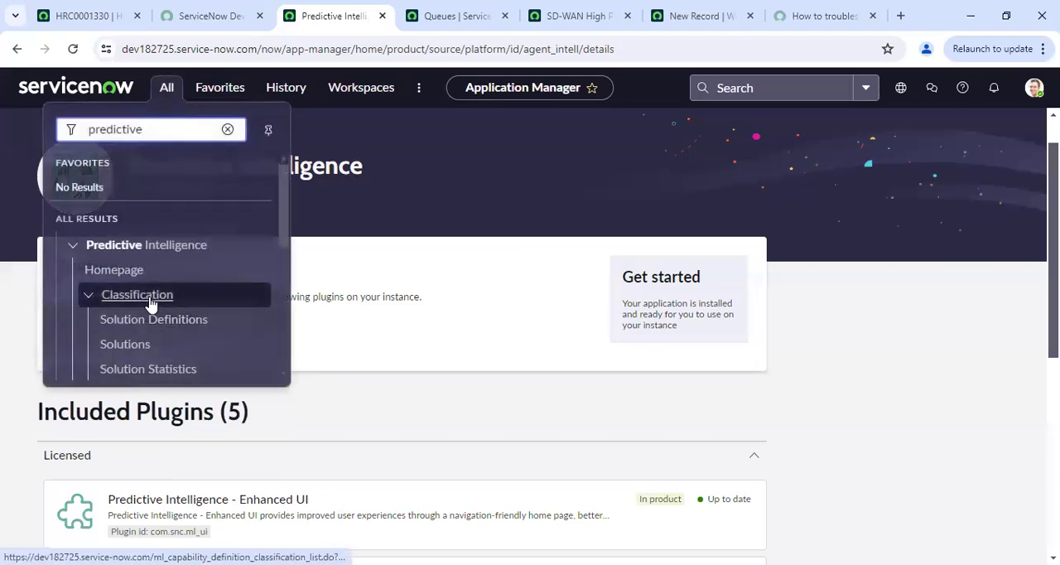
{"action": "left_click", "coordinate": [165, 321]}
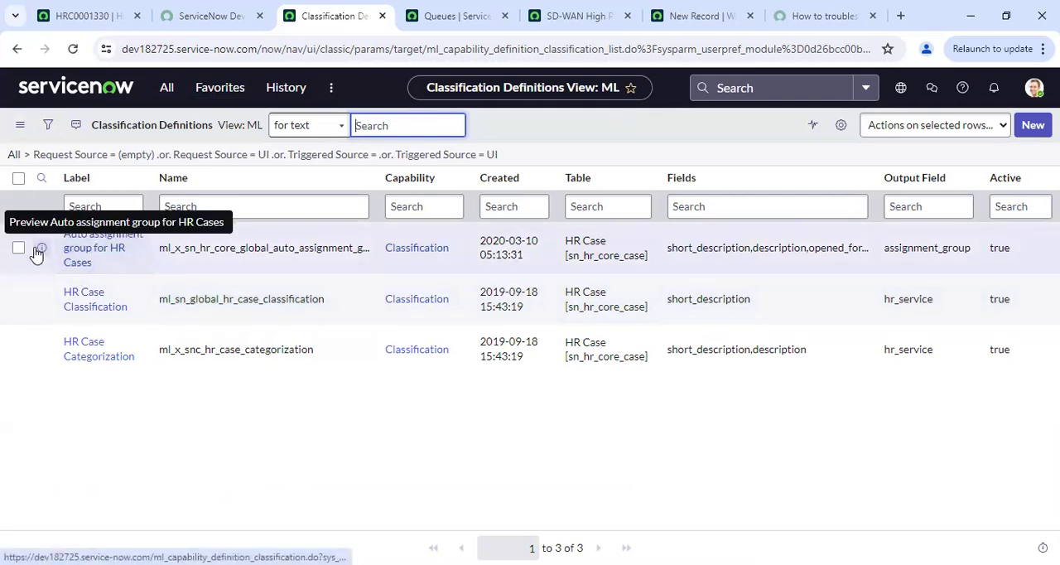
Open the "Auto assignment group for HR Cases" definition in a new browser tab and enable editing in its Human Resources: Core application
{"action": "right_click", "coordinate": [37, 252]}
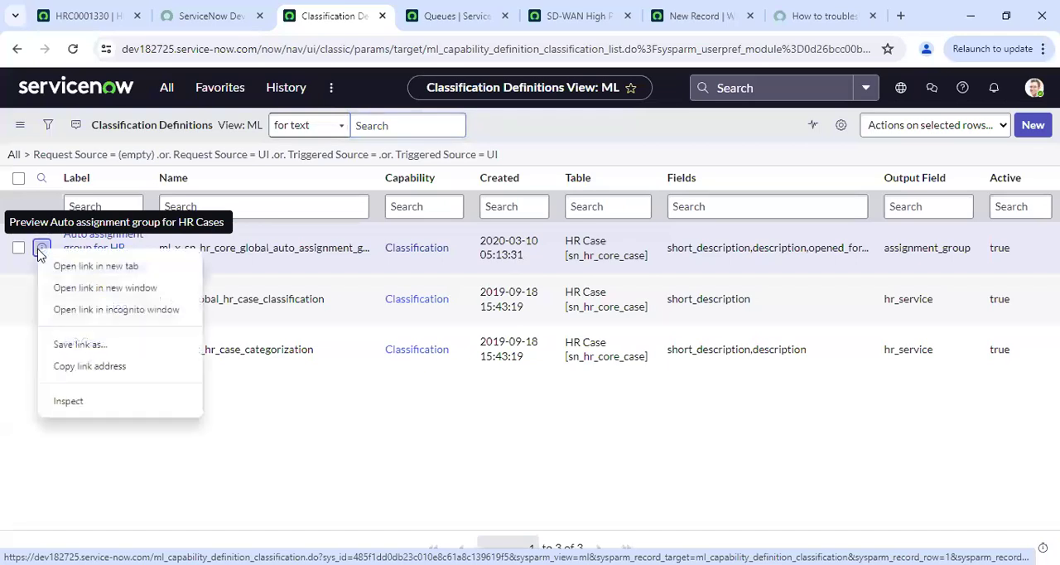
{"action": "left_click", "coordinate": [88, 266]}
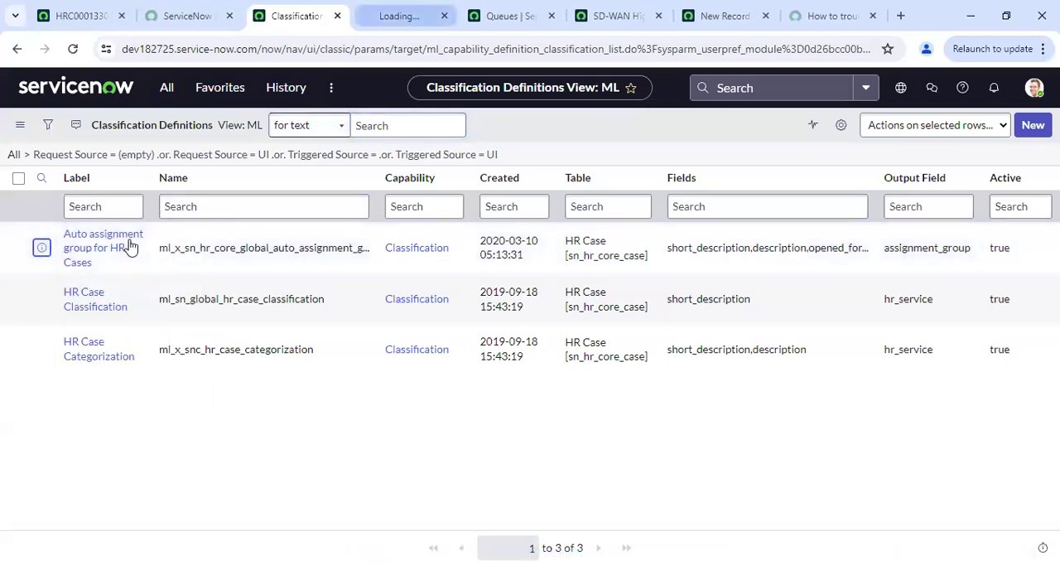
{"action": "key", "text": "ctrl+Tab"}
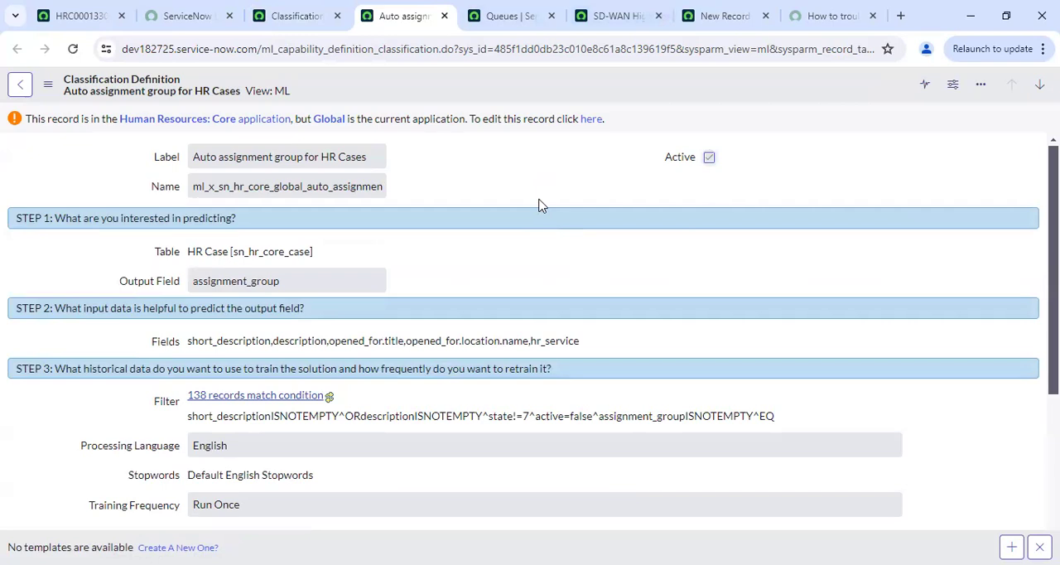
{"action": "left_click", "coordinate": [592, 123]}
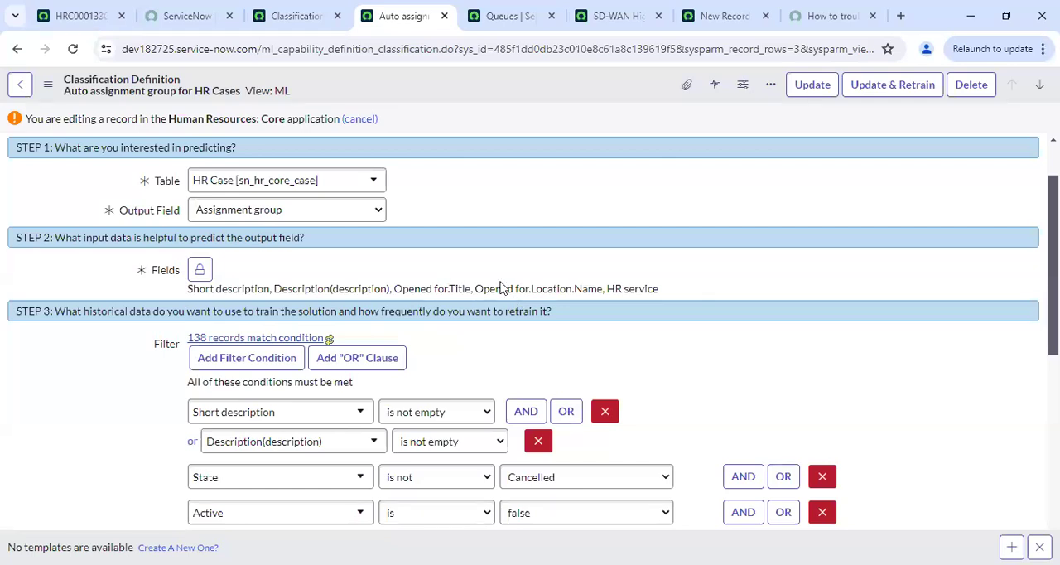
Review the definition's input fields, filter conditions and training settings, and submit it for update and retraining
{"action": "scroll", "coordinate": [530, 332], "scroll_direction": "down", "scroll_amount": 2}
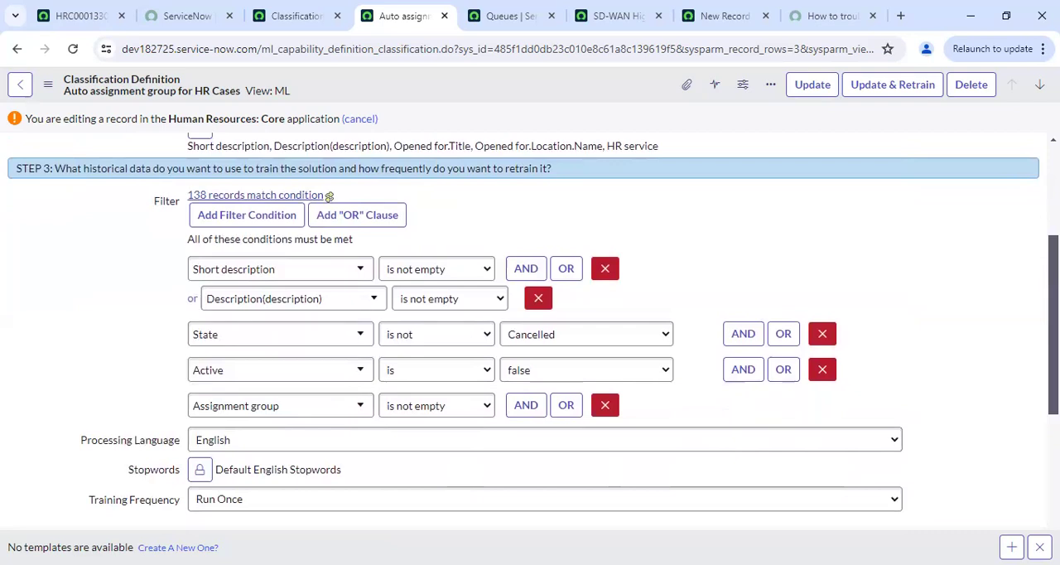
{"action": "scroll", "coordinate": [328, 196], "scroll_direction": "down", "scroll_amount": 4}
{"action": "scroll", "coordinate": [529, 331], "scroll_direction": "up", "scroll_amount": 1}
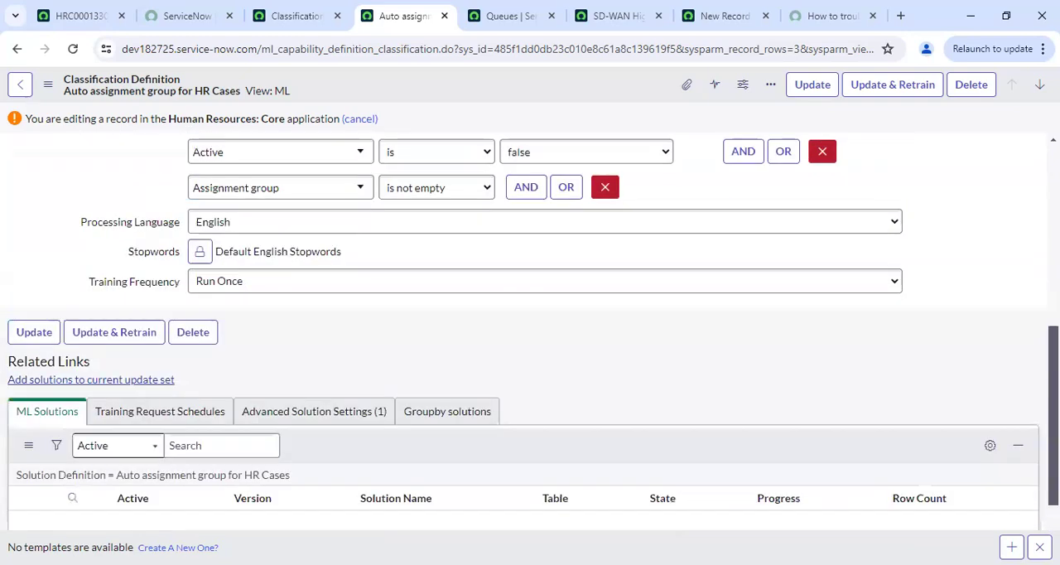
{"action": "scroll", "coordinate": [329, 245], "scroll_direction": "up", "scroll_amount": 3}
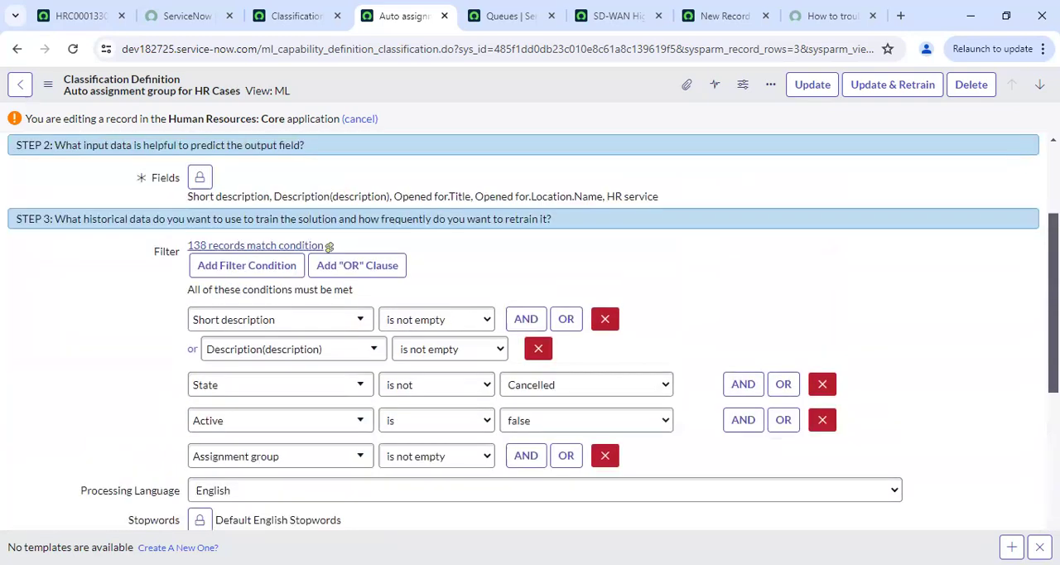
{"action": "scroll", "coordinate": [530, 331], "scroll_direction": "up", "scroll_amount": 1}
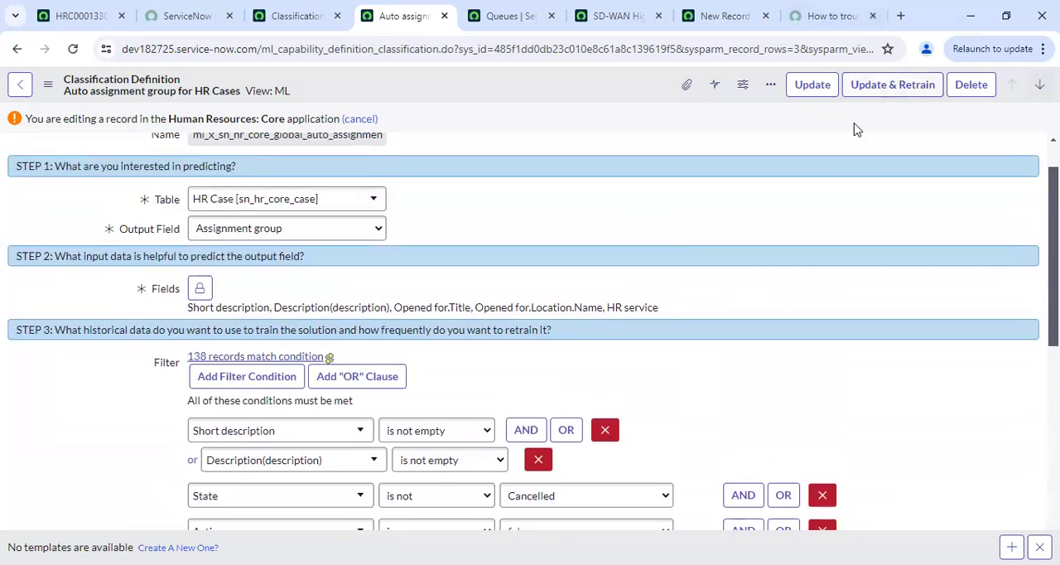
{"action": "left_click", "coordinate": [893, 85]}
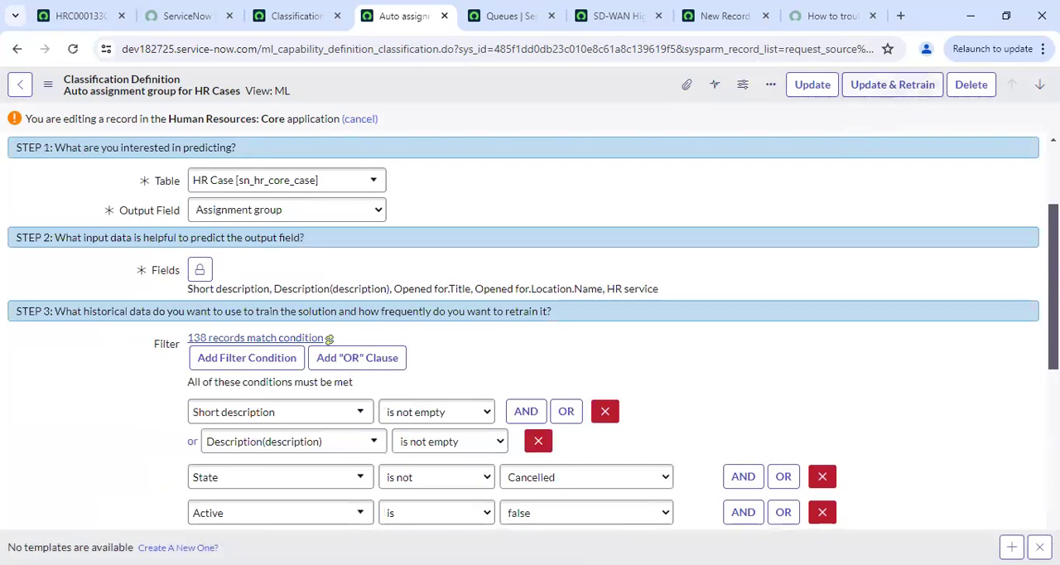
Copy the property name glide.platform_ml.api.csv_min_line from the training error and open the sys_properties list from the navigator
{"action": "scroll", "coordinate": [602, 180], "scroll_direction": "up", "scroll_amount": 2}
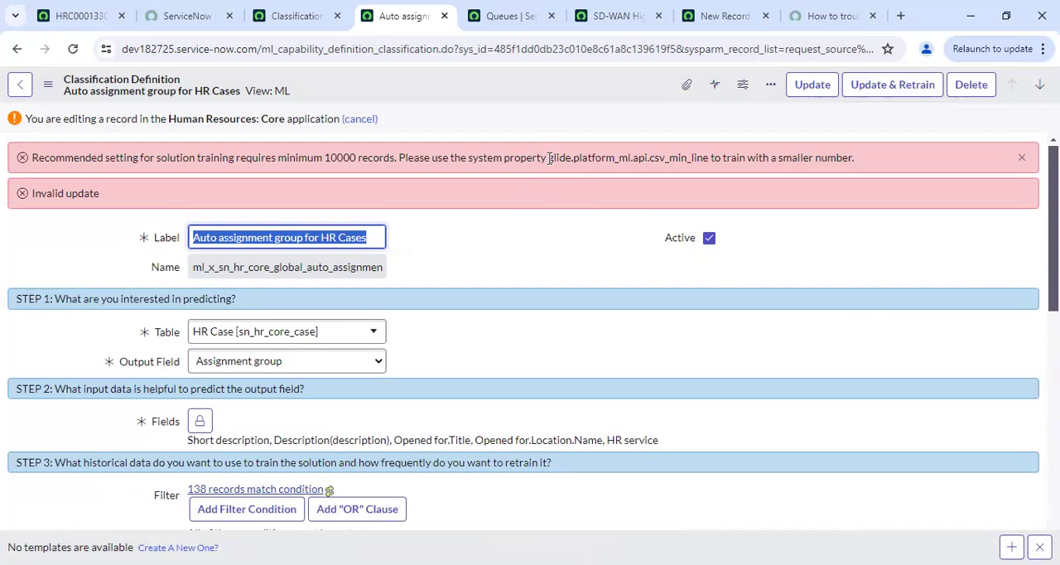
{"action": "left_click_drag", "start_coordinate": [548, 157], "coordinate": [695, 151]}
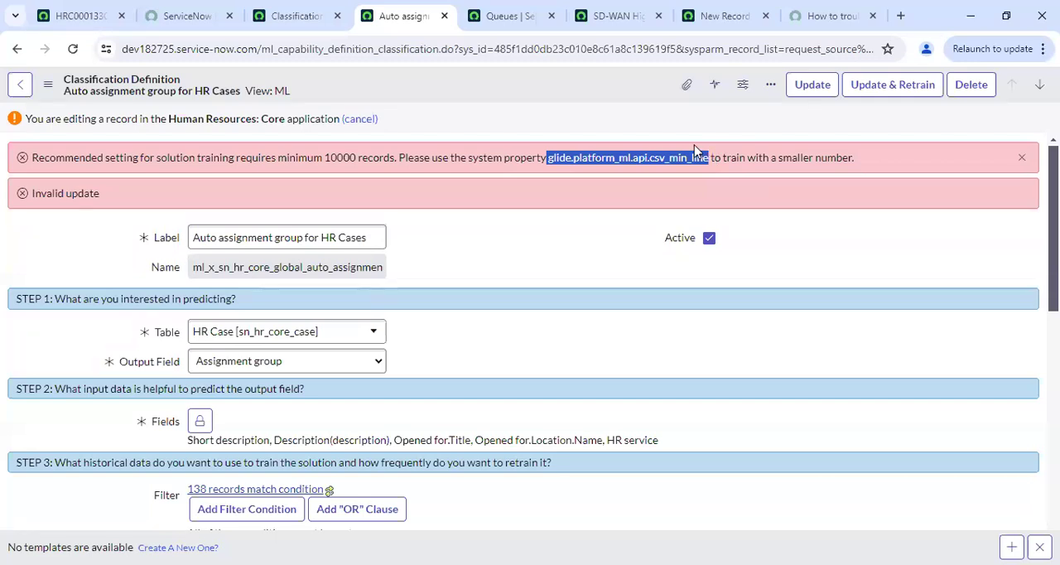
{"action": "left_click", "coordinate": [293, 4]}
{"action": "left_click", "coordinate": [161, 89]}
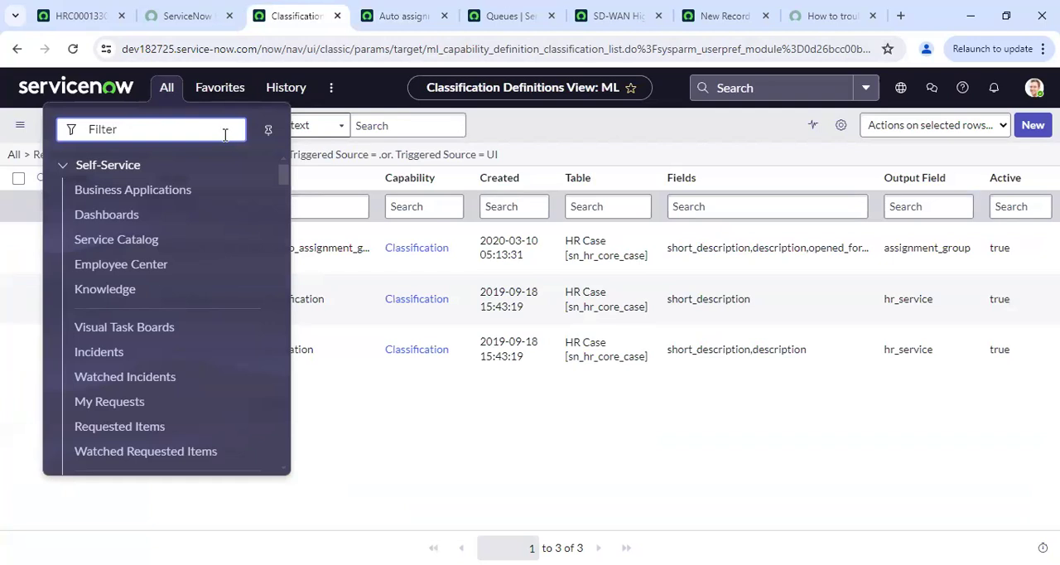
{"action": "type", "text": "sys_properties.LIST"}
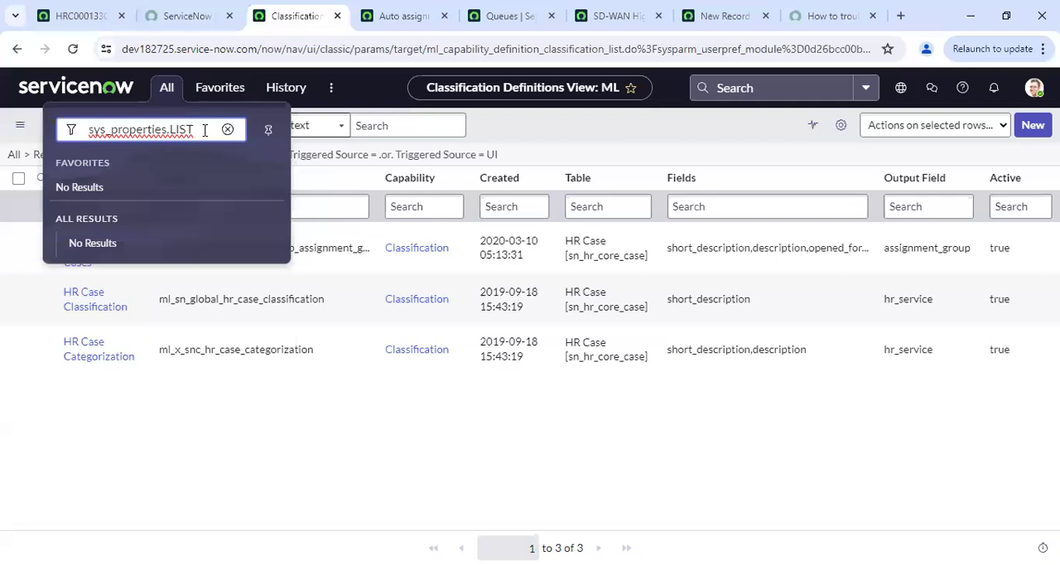
{"action": "key", "text": "Return"}
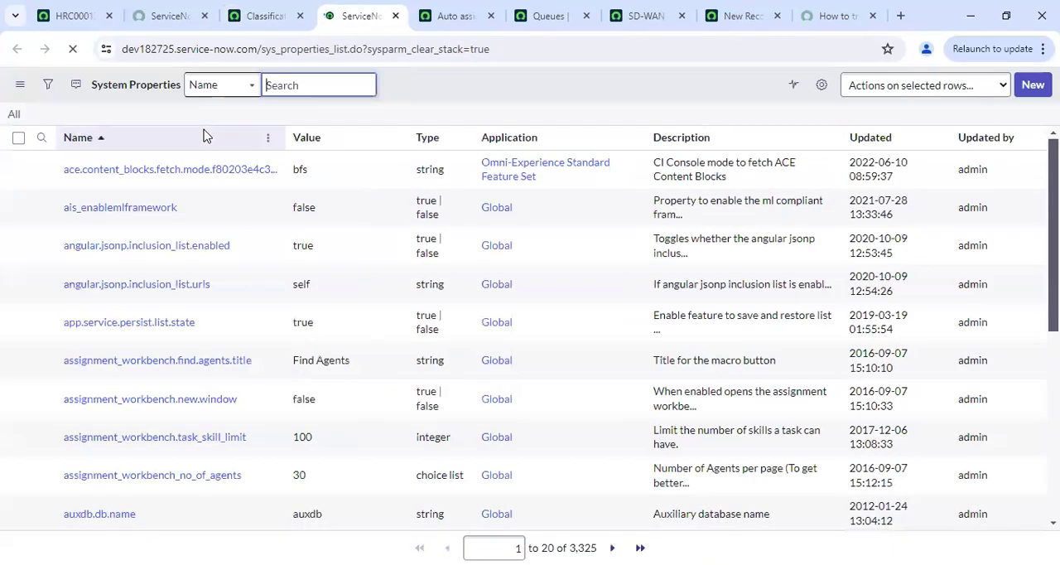
Search the System Properties list by name for glide.platform_ml.api.csv_min_line
{"action": "left_click", "coordinate": [156, 163]}
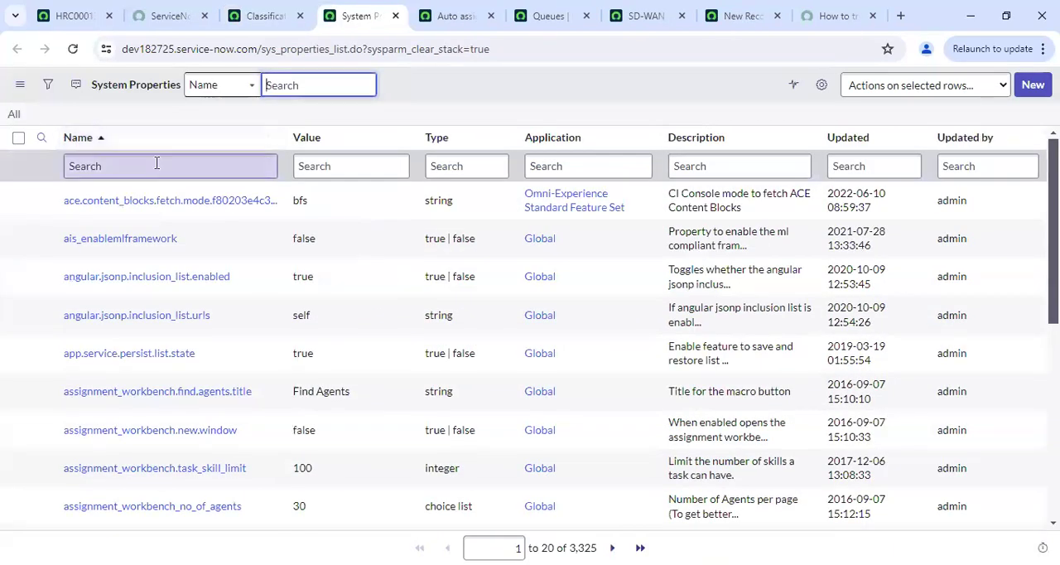
{"action": "type", "text": "glide.platform_ml_api.csv_min_line"}
{"action": "key", "text": "Return"}
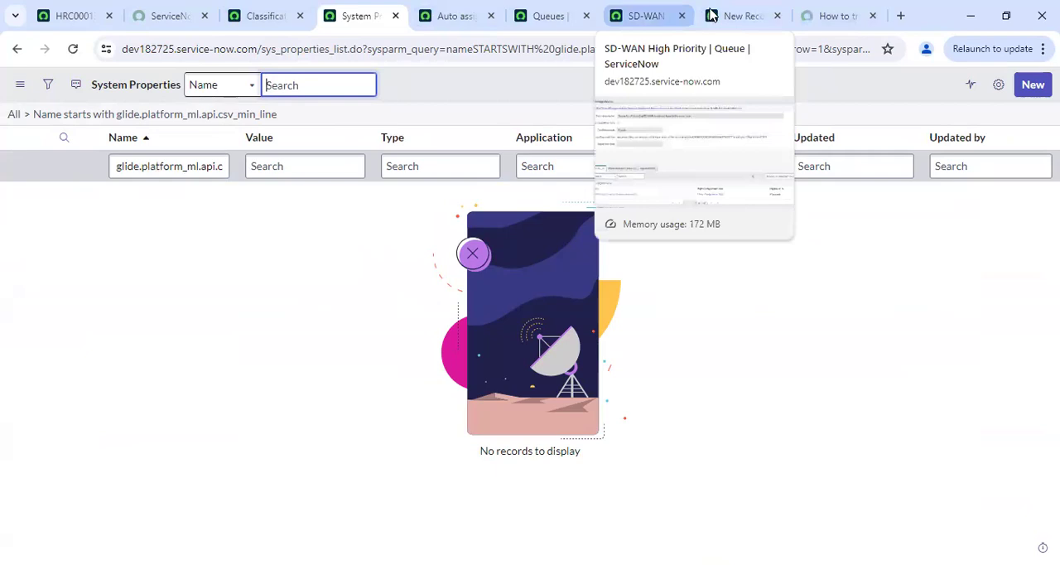
Recheck the property name in the classification definition's training error and return to the System Properties list
{"action": "left_click", "coordinate": [596, 7]}
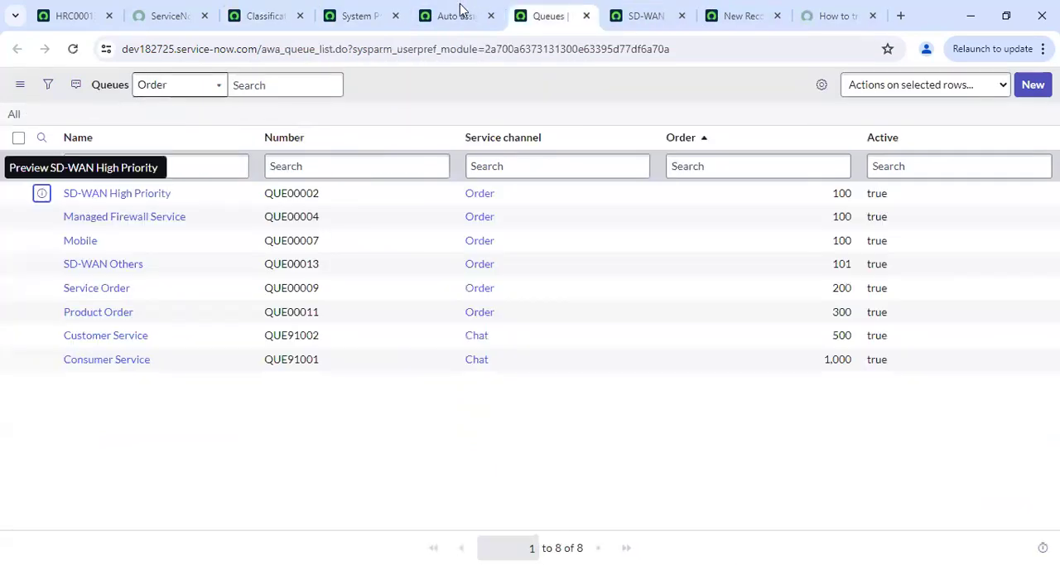
{"action": "left_click", "coordinate": [267, 7]}
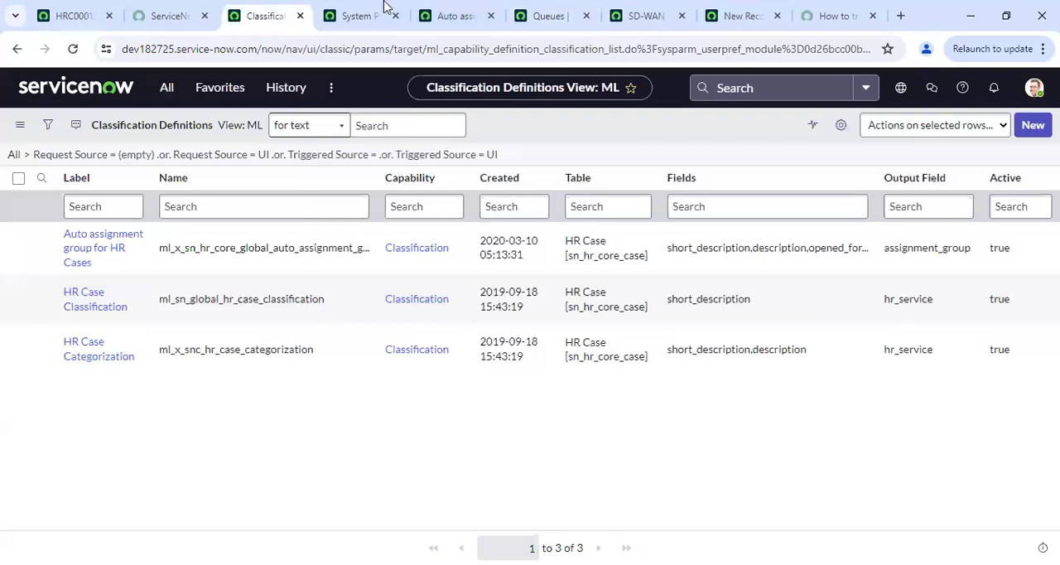
{"action": "left_click", "coordinate": [471, 9]}
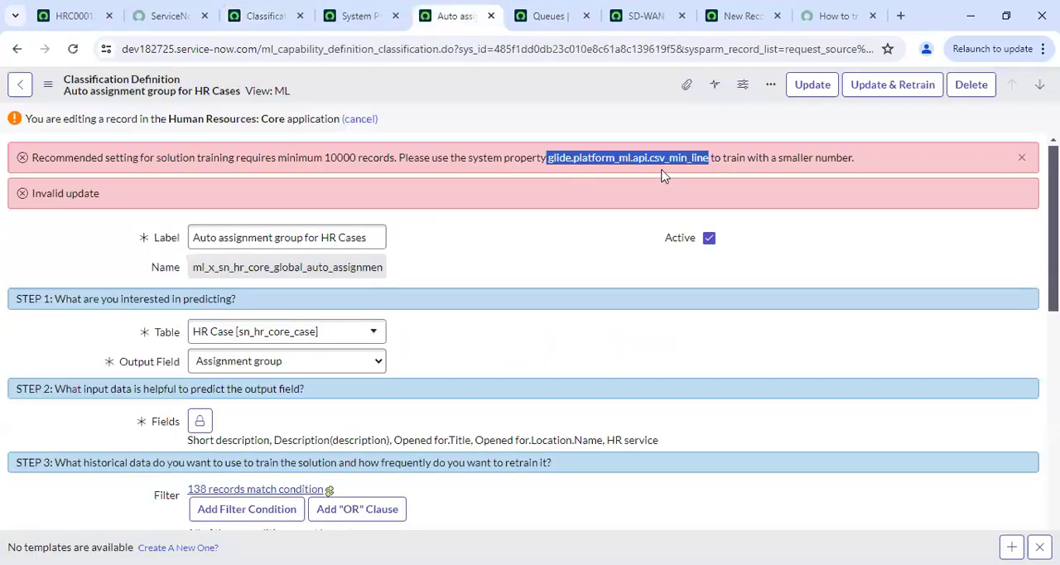
{"action": "left_click", "coordinate": [263, 15]}
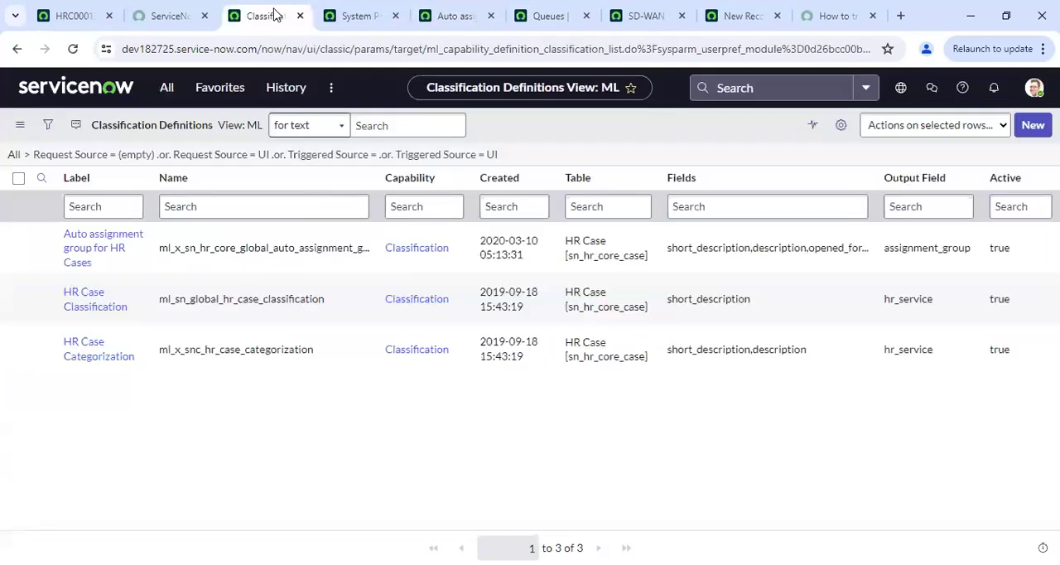
{"action": "key", "text": "ctrl+Tab"}
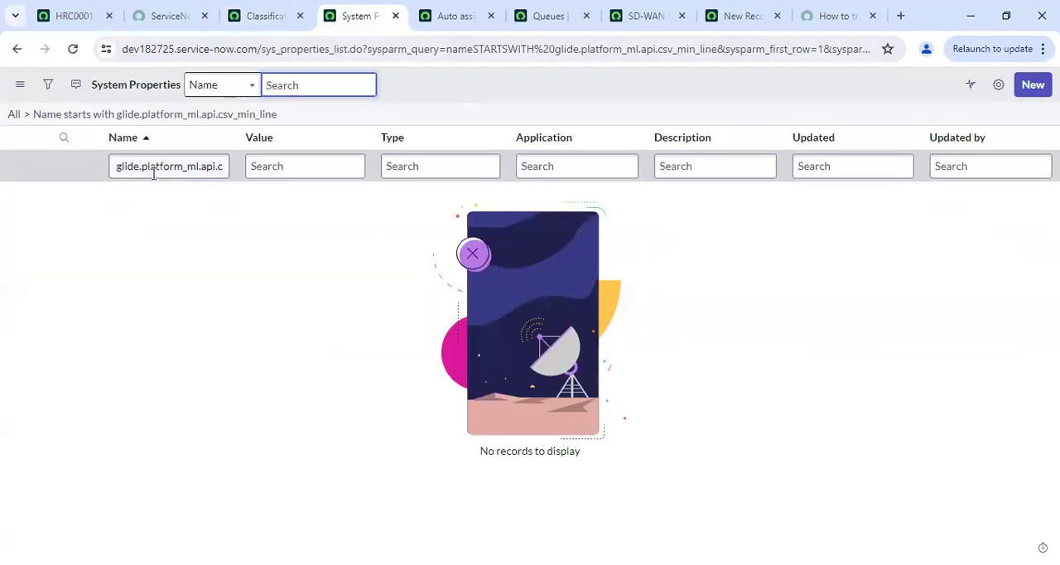
Change the System Properties name filter to the wildcard search *platform_ml.api.csv_min_line
{"action": "left_click", "coordinate": [142, 169]}
{"action": "key", "text": "BackSpace"}
{"action": "key", "text": "BackSpace"}
{"action": "key", "text": "BackSpace"}
{"action": "key", "text": "BackSpace"}
{"action": "key", "text": "BackSpace"}
{"action": "key", "text": "BackSpace"}
{"action": "type", "text": "*"}
{"action": "key", "text": "Return"}
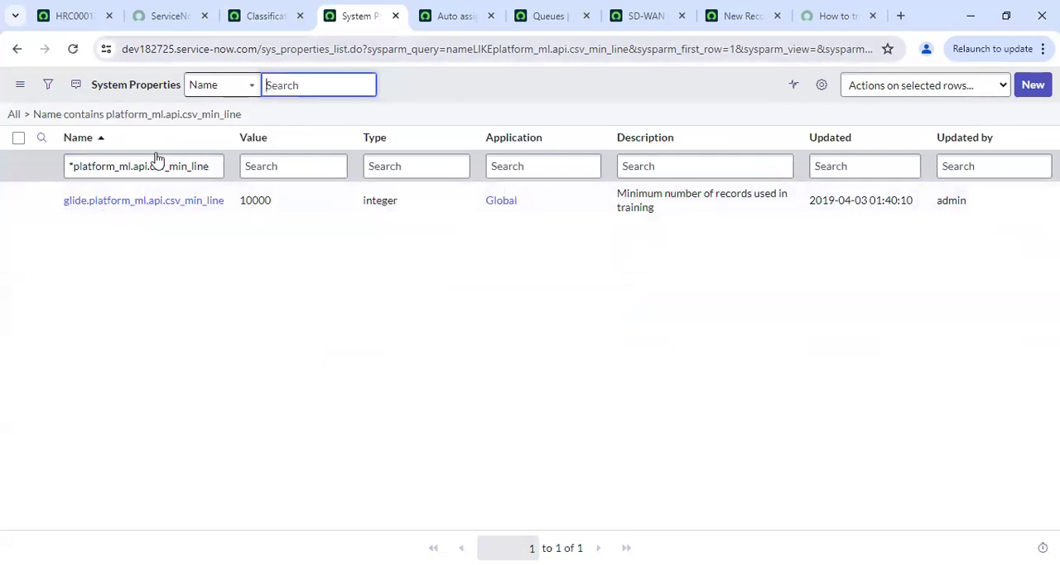
Set the value of the glide.platform_ml.api.csv_min_line property to 100 and save it
{"action": "double_click", "coordinate": [305, 208]}
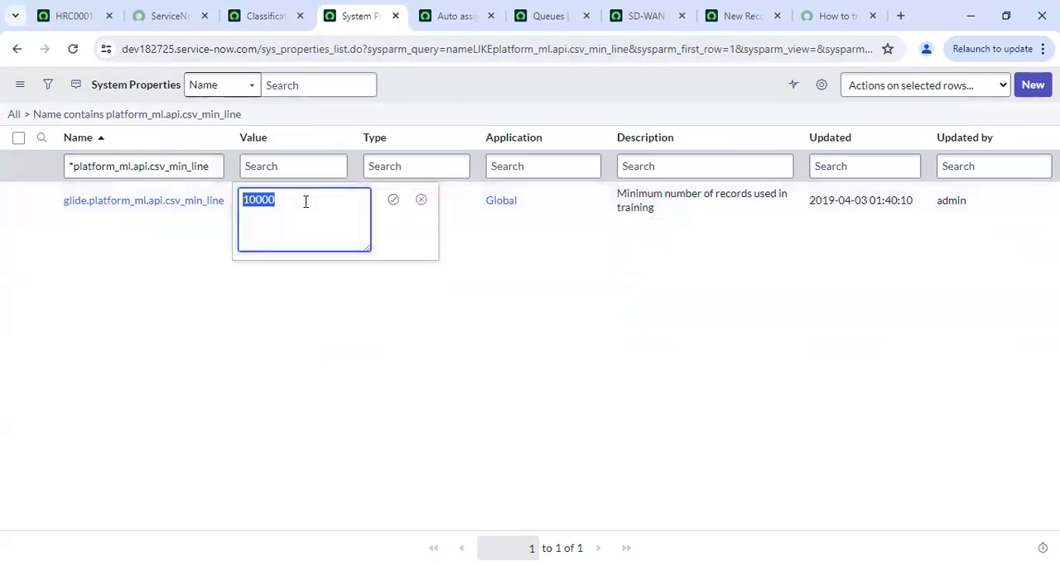
{"action": "left_click", "coordinate": [305, 201]}
{"action": "key", "text": "BackSpace"}
{"action": "key", "text": "BackSpace"}
{"action": "left_click", "coordinate": [393, 199]}
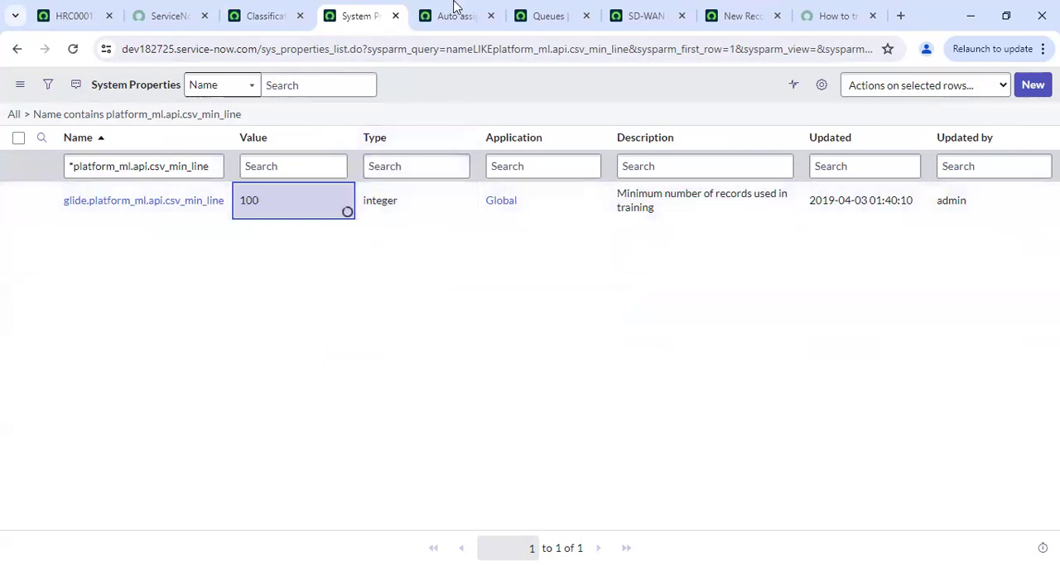
Return to the "Auto assignment group for HR Cases" definition and submit it again for update and retraining
{"action": "left_click", "coordinate": [273, 16]}
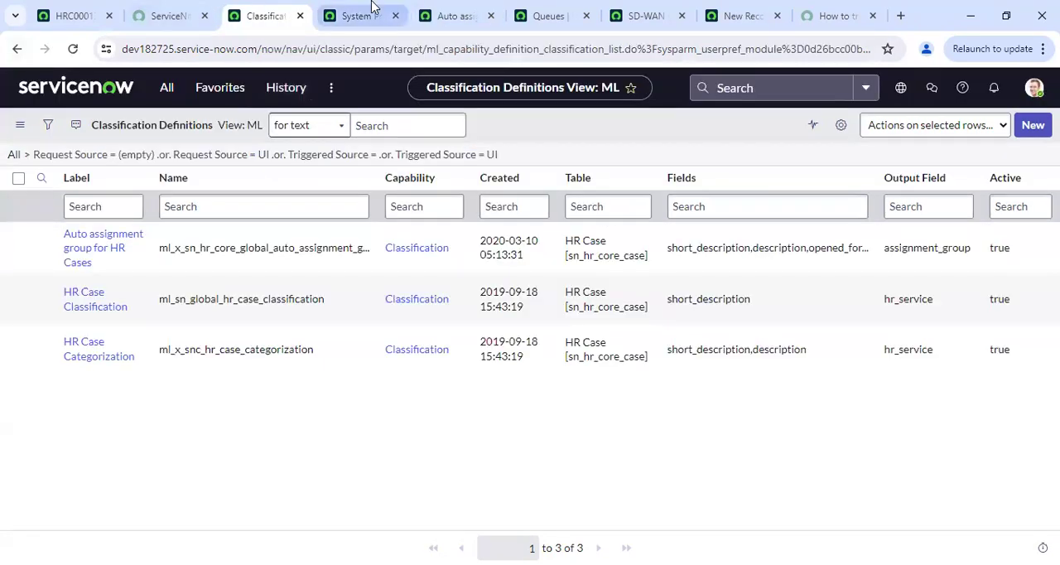
{"action": "left_click", "coordinate": [436, 7]}
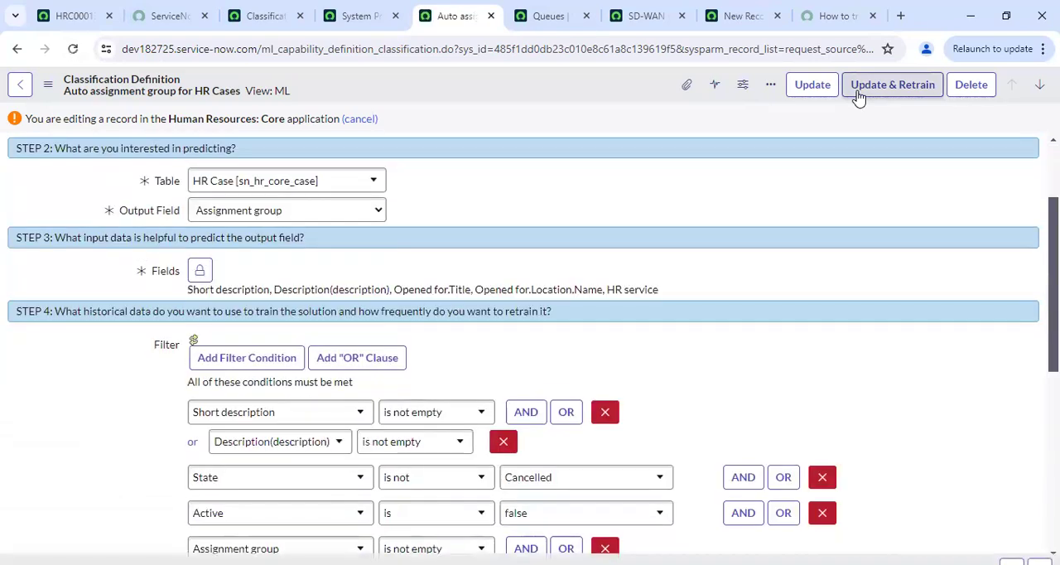
{"action": "left_click", "coordinate": [857, 93]}
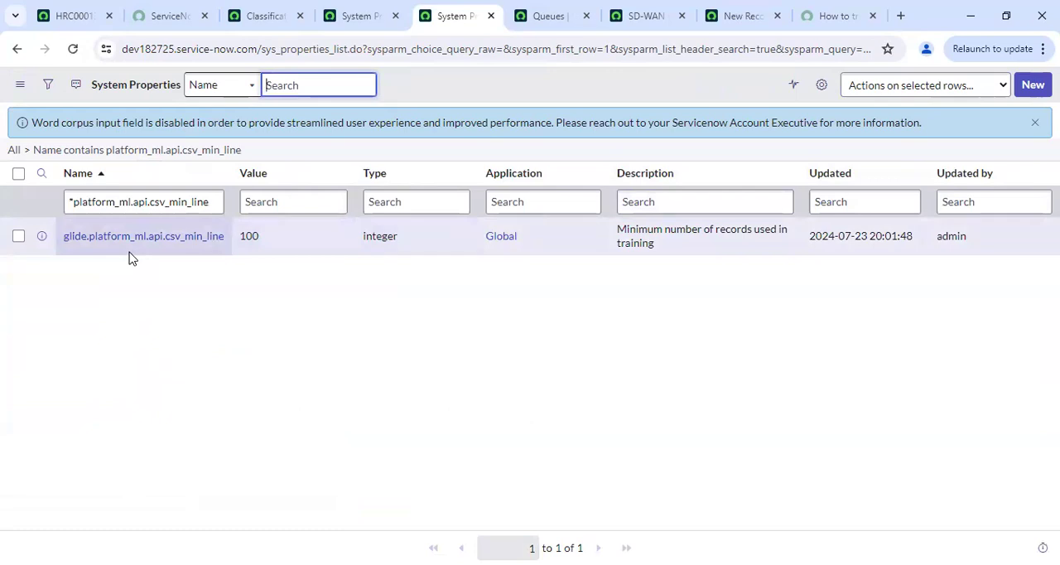
Go back to the classification definition and open its ML solution record in a new browser tab
{"action": "left_click", "coordinate": [16, 50]}
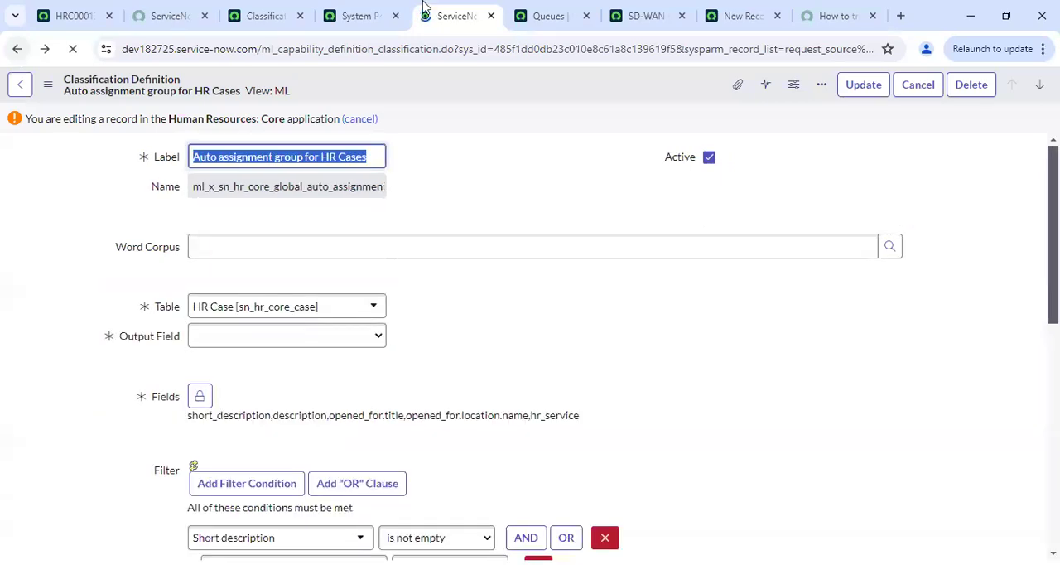
{"action": "scroll", "coordinate": [667, 424], "scroll_direction": "down", "scroll_amount": 2}
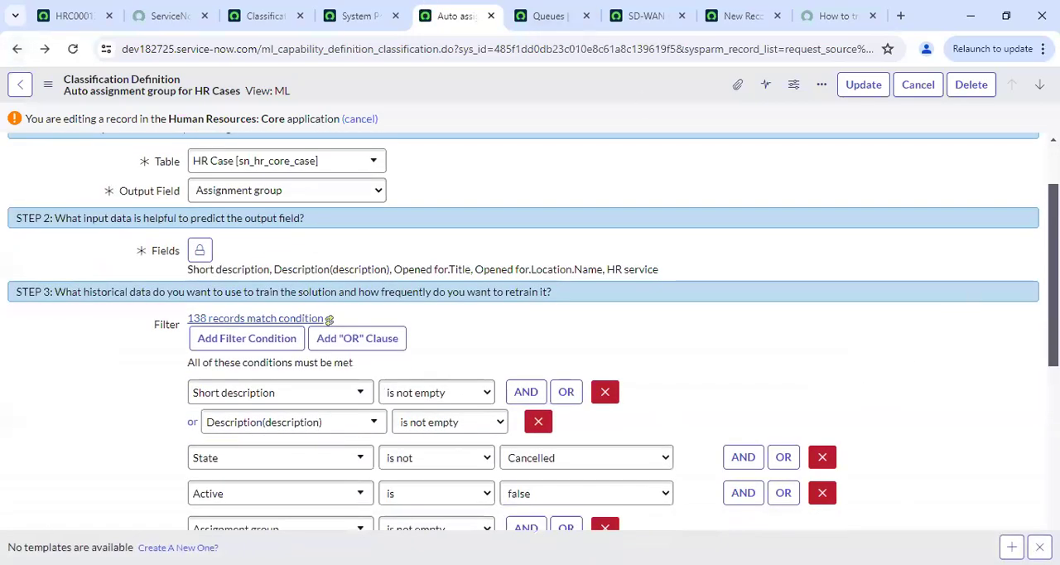
{"action": "scroll", "coordinate": [329, 318], "scroll_direction": "down", "scroll_amount": 5}
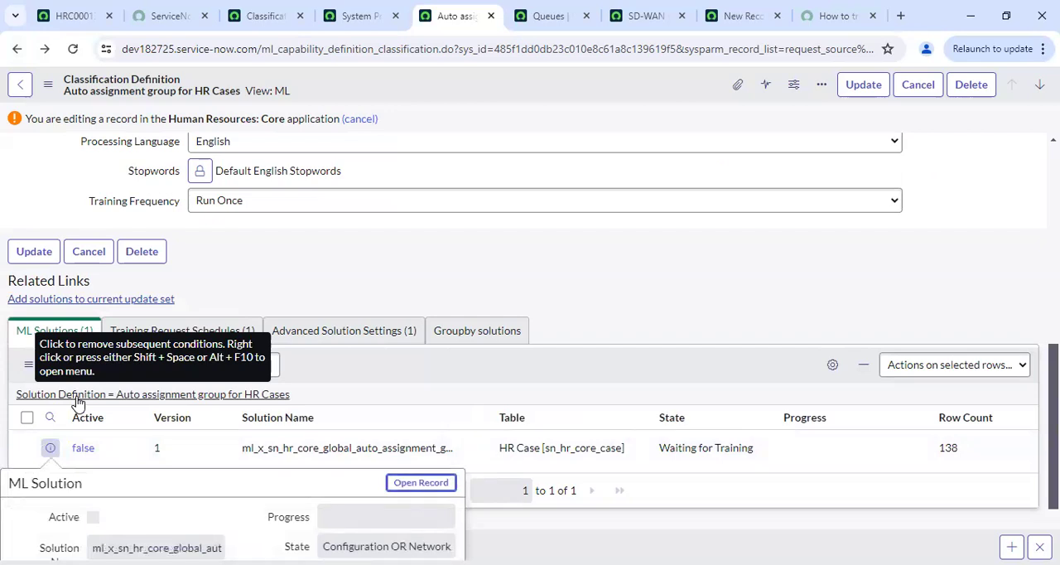
{"action": "right_click", "coordinate": [52, 451]}
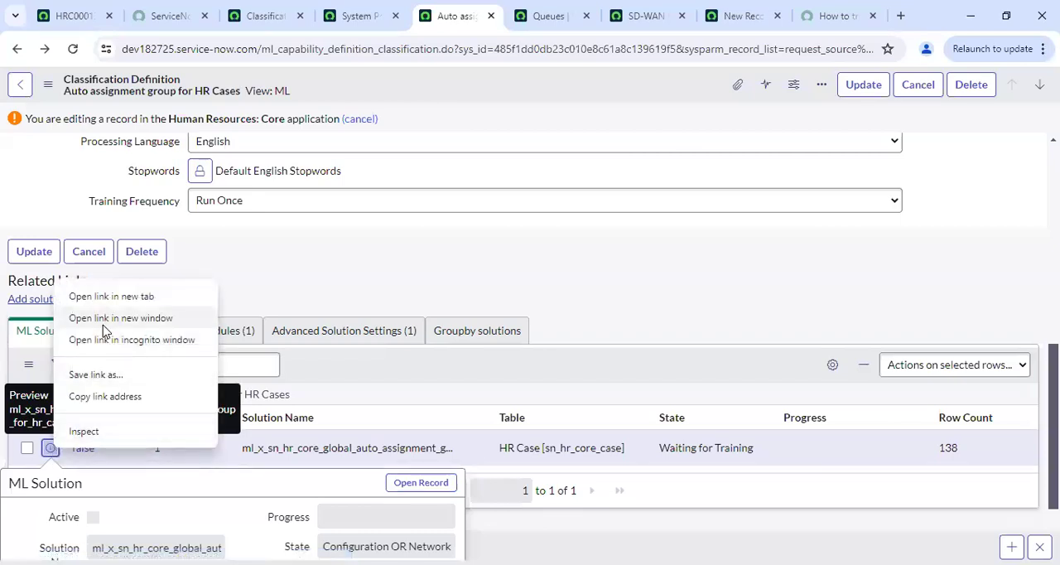
{"action": "left_click", "coordinate": [124, 301]}
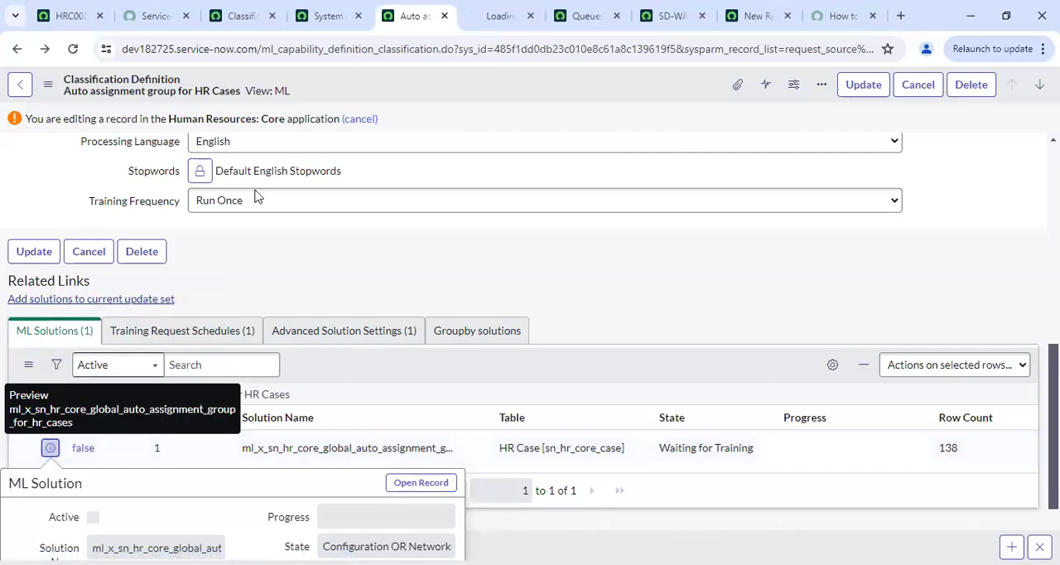
{"action": "left_click", "coordinate": [497, 8]}
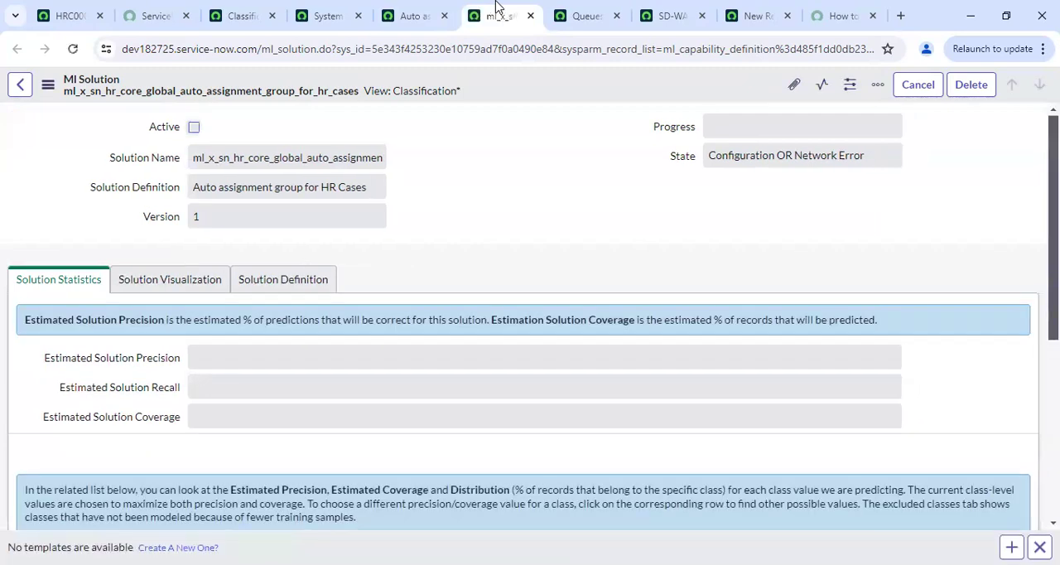
Check the ML solution's state on the classification definition and view its training request schedules
{"action": "left_click", "coordinate": [406, 8]}
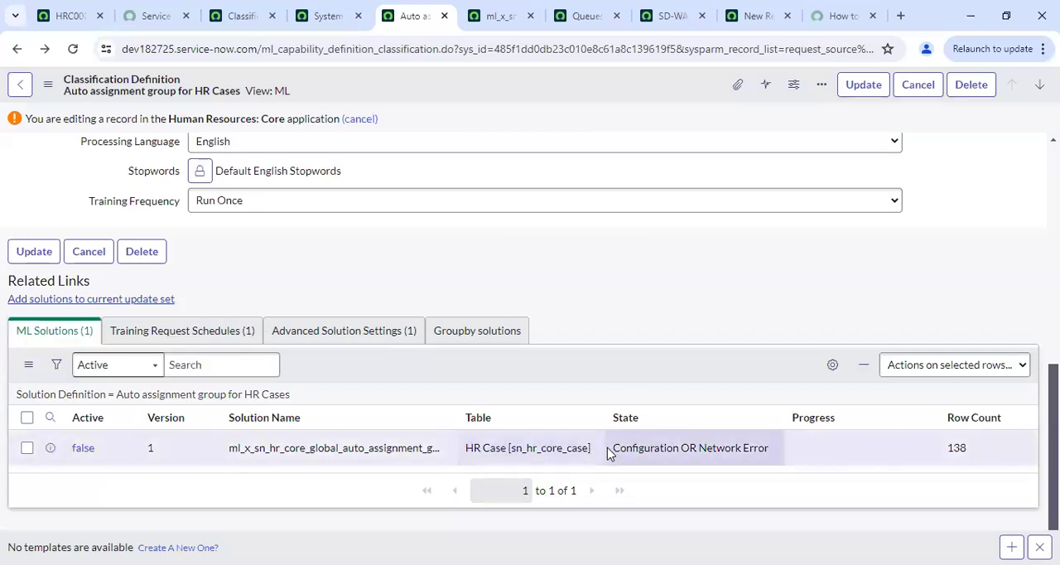
{"action": "left_click_drag", "start_coordinate": [611, 452], "coordinate": [778, 453]}
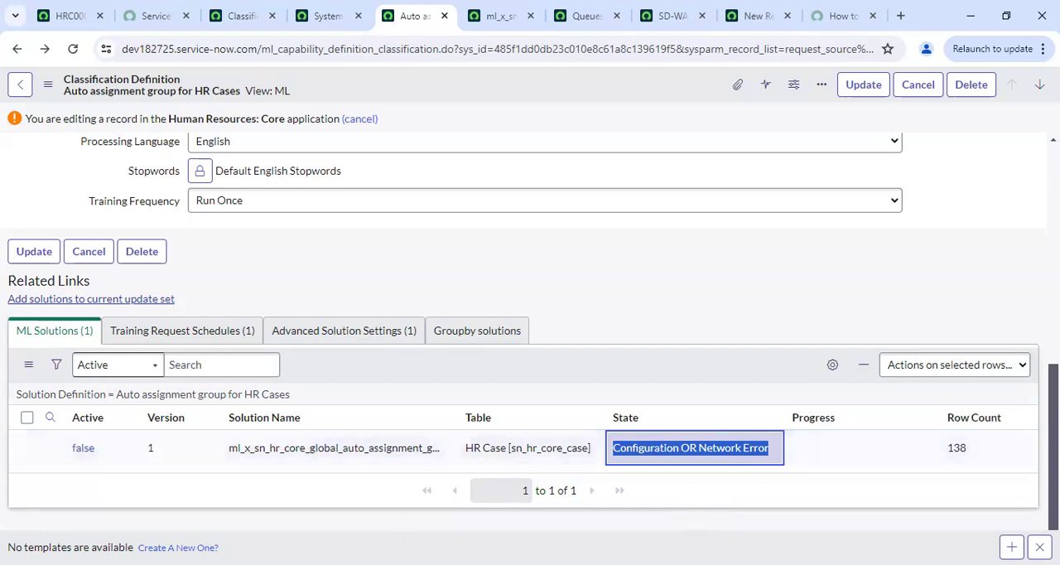
{"action": "left_click", "coordinate": [192, 330]}
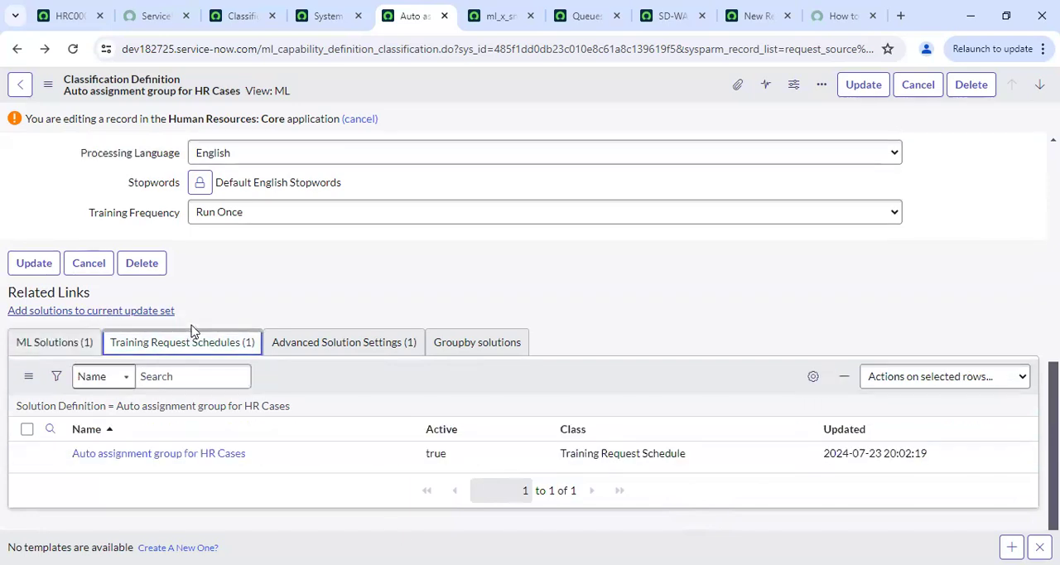
Show the definition's advanced solution settings and open the ML Use Case setting in a new browser tab
{"action": "left_click", "coordinate": [295, 355]}
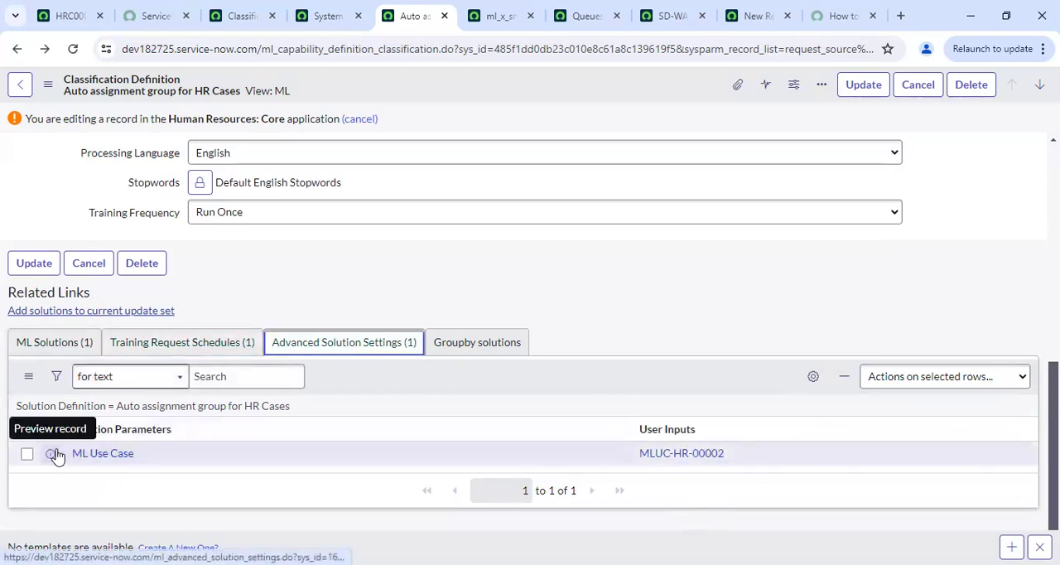
{"action": "right_click", "coordinate": [50, 455]}
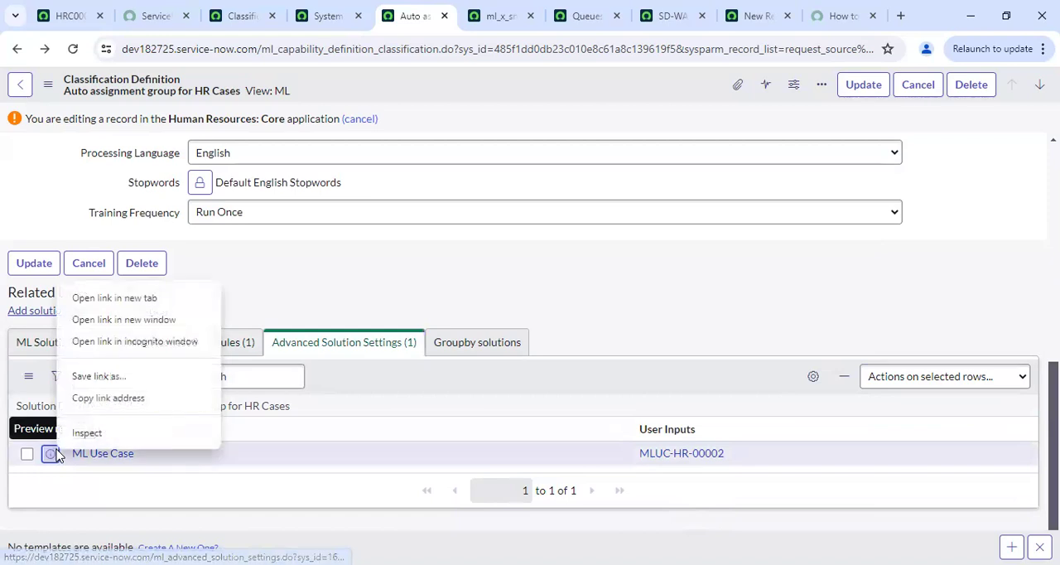
{"action": "left_click", "coordinate": [146, 297]}
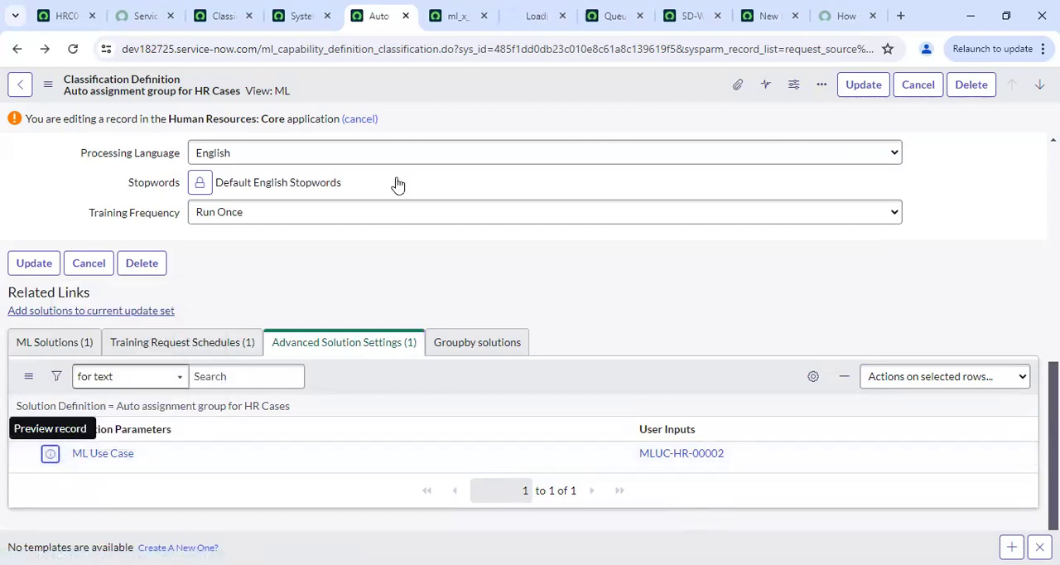
{"action": "left_click", "coordinate": [526, 11]}
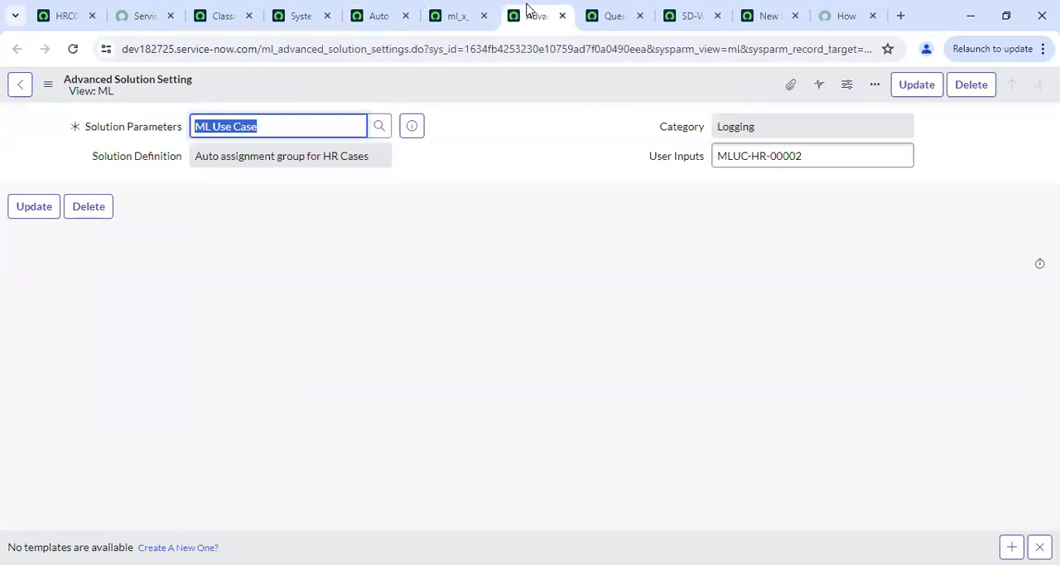
Open the full ML Solution Parameters record for ML Use Case, review it, and return to the Classification Definitions list
{"action": "left_click", "coordinate": [419, 130]}
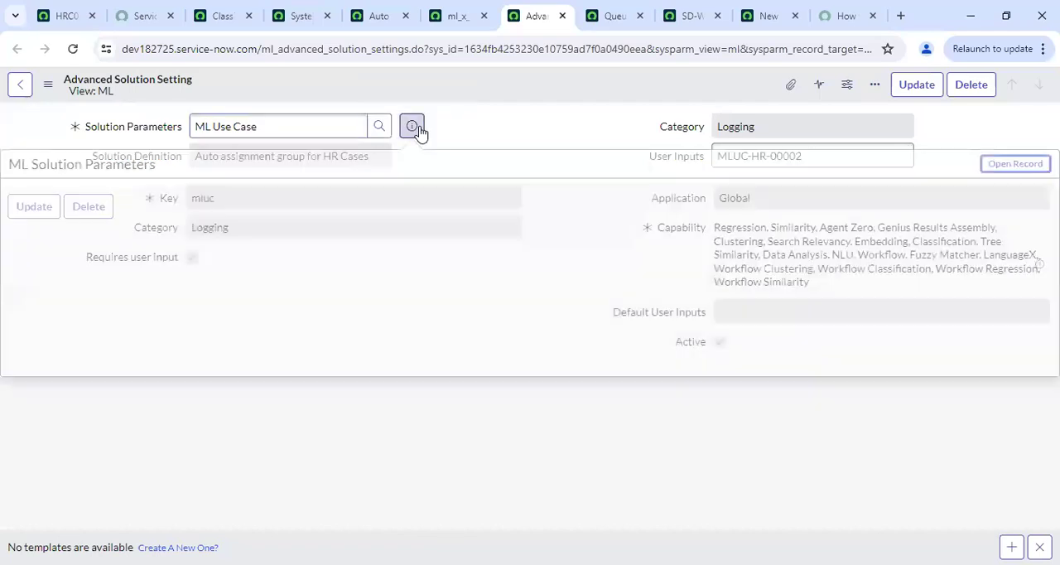
{"action": "left_click", "coordinate": [1010, 168]}
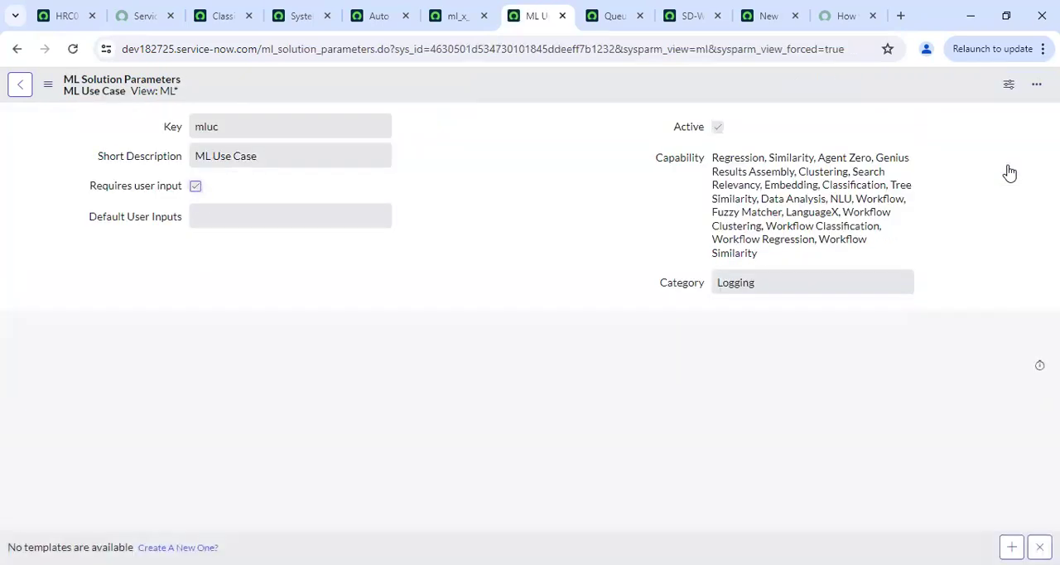
{"action": "key", "text": "ctrl+shift+Tab"}
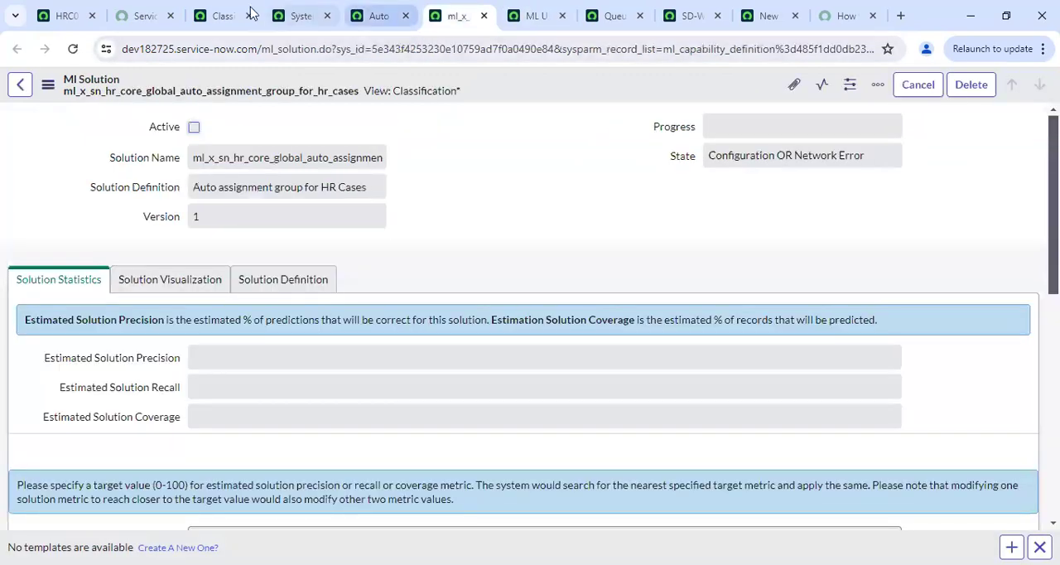
{"action": "left_click", "coordinate": [219, 16]}
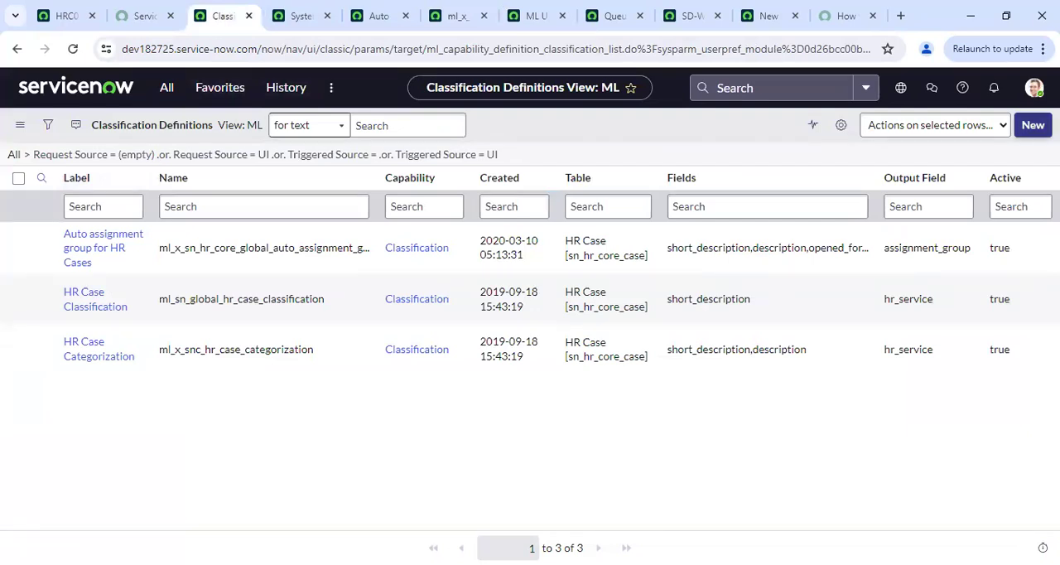
Create a new classification definition and label it "Select category"
{"action": "left_click", "coordinate": [1032, 125]}
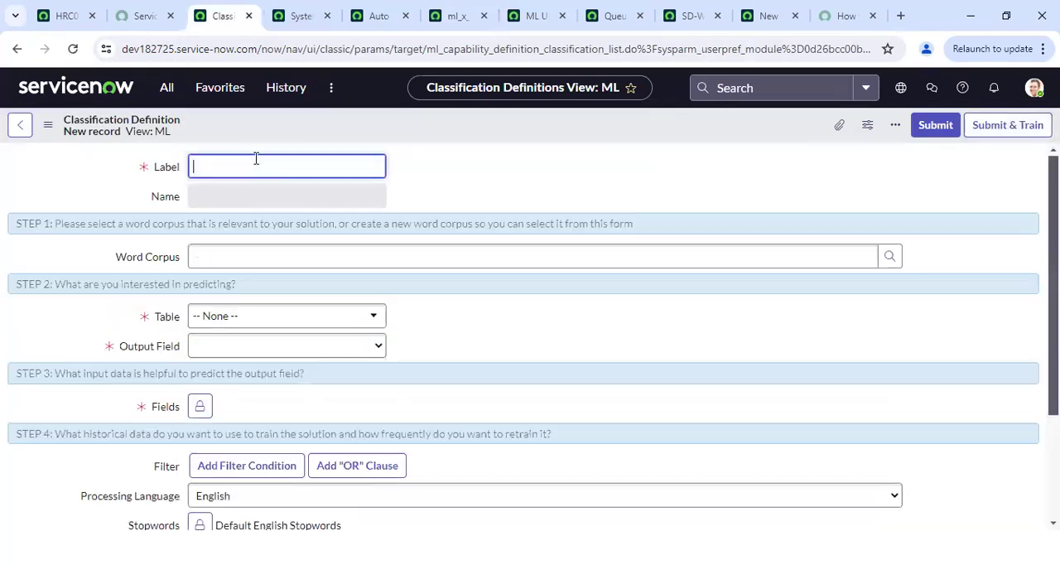
{"action": "type", "text": "Se"}
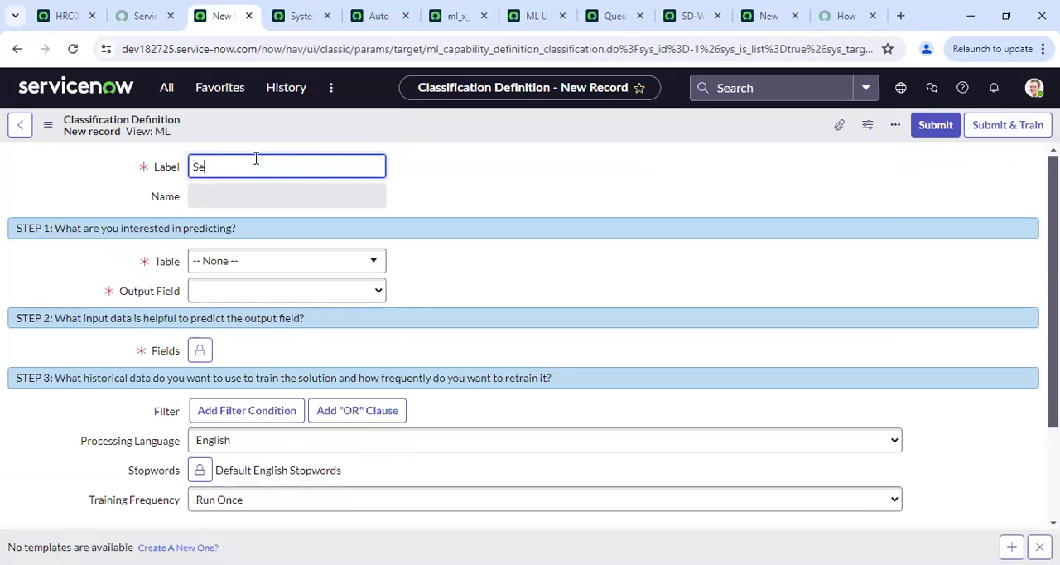
{"action": "type", "text": "lect category"}
Set the definition's table to Incident [incident] and its output field to Category
{"action": "left_click", "coordinate": [300, 264]}
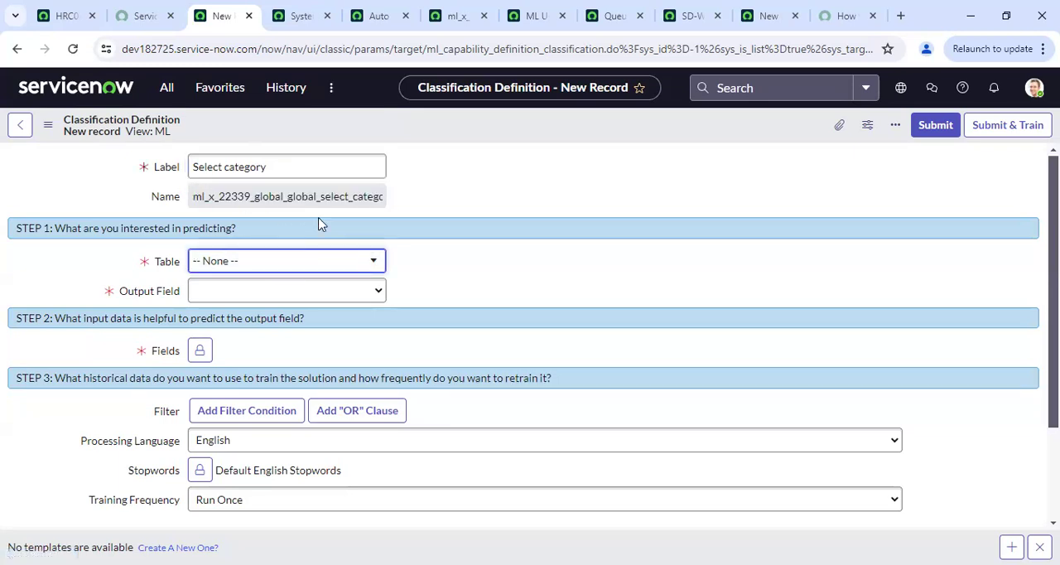
{"action": "left_click", "coordinate": [332, 274]}
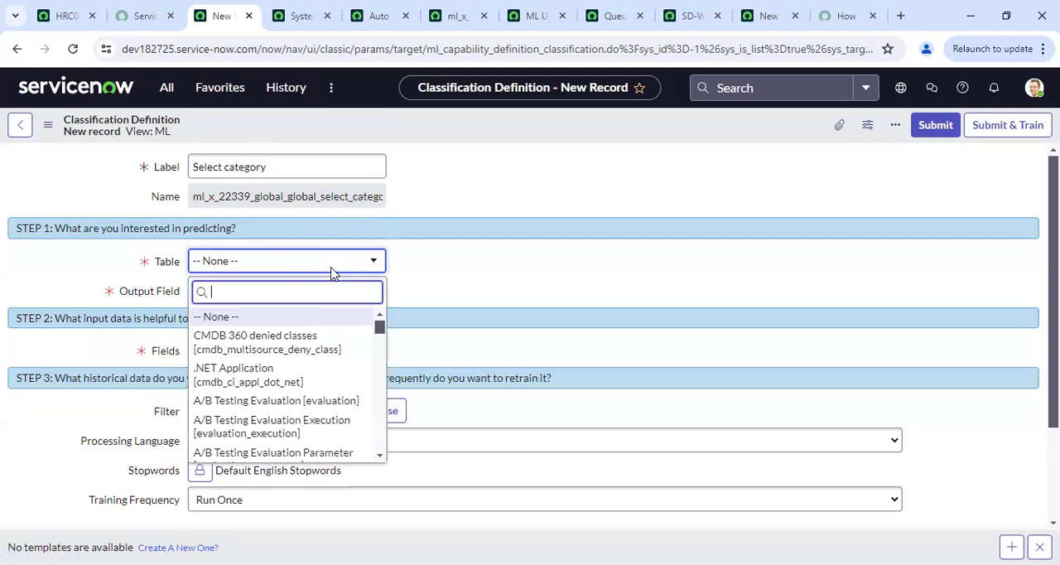
{"action": "type", "text": "incident"}
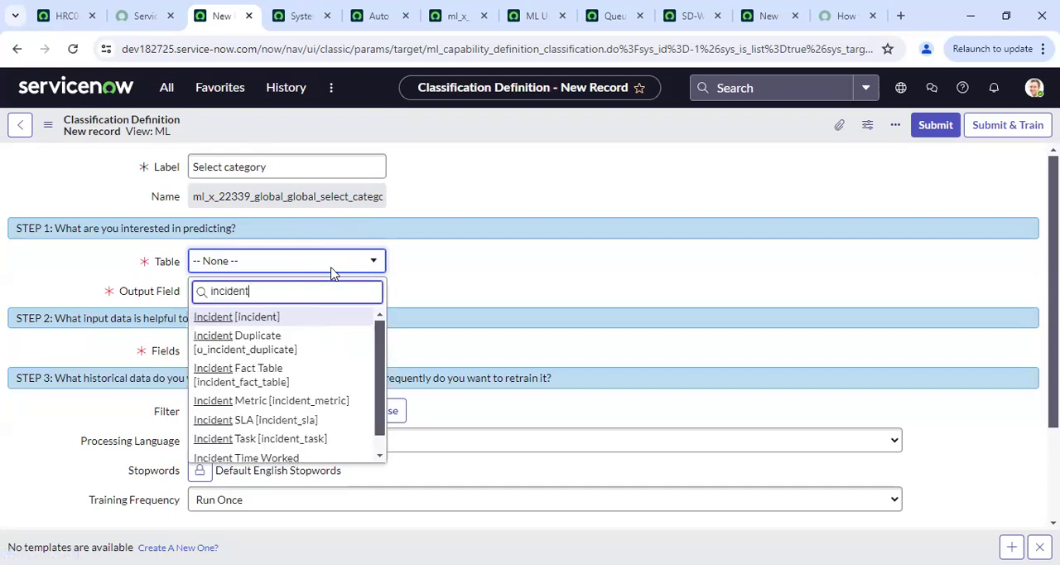
{"action": "double_click", "coordinate": [298, 321]}
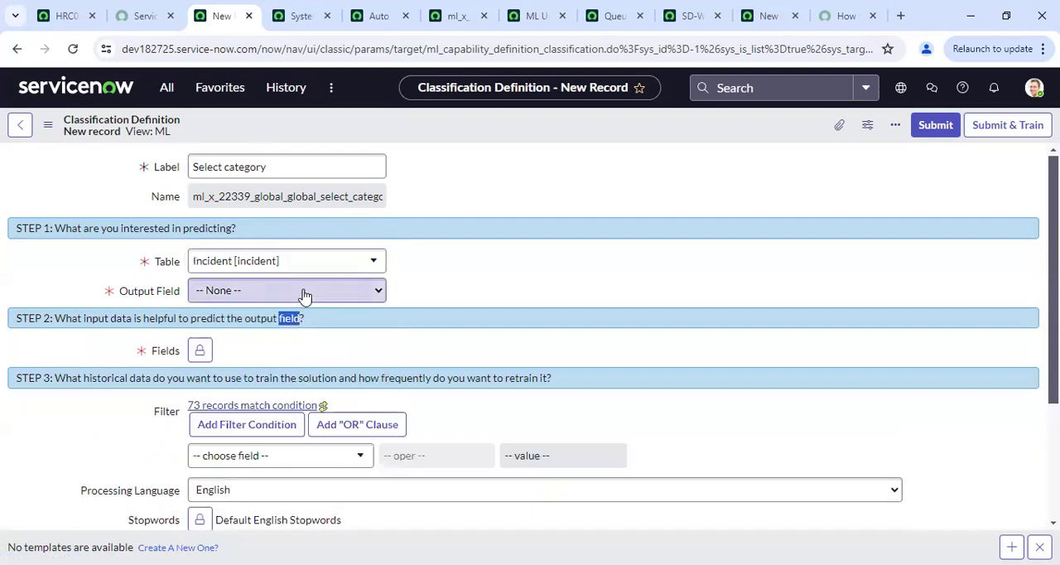
{"action": "left_click", "coordinate": [305, 291]}
{"action": "key", "text": "c"}
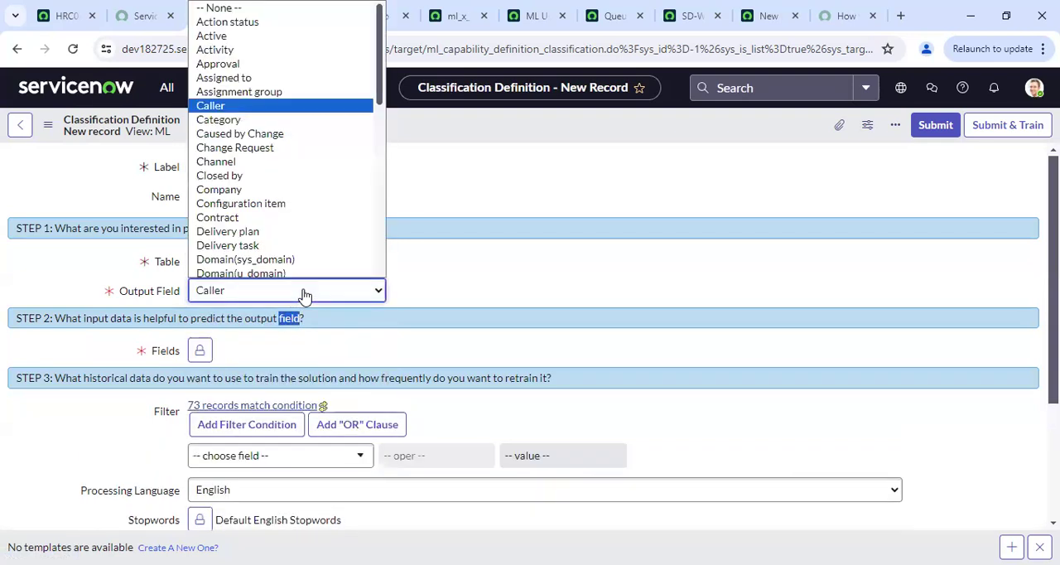
{"action": "key", "text": "Down"}
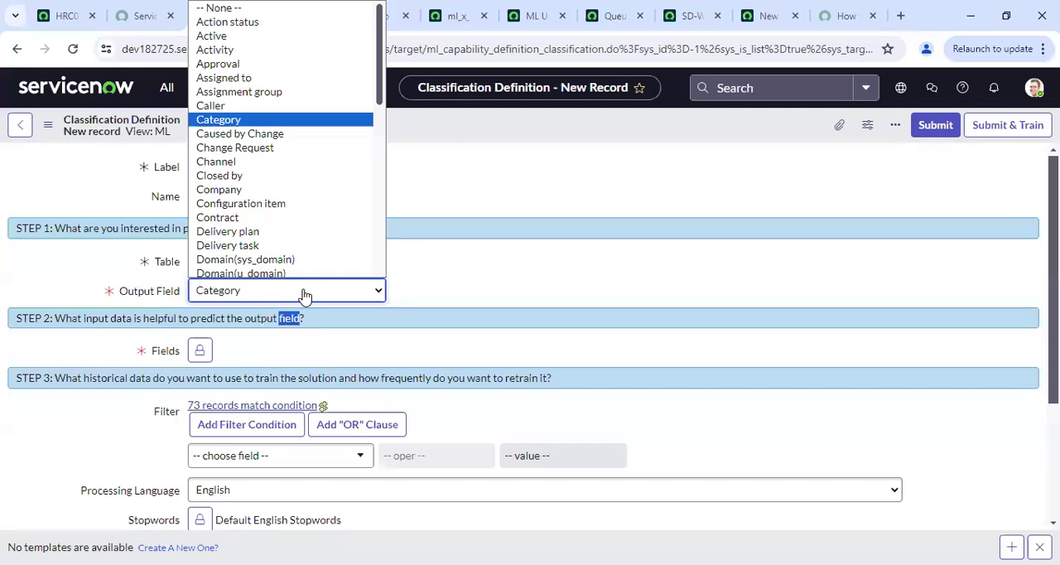
{"action": "key", "text": "Return"}
Add "Descrption of your Issue" as the definition's only input field, close the field selection and review the form
{"action": "left_click", "coordinate": [201, 351]}
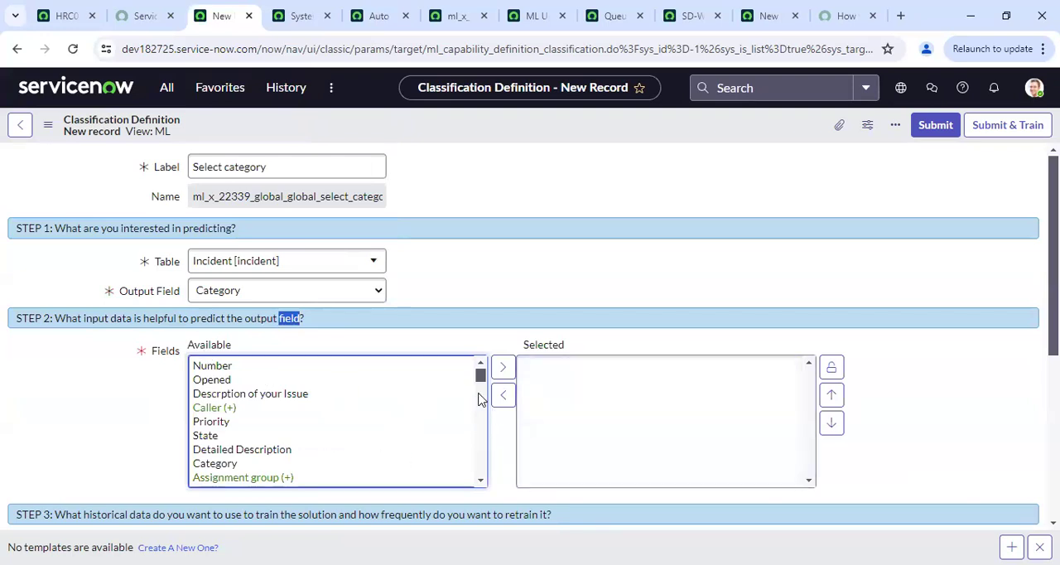
{"action": "left_click", "coordinate": [303, 398]}
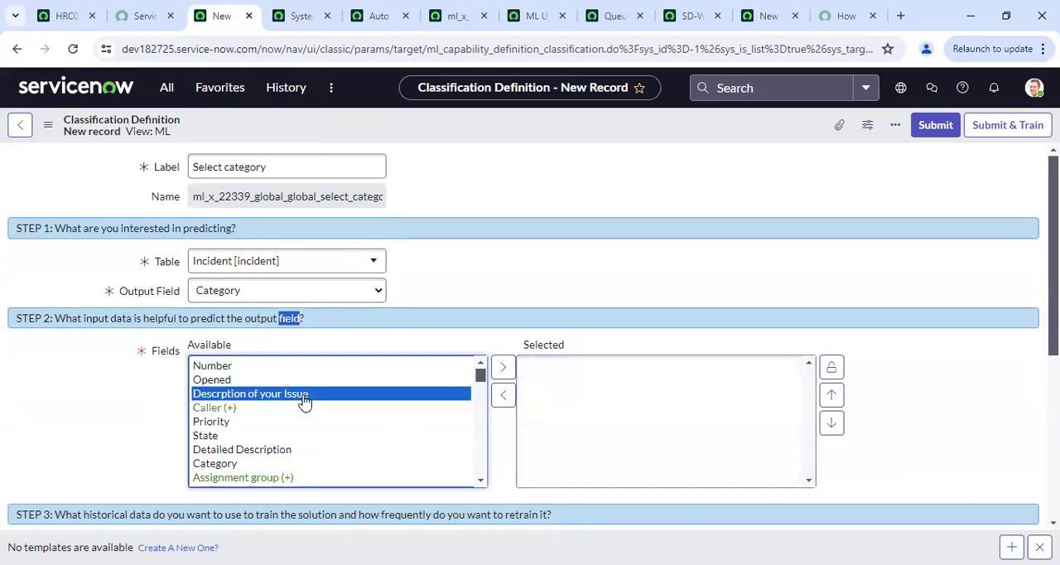
{"action": "double_click", "coordinate": [304, 401]}
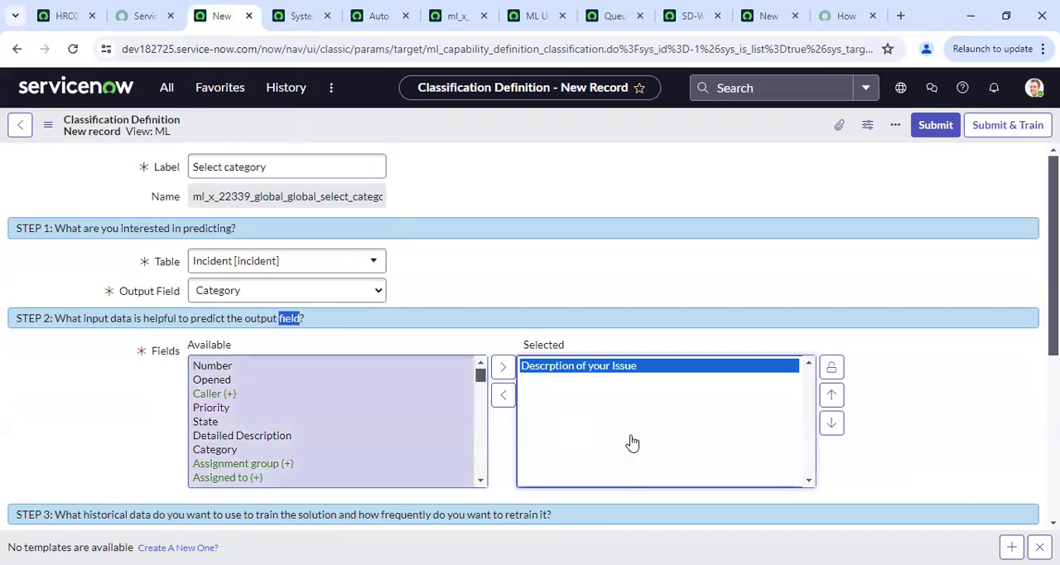
{"action": "left_click", "coordinate": [831, 368]}
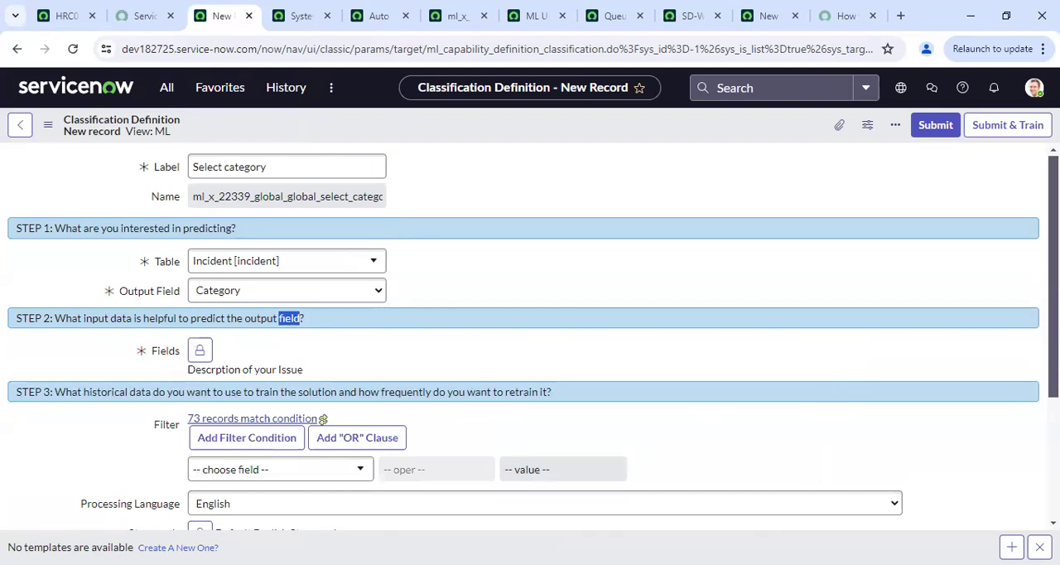
{"action": "scroll", "coordinate": [530, 340], "scroll_direction": "down", "scroll_amount": 3}
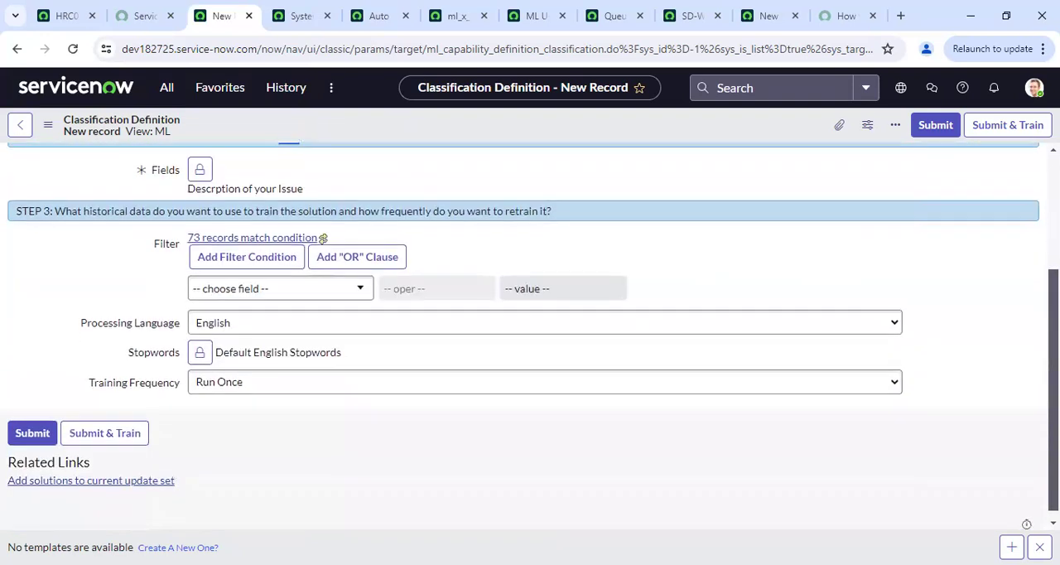
{"action": "scroll", "coordinate": [529, 340], "scroll_direction": "up", "scroll_amount": 3}
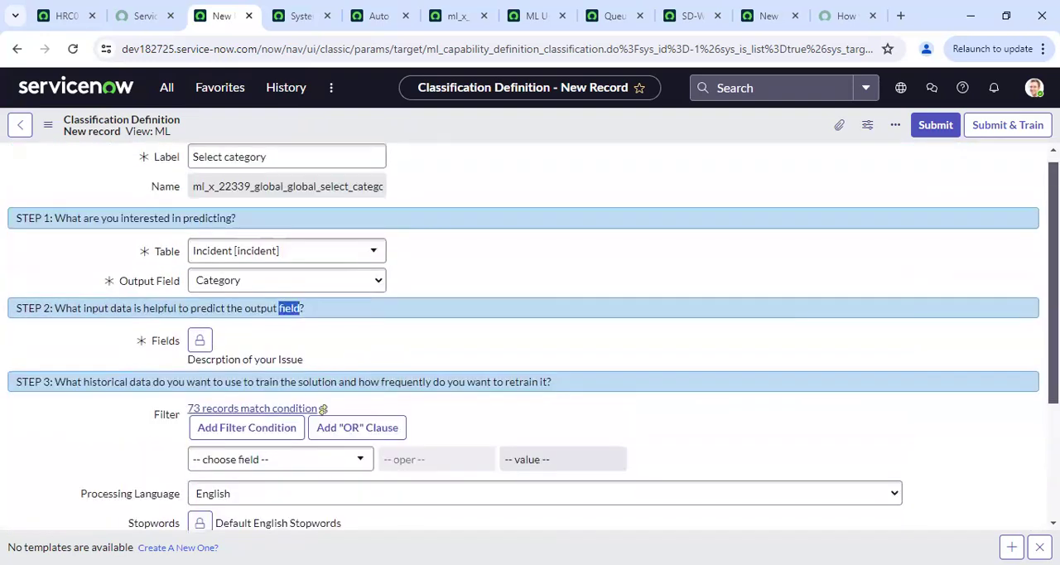
{"action": "scroll", "coordinate": [530, 340], "scroll_direction": "up", "scroll_amount": 1}
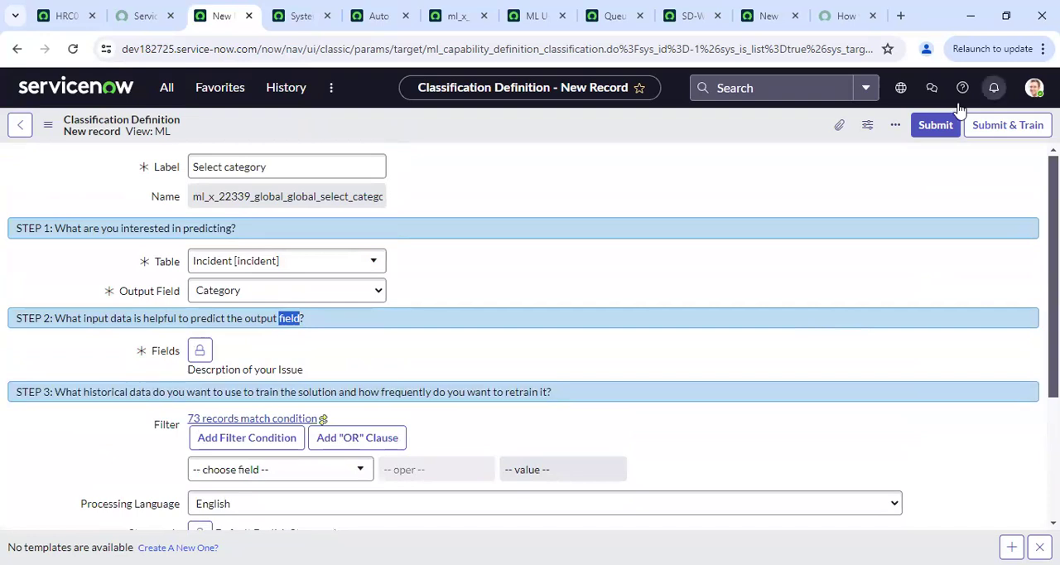
Set the system property glide.platform_ml.api.csv_min_line to 70 in the open System Properties list
{"action": "left_click", "coordinate": [322, 14]}
{"action": "double_click", "coordinate": [287, 203]}
{"action": "type", "text": "70"}
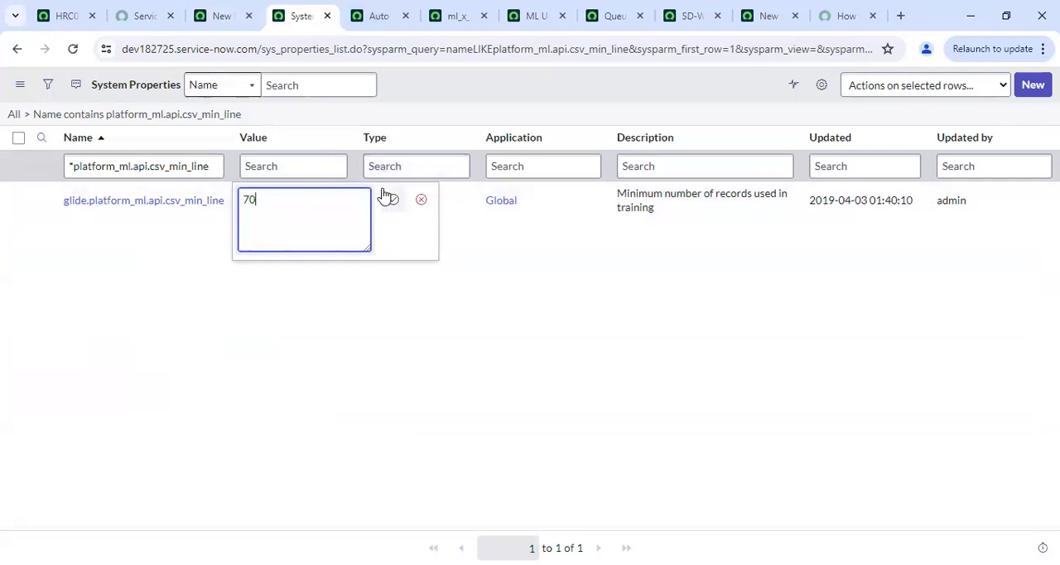
{"action": "left_click", "coordinate": [390, 198]}
Submit and train the new Select category definition, then return to the Classification Definitions list
{"action": "left_click", "coordinate": [230, 10]}
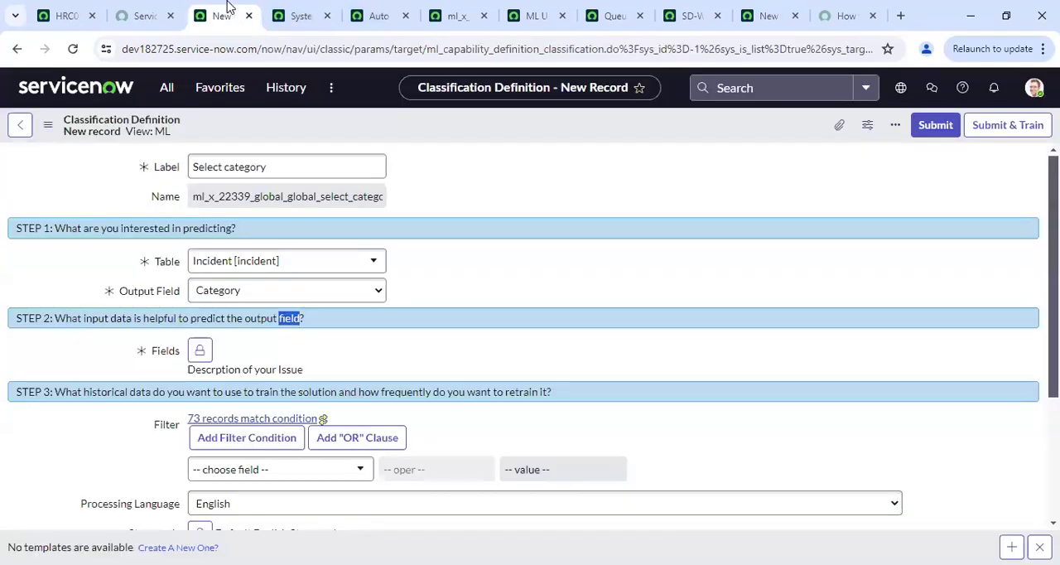
{"action": "left_click", "coordinate": [1005, 129]}
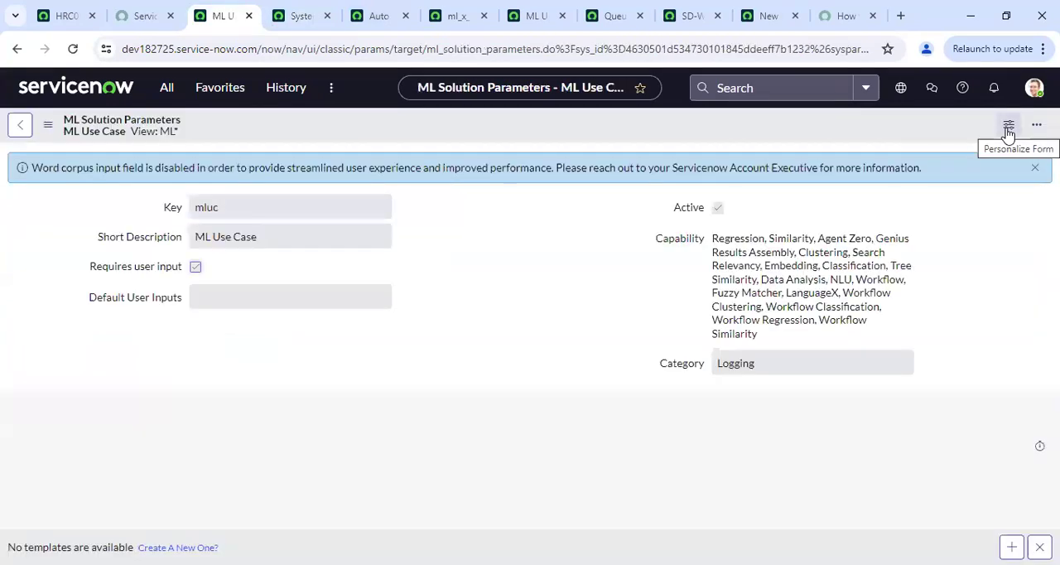
{"action": "left_click", "coordinate": [18, 55]}
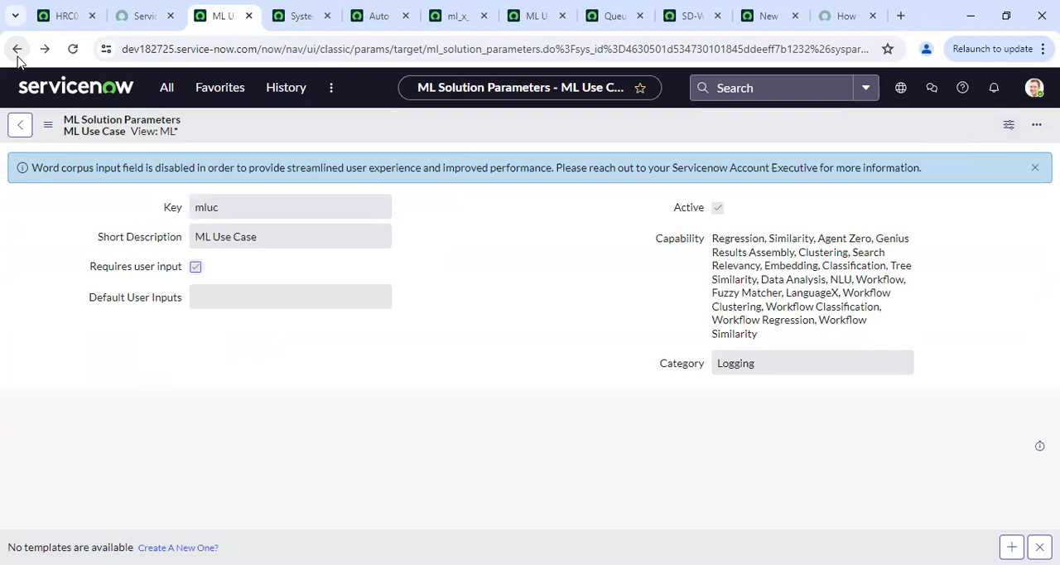
{"action": "left_click", "coordinate": [18, 52]}
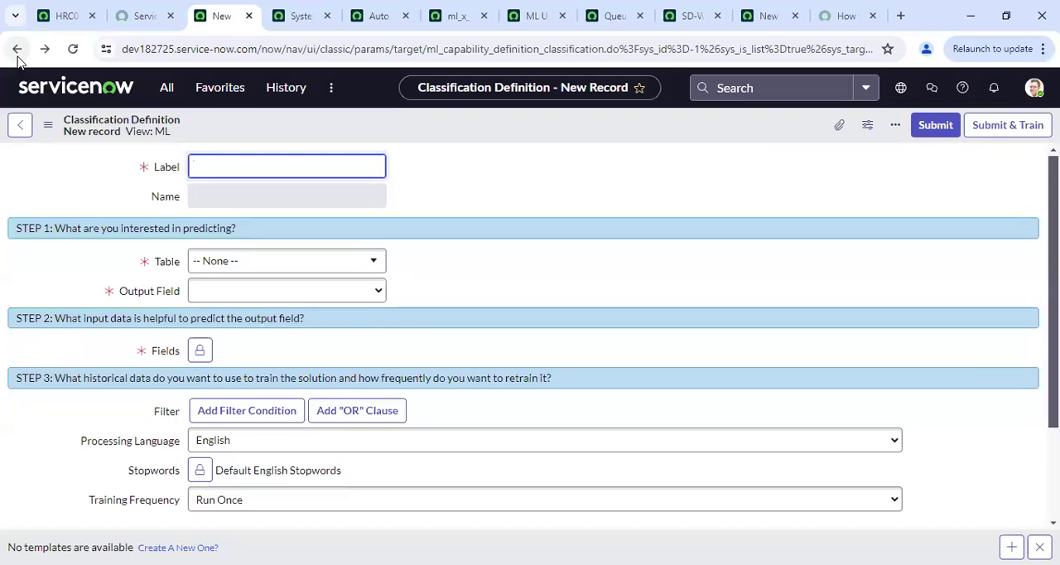
{"action": "left_click", "coordinate": [17, 49]}
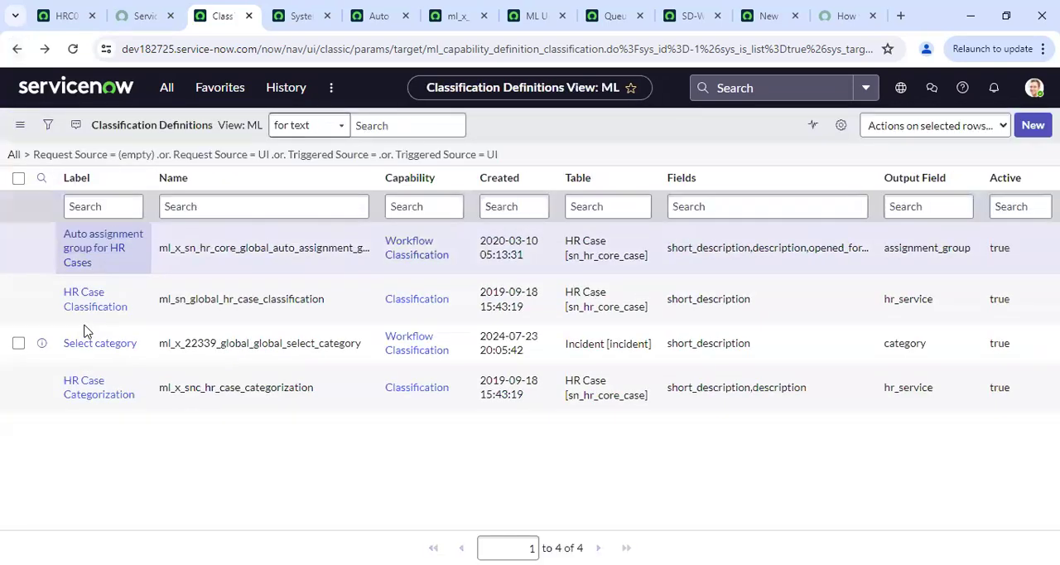
Open the Select category definition and check the state of its ML solution
{"action": "left_click", "coordinate": [97, 348]}
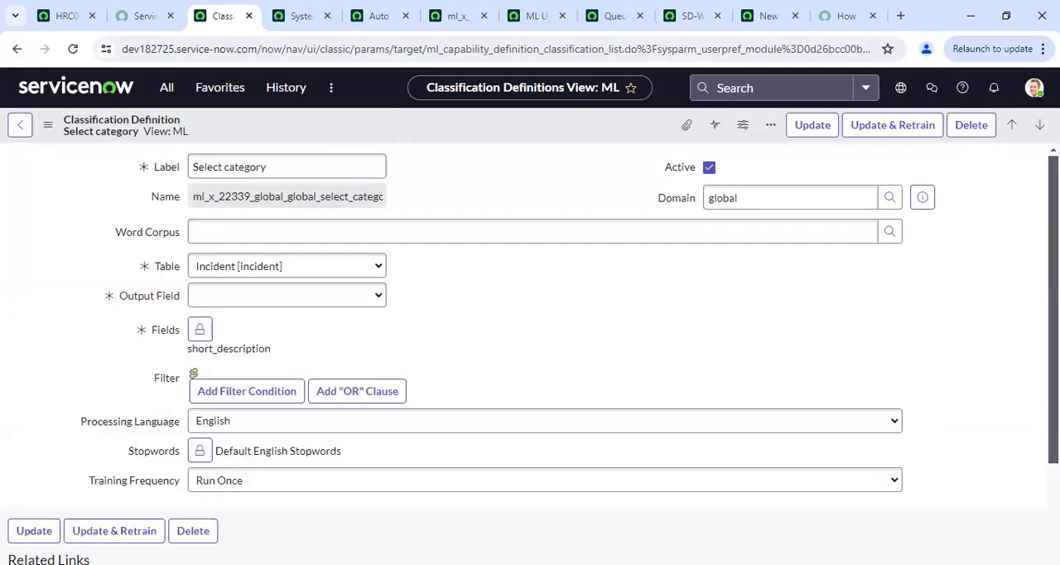
{"action": "scroll", "coordinate": [239, 468], "scroll_direction": "down", "scroll_amount": 5}
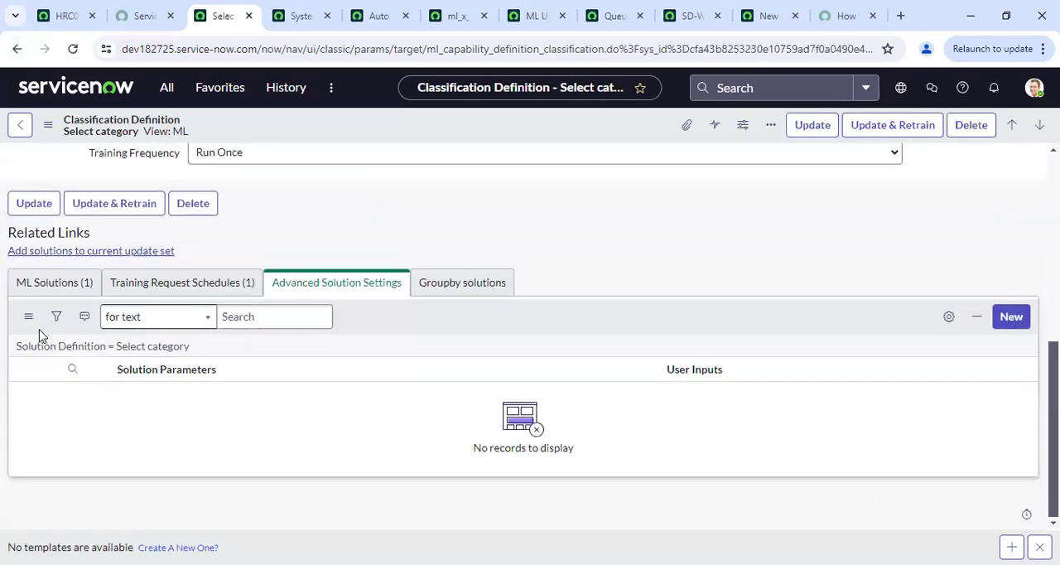
{"action": "left_click", "coordinate": [47, 282]}
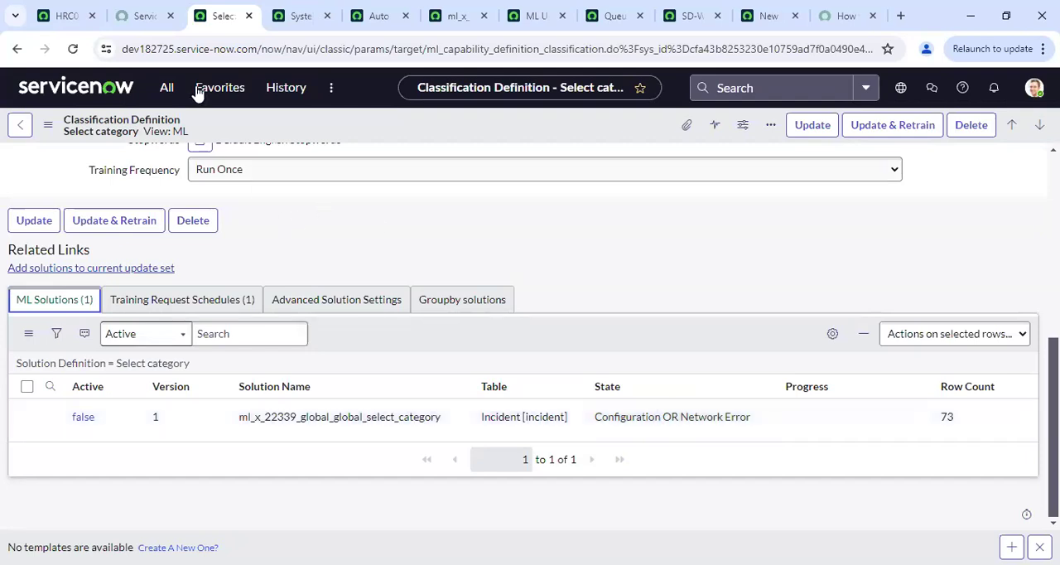
Leave the definition, filter the application navigator for "predict" and open the Similarity solution definitions
{"action": "left_click", "coordinate": [20, 129]}
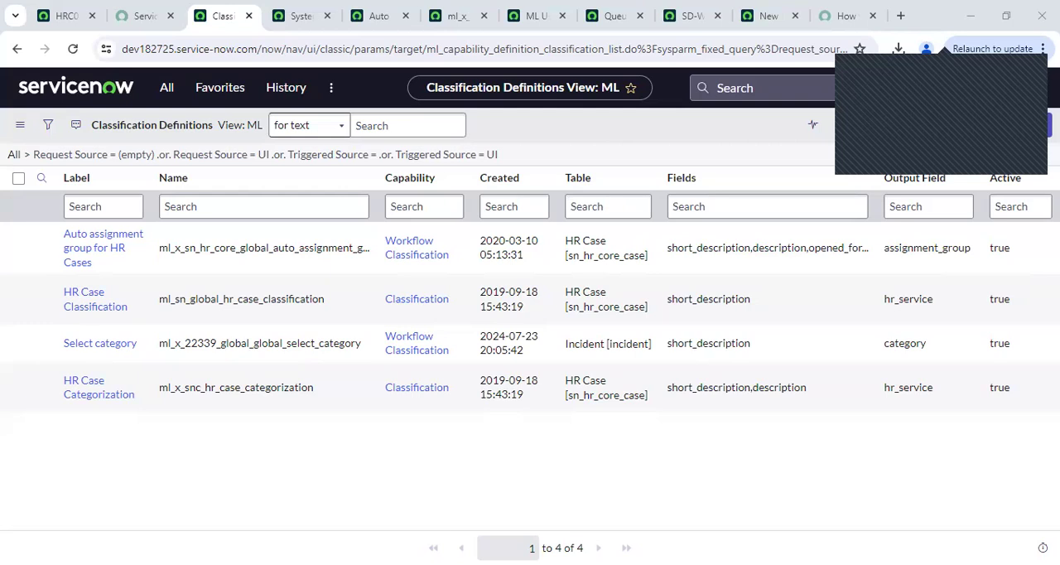
{"action": "left_click", "coordinate": [159, 93]}
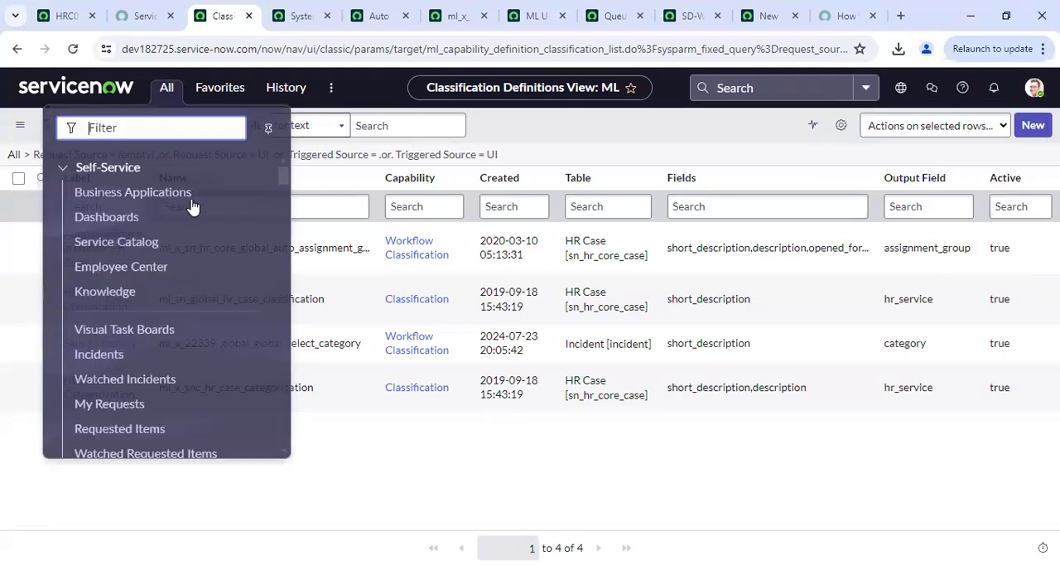
{"action": "type", "text": "pr"}
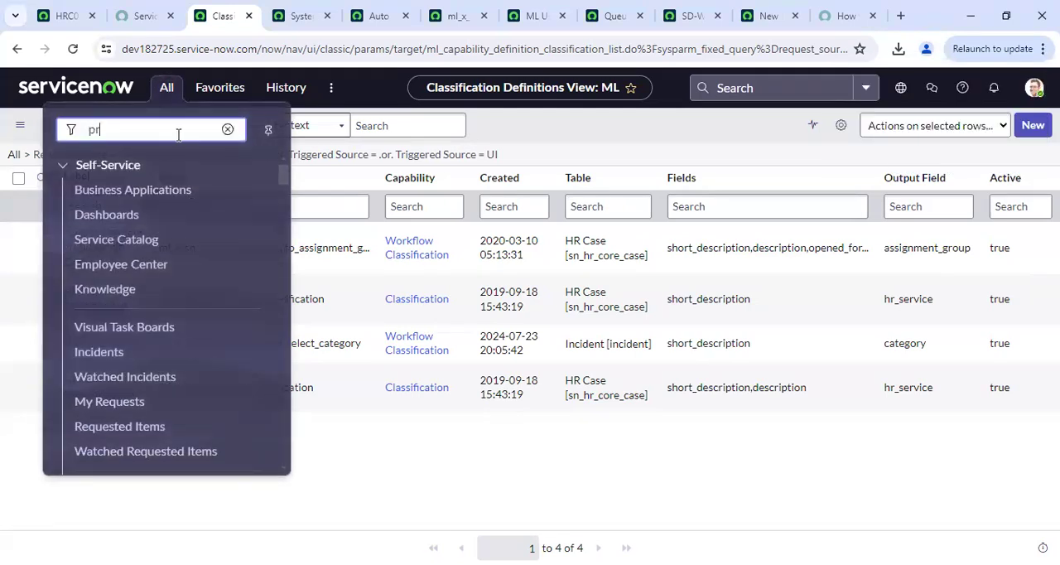
{"action": "type", "text": "edict"}
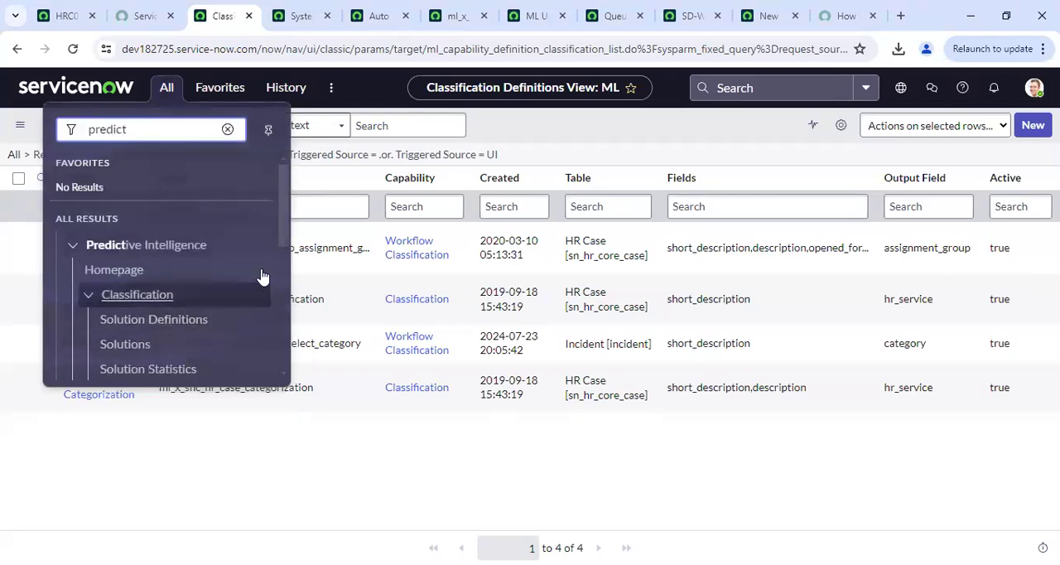
{"action": "left_click_drag", "start_coordinate": [284, 238], "coordinate": [283, 309]}
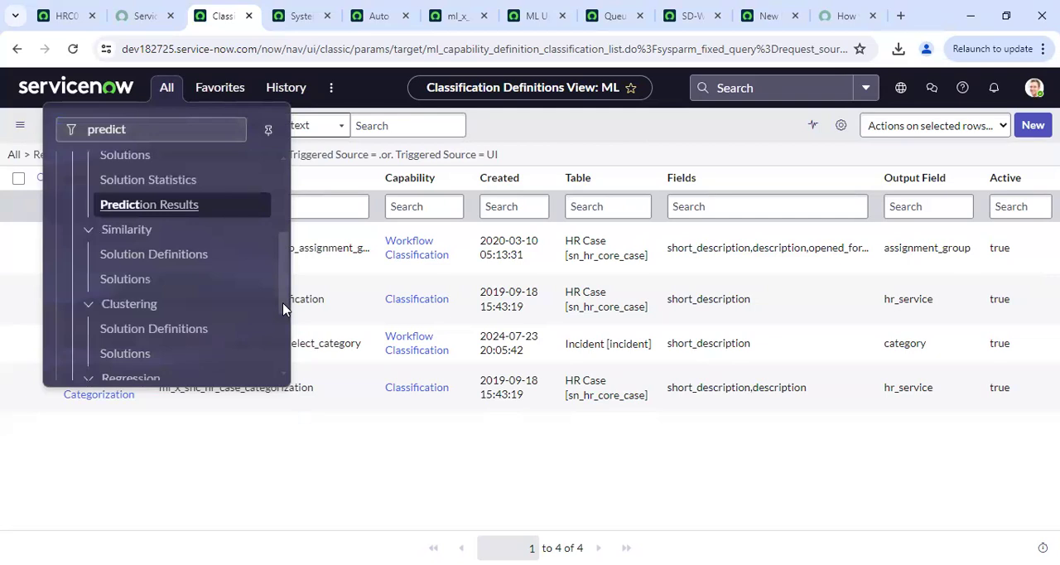
{"action": "left_click", "coordinate": [135, 258]}
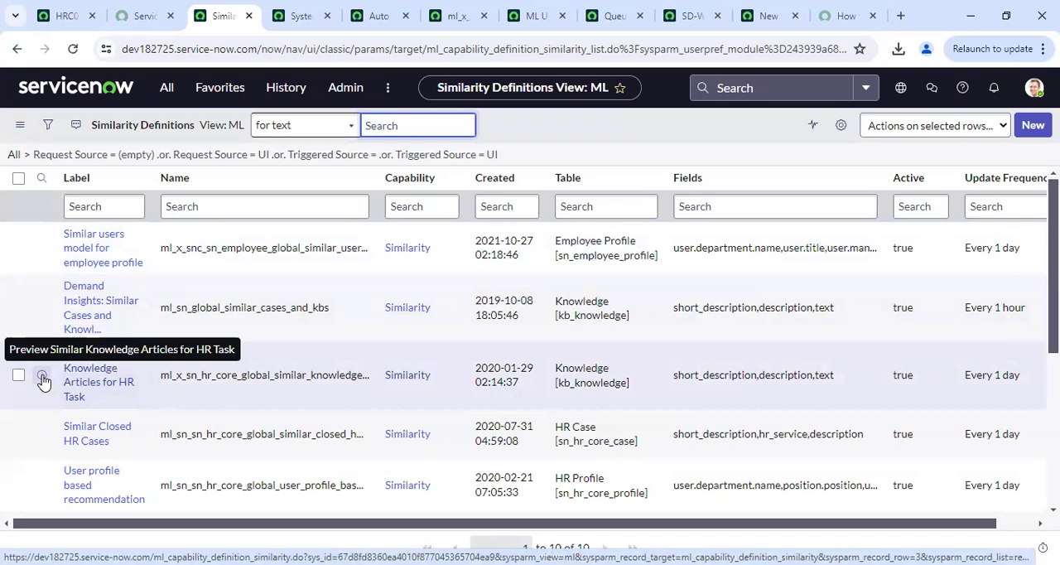
Open the Similar Knowledge Articles for HR Task definition, review its settings and make it editable in the Human Resources: Core application
{"action": "left_click", "coordinate": [79, 378]}
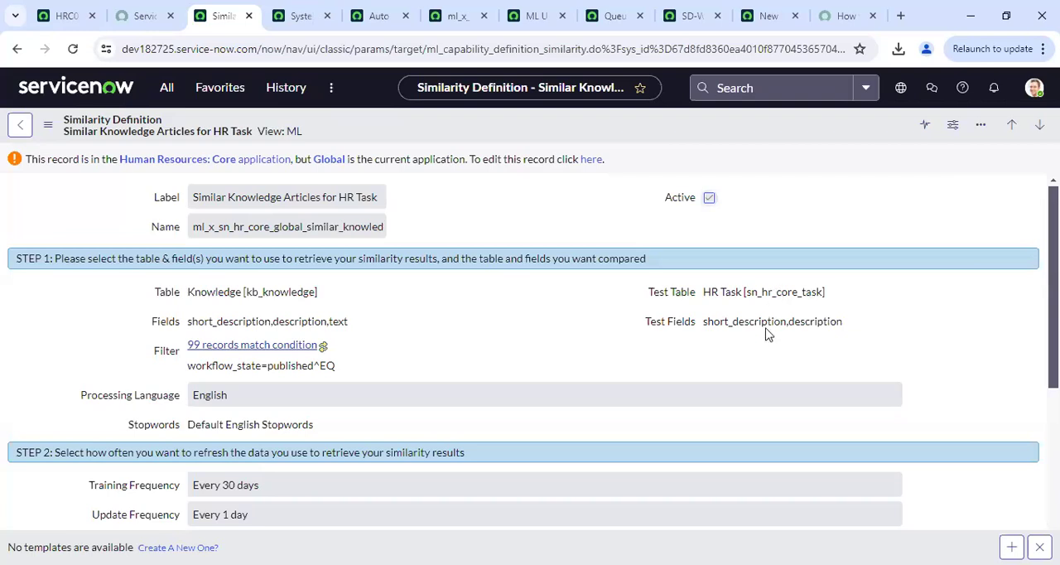
{"action": "scroll", "coordinate": [530, 351], "scroll_direction": "down", "scroll_amount": 4}
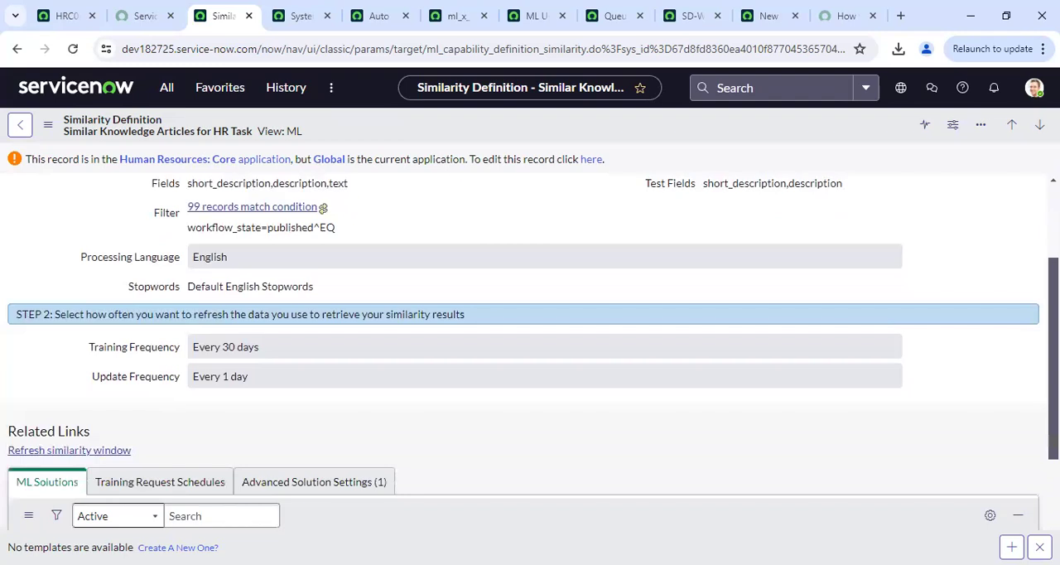
{"action": "scroll", "coordinate": [529, 352], "scroll_direction": "up", "scroll_amount": 4}
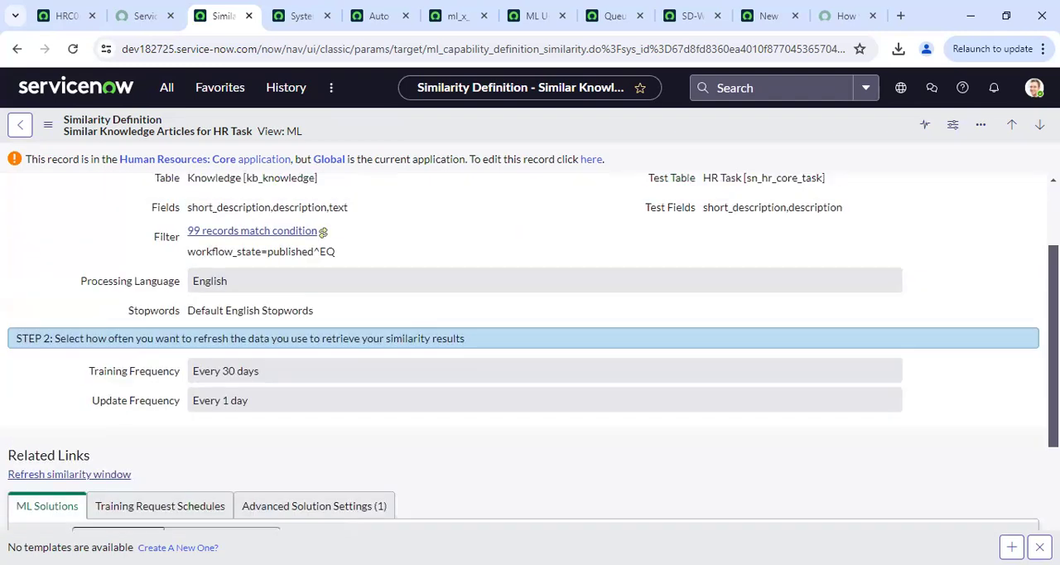
{"action": "left_click", "coordinate": [593, 163]}
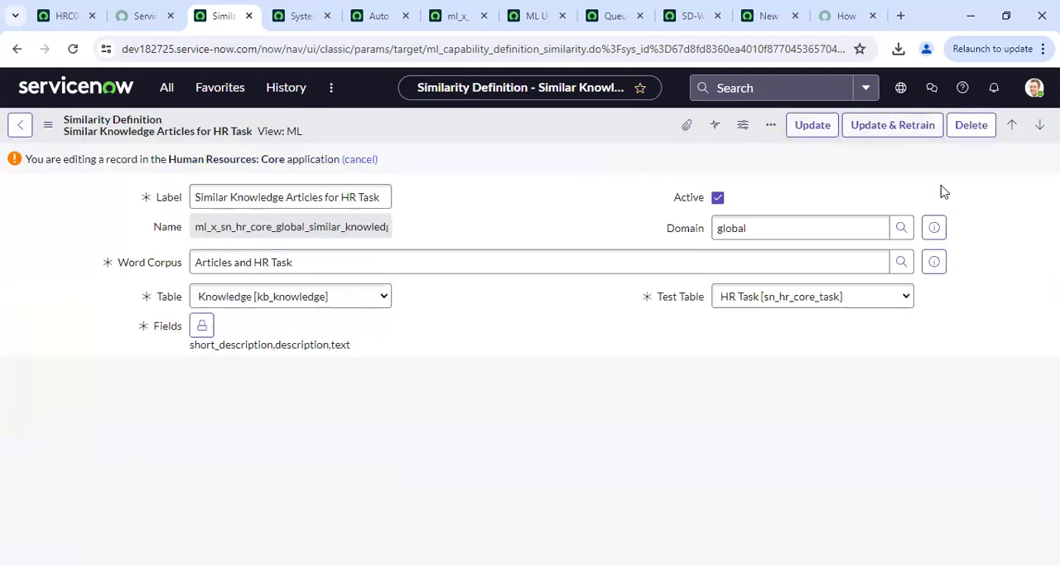
Update and retrain the Similar Knowledge Articles for HR Task definition, and reopen its record at the ML solutions
{"action": "left_click", "coordinate": [901, 135]}
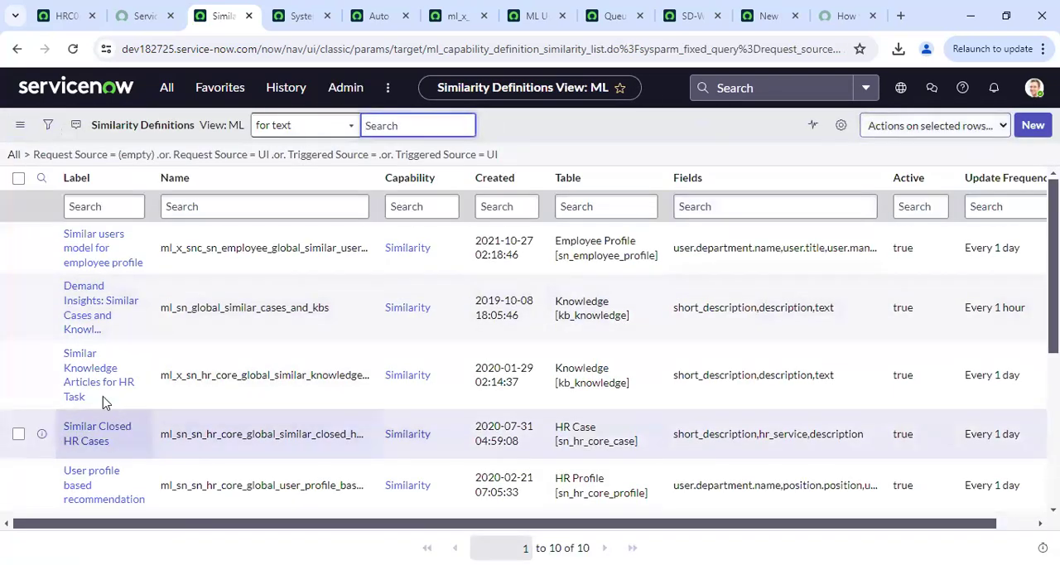
{"action": "left_click", "coordinate": [87, 377]}
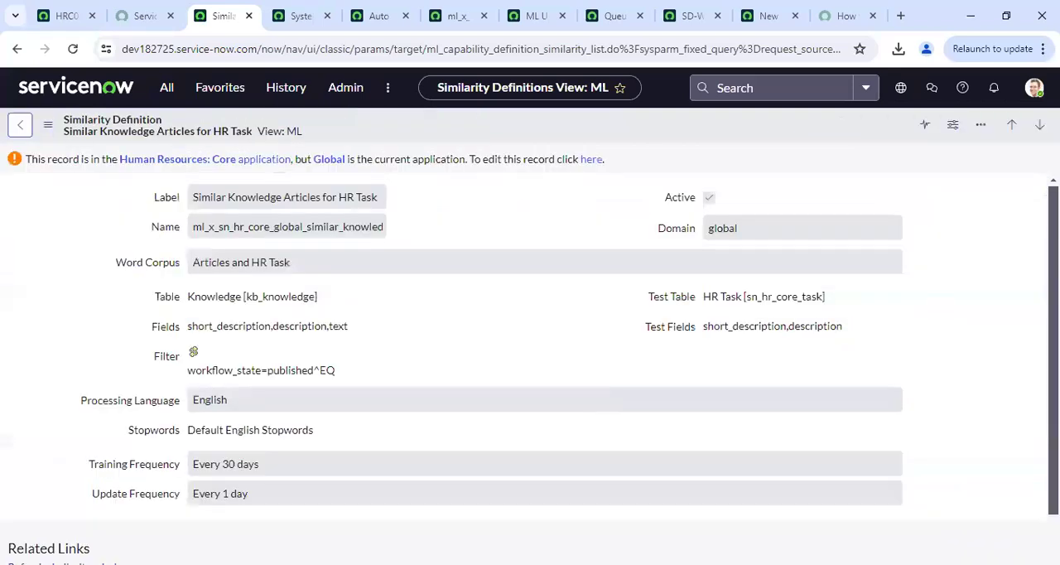
{"action": "scroll", "coordinate": [527, 351], "scroll_direction": "down", "scroll_amount": 4}
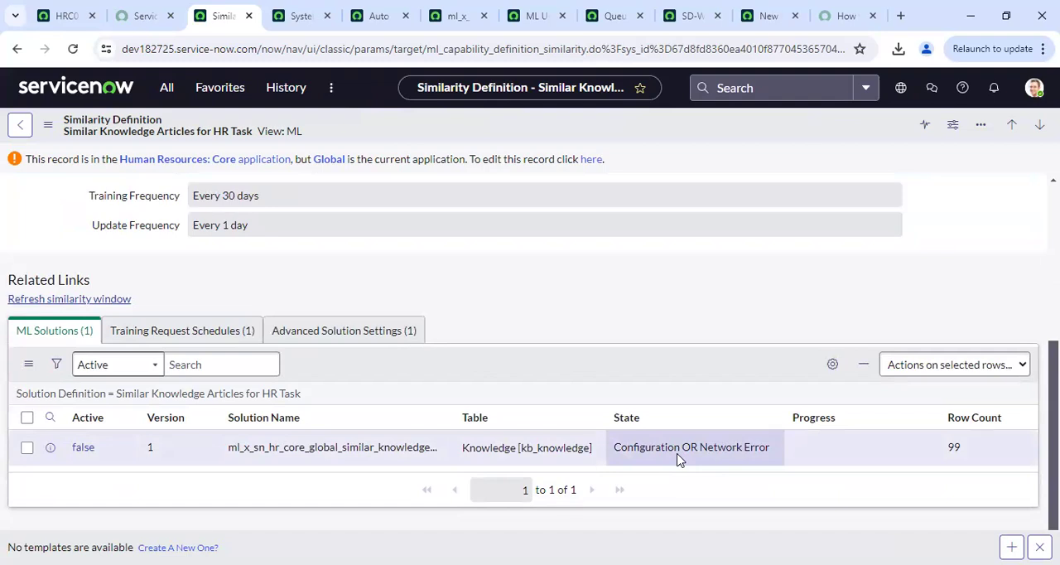
Open the definition's ML solution in a separate tab, refresh it to check its state, and return to the definition
{"action": "right_click", "coordinate": [55, 457]}
{"action": "left_click", "coordinate": [137, 306]}
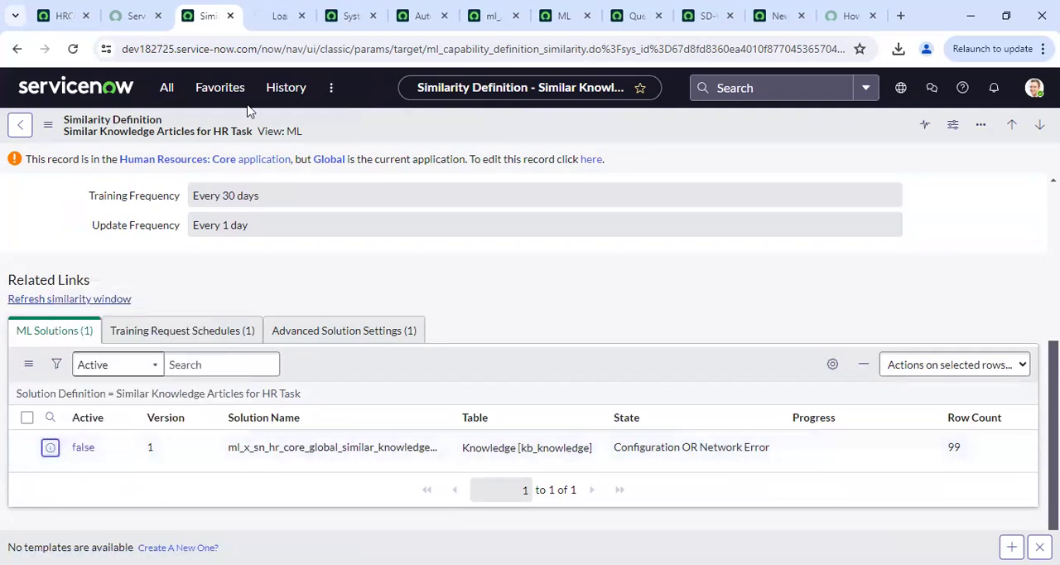
{"action": "key", "text": "ctrl+Tab"}
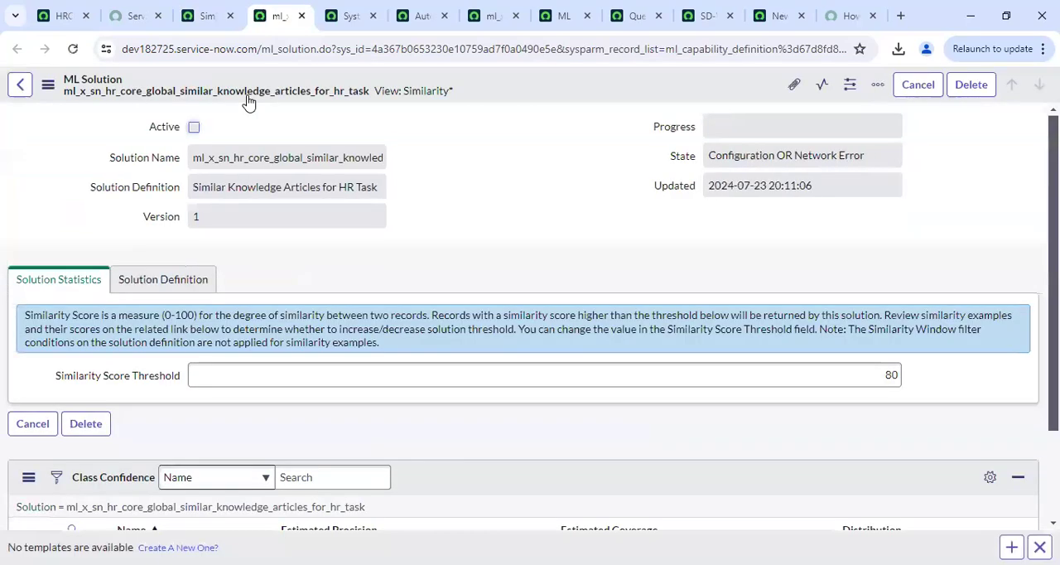
{"action": "left_click", "coordinate": [72, 51]}
{"action": "left_click", "coordinate": [206, 15]}
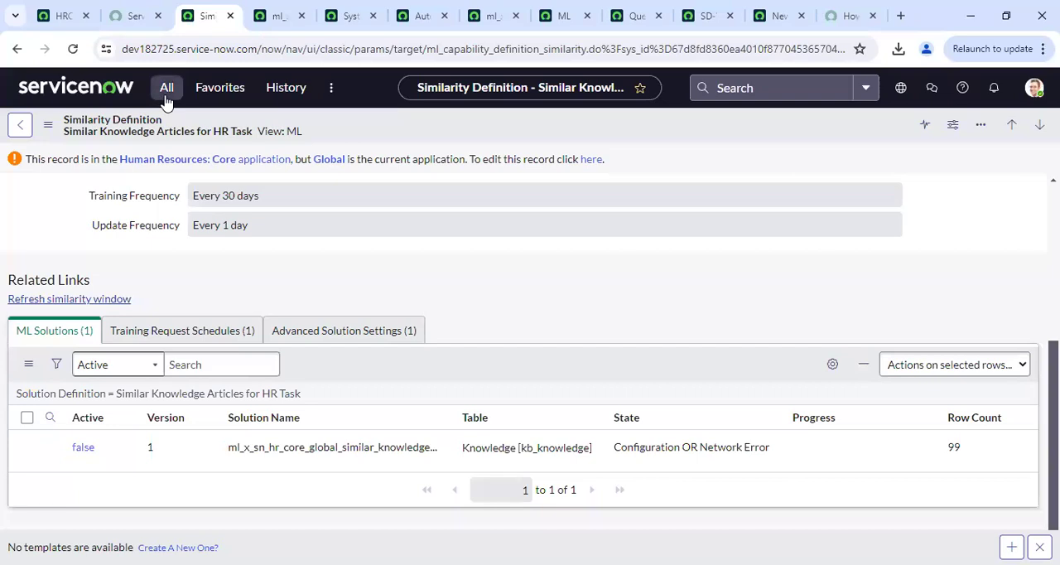
Filter the application navigator for "Advanced w" and open the Advanced Work Assignment home page in a new tab
{"action": "left_click", "coordinate": [166, 89]}
{"action": "left_click", "coordinate": [227, 126]}
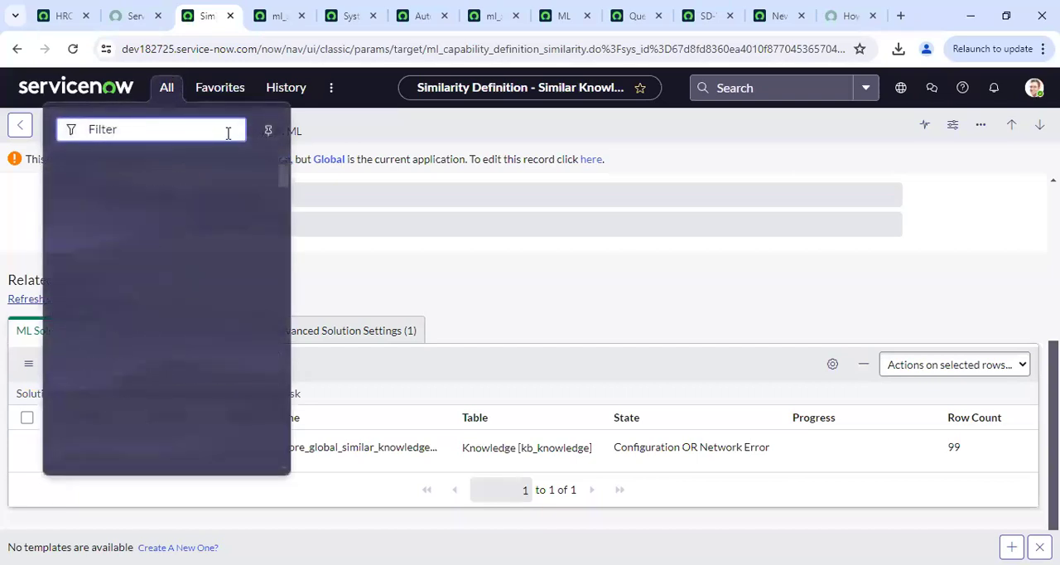
{"action": "type", "text": "Ad"}
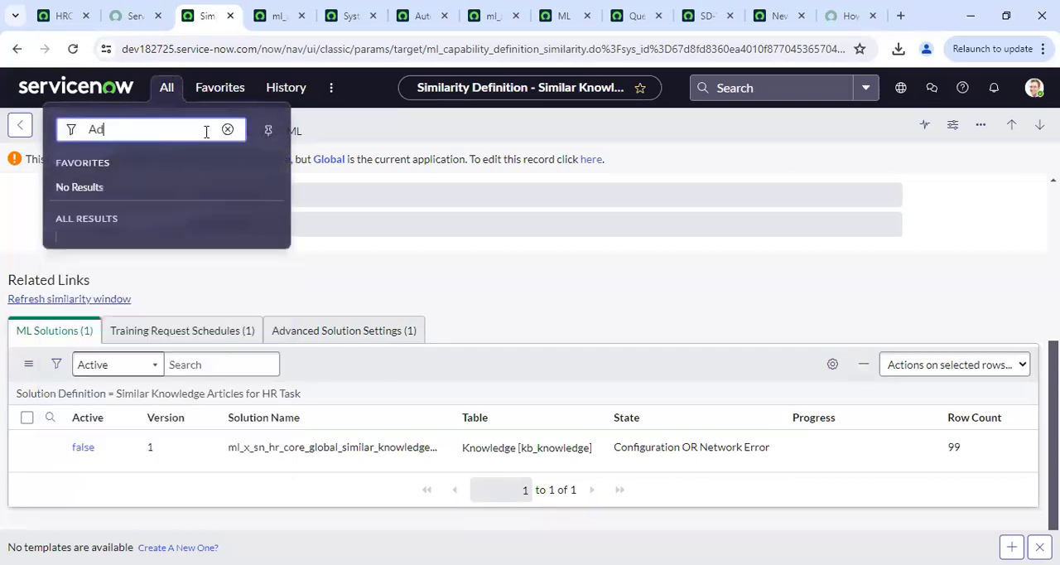
{"action": "type", "text": "vanced w"}
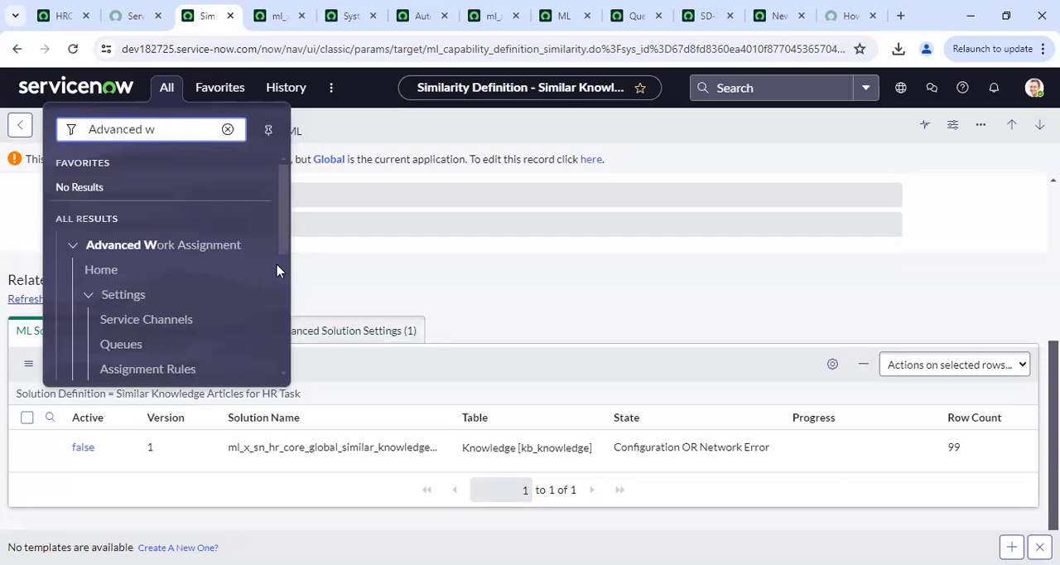
{"action": "left_click_drag", "start_coordinate": [286, 249], "coordinate": [273, 231]}
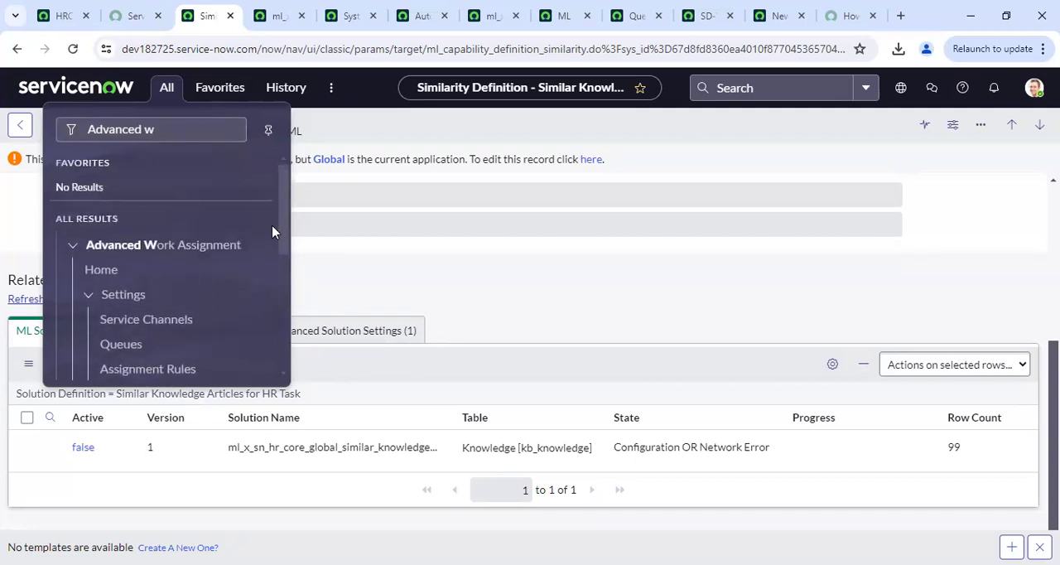
{"action": "right_click", "coordinate": [102, 267]}
{"action": "left_click", "coordinate": [145, 279]}
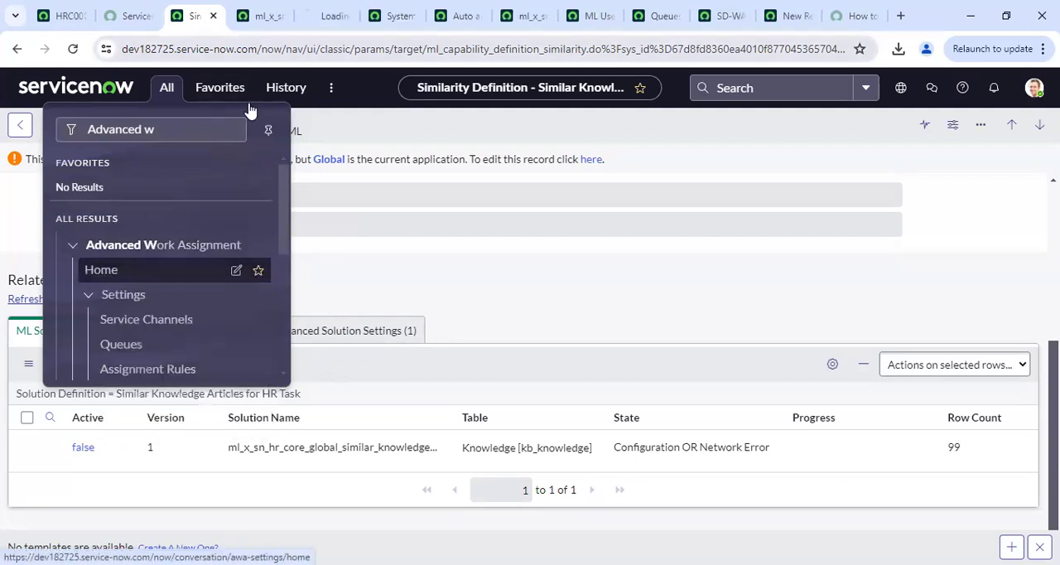
{"action": "left_click", "coordinate": [325, 17]}
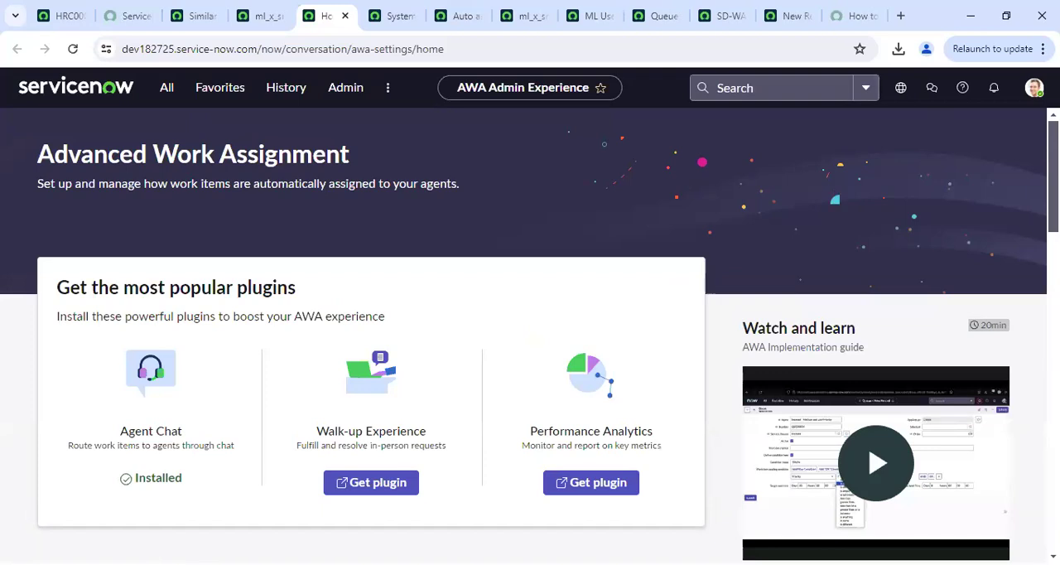
Review the Advanced Work Assignment home page, get its Performance Analytics plugin and activate the Performance Analytics - Content Pack - Advanced Work Assignment
{"action": "scroll", "coordinate": [530, 331], "scroll_direction": "down", "scroll_amount": 7}
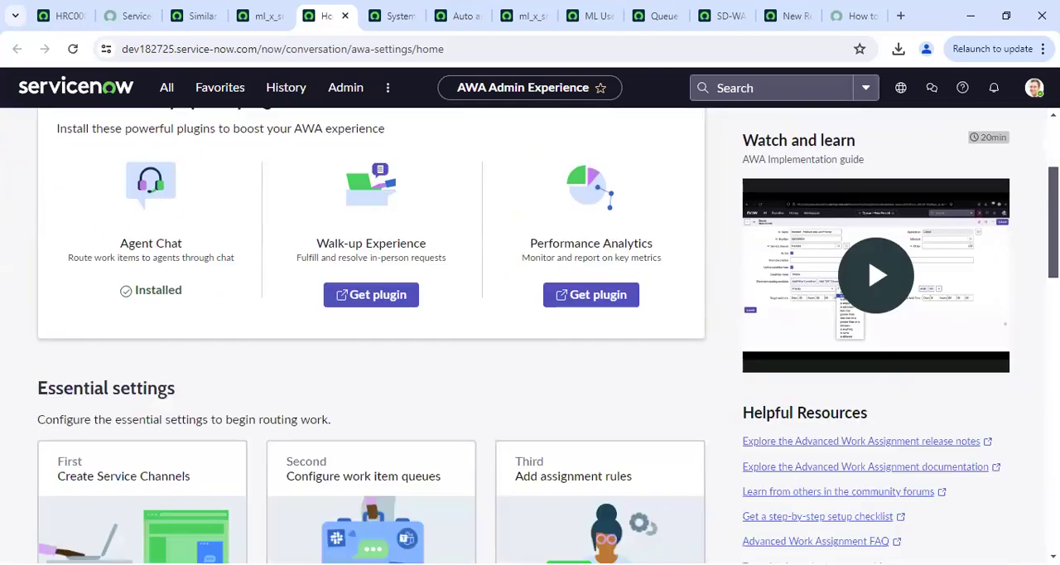
{"action": "scroll", "coordinate": [530, 331], "scroll_direction": "down", "scroll_amount": 8}
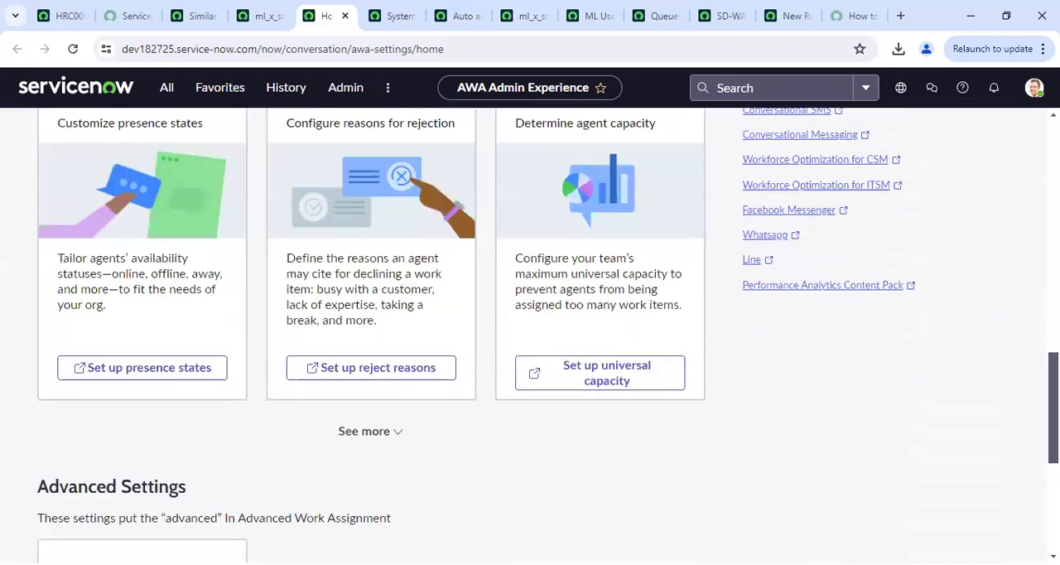
{"action": "left_click_drag", "start_coordinate": [1052, 518], "coordinate": [1022, 265]}
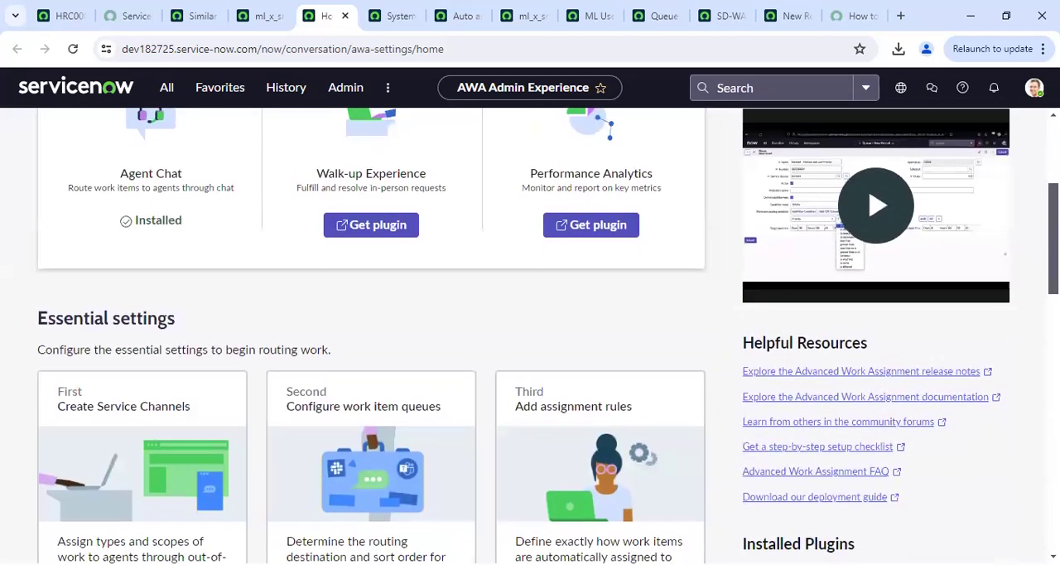
{"action": "left_click", "coordinate": [577, 226]}
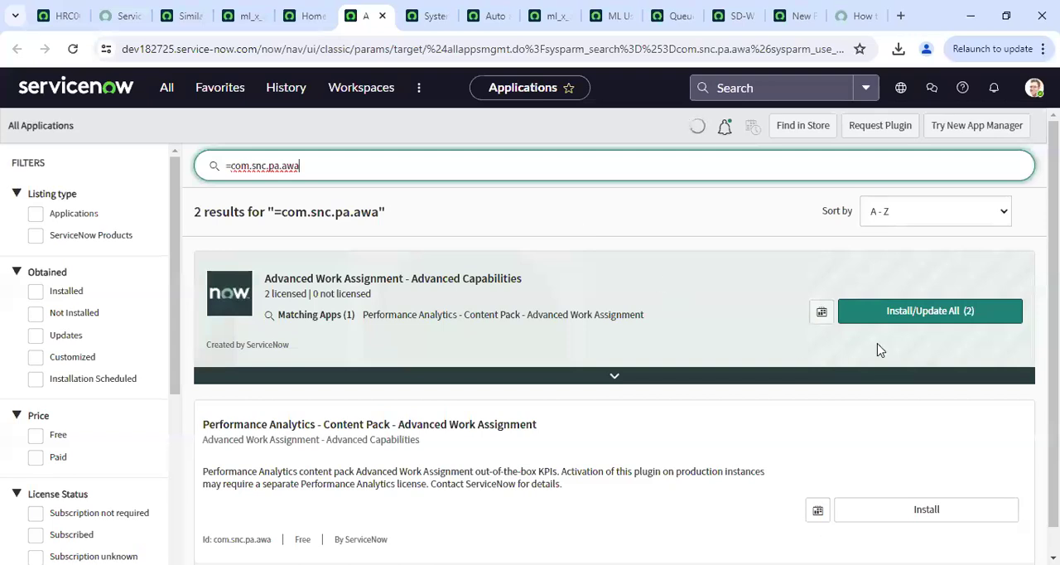
{"action": "left_click", "coordinate": [903, 503]}
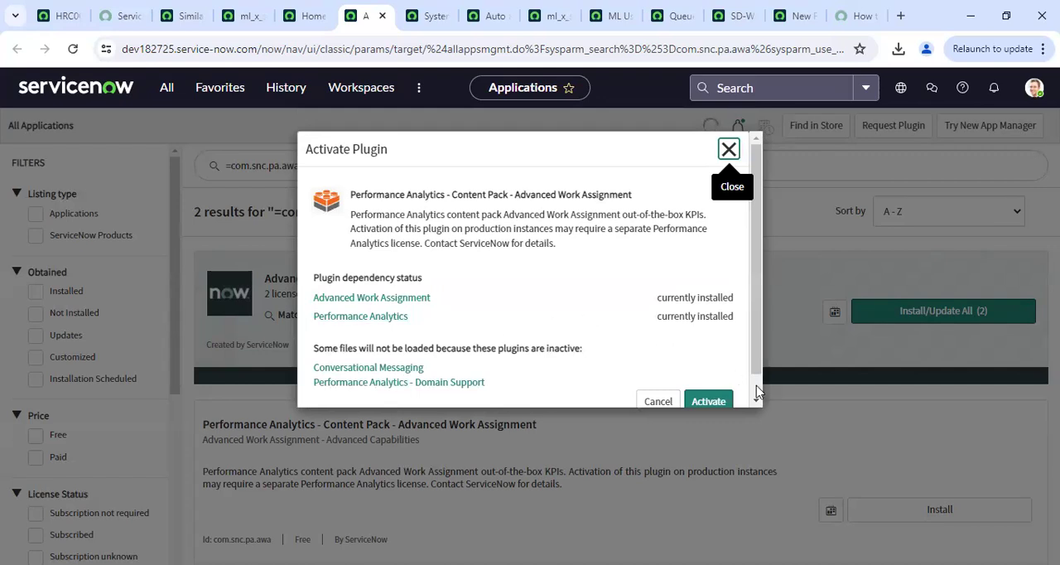
{"action": "scroll", "coordinate": [751, 390], "scroll_direction": "down", "scroll_amount": 2}
{"action": "left_click", "coordinate": [700, 378]}
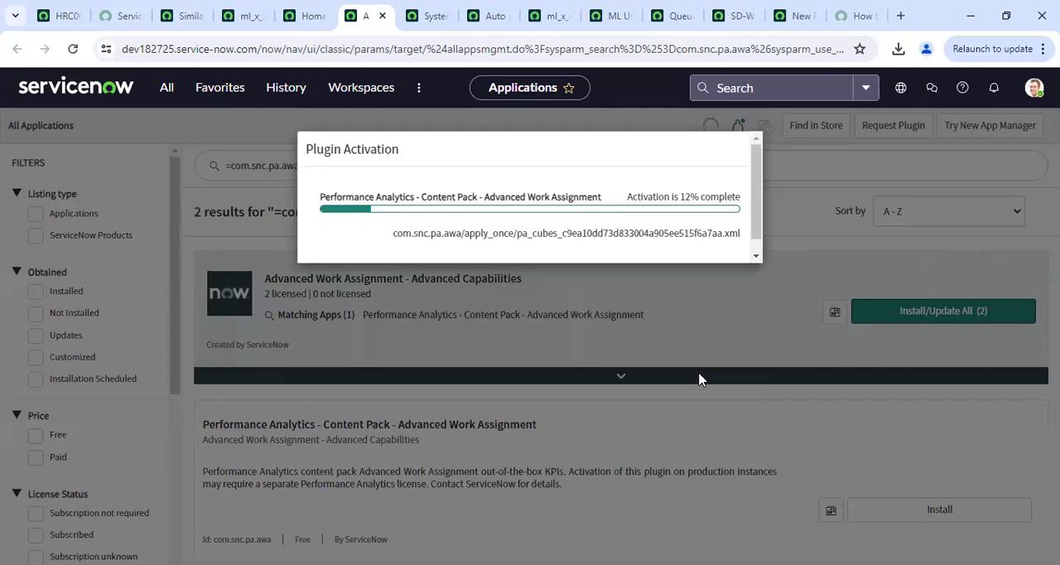
Return to the similarity definition tab and open the Advanced Work Assignment Agent Affinity Rules list
{"action": "left_click", "coordinate": [308, 17]}
{"action": "left_click", "coordinate": [205, 6]}
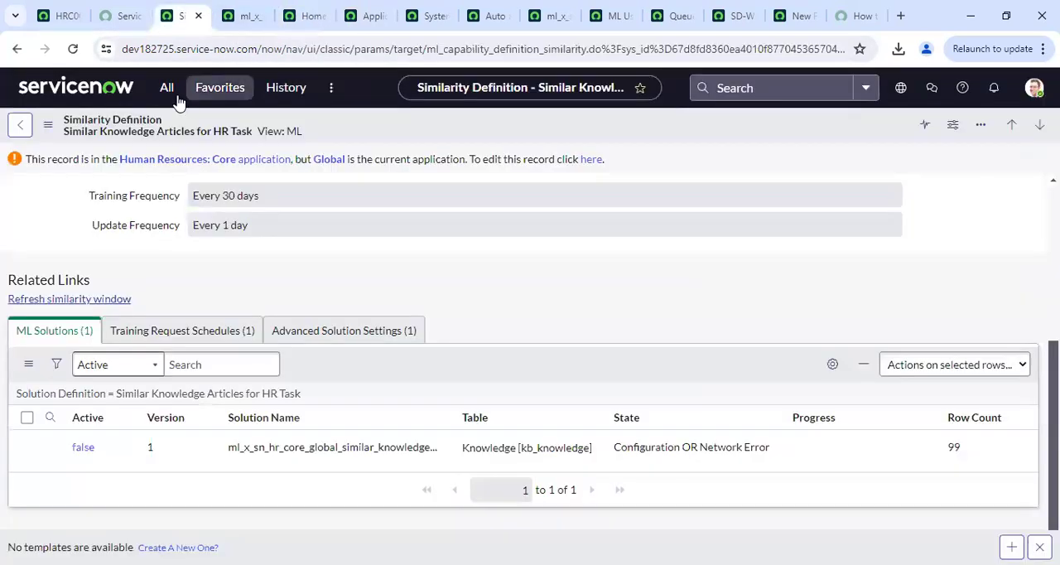
{"action": "left_click", "coordinate": [165, 89]}
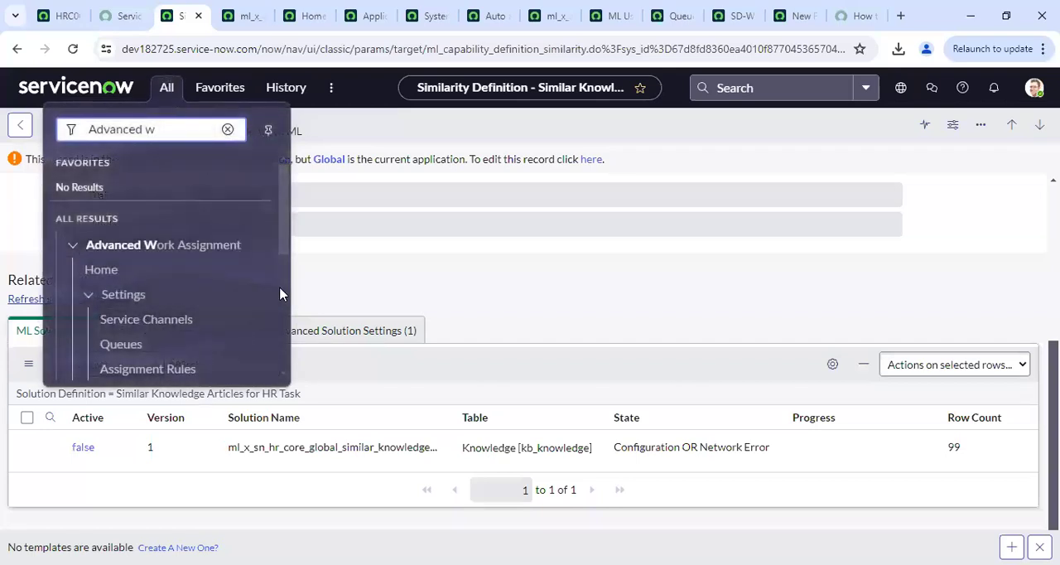
{"action": "scroll", "coordinate": [285, 271], "scroll_direction": "down", "scroll_amount": 5}
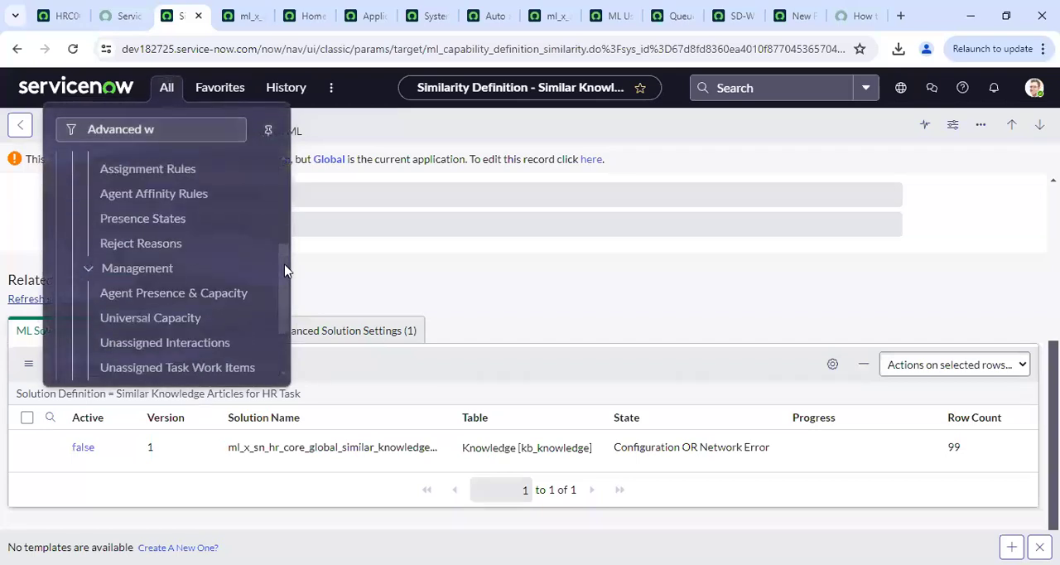
{"action": "left_click", "coordinate": [156, 195]}
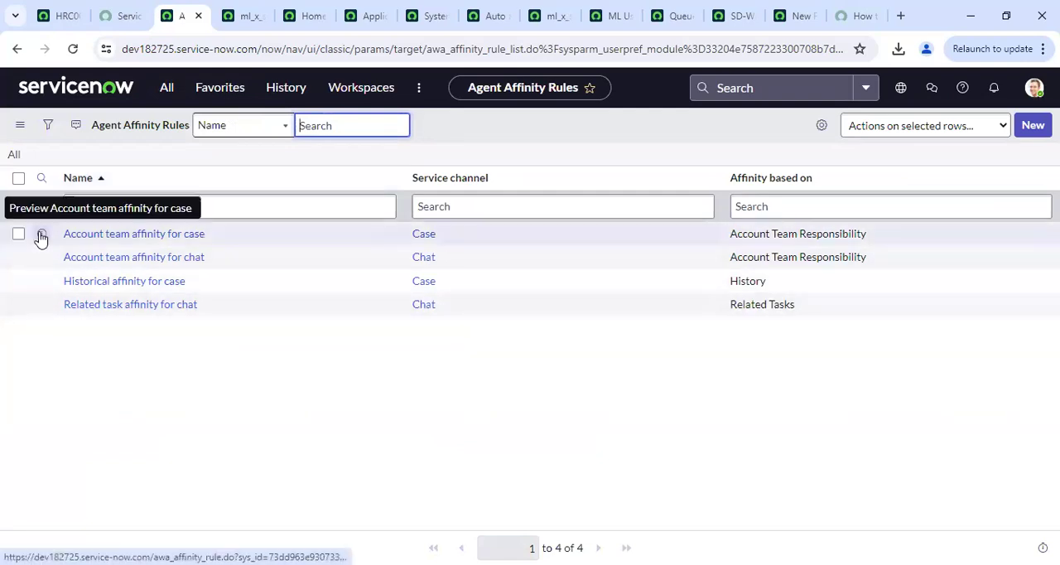
Open the Account team affinity for case and Historical affinity for case rules in separate tabs and compare their settings
{"action": "right_click", "coordinate": [41, 236]}
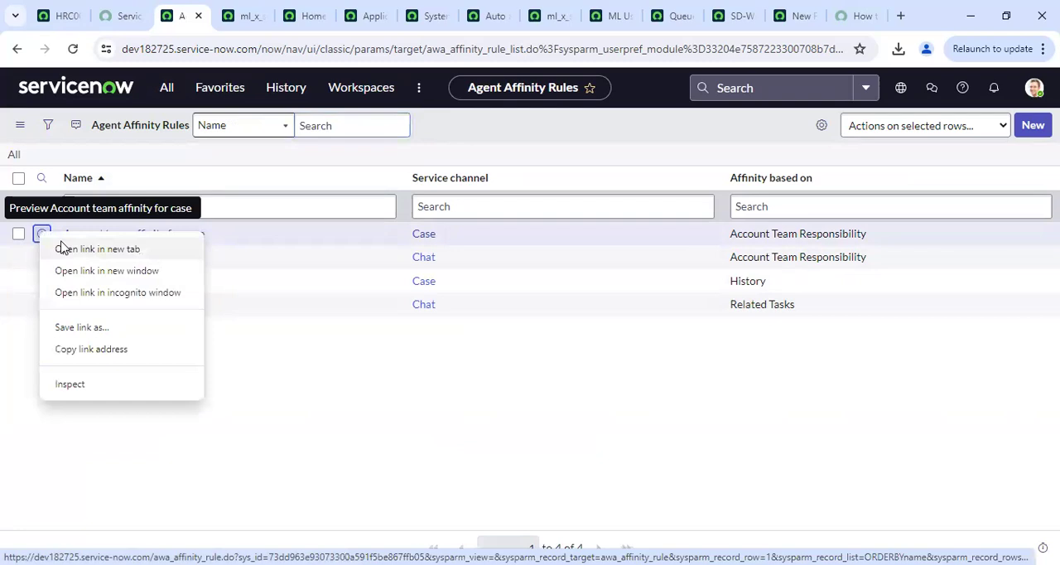
{"action": "left_click", "coordinate": [59, 247]}
{"action": "right_click", "coordinate": [40, 281]}
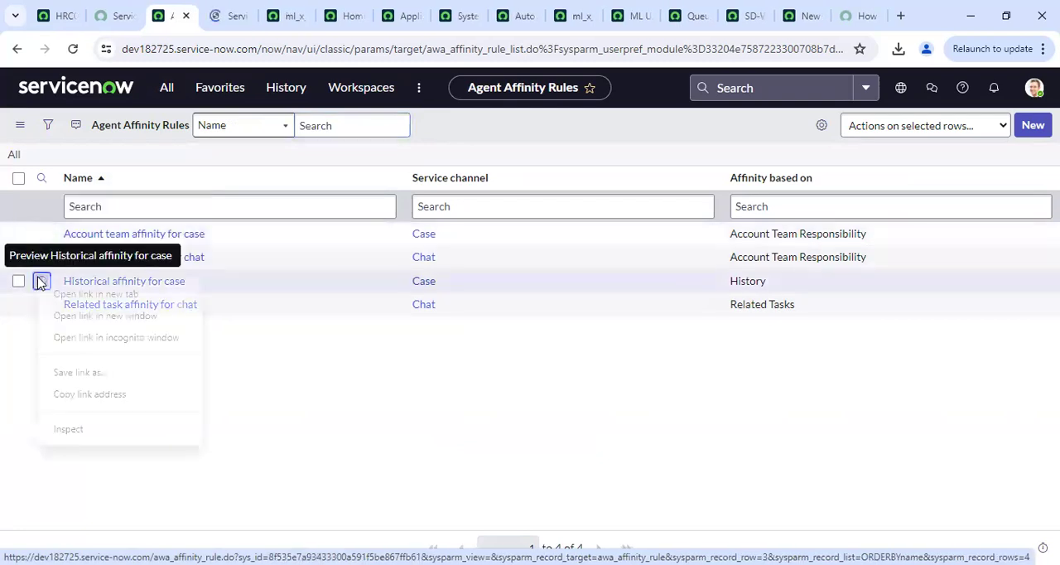
{"action": "left_click", "coordinate": [67, 295]}
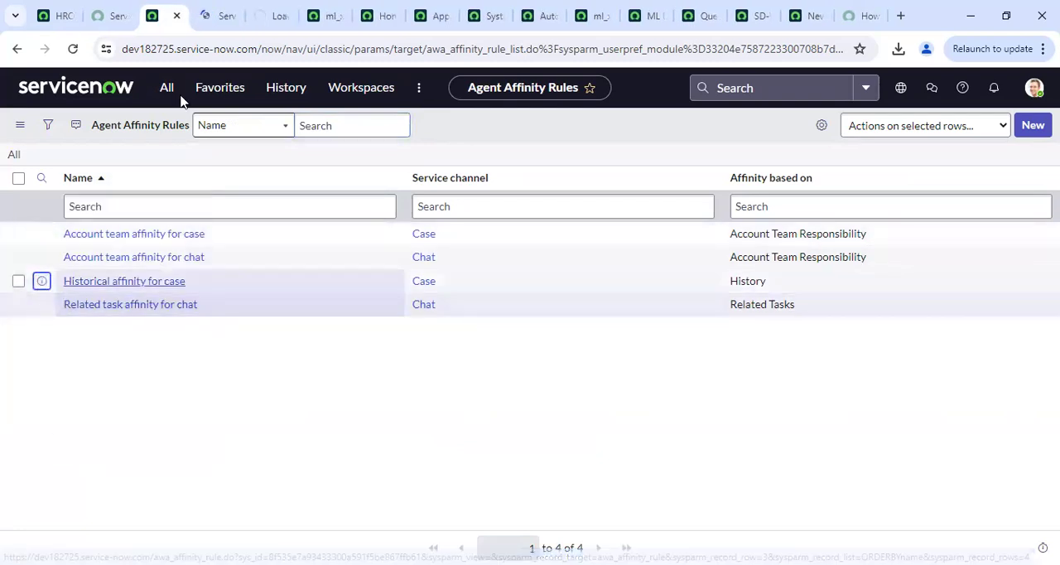
{"action": "left_click", "coordinate": [229, 12]}
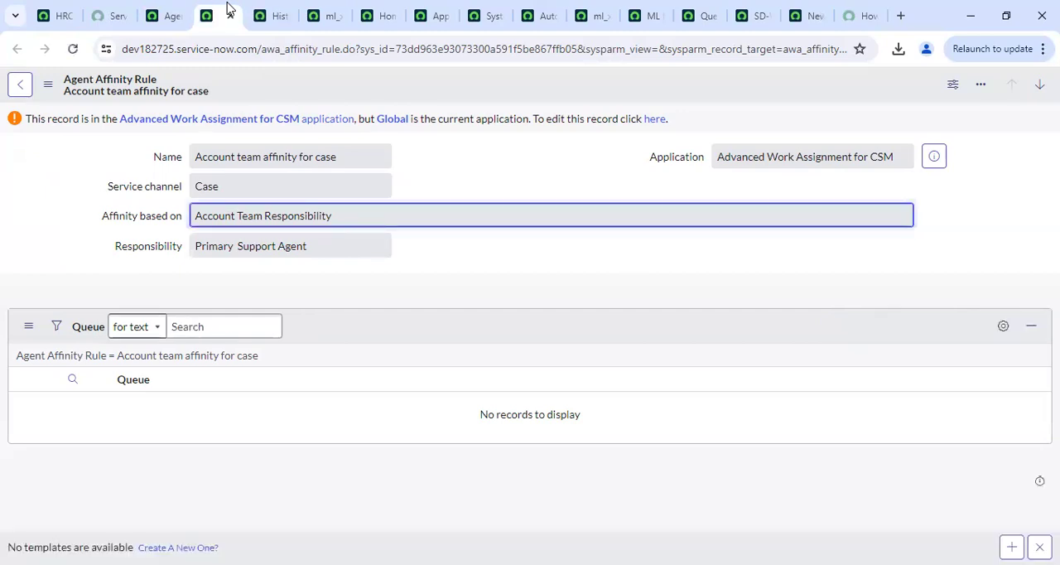
{"action": "left_click", "coordinate": [266, 8]}
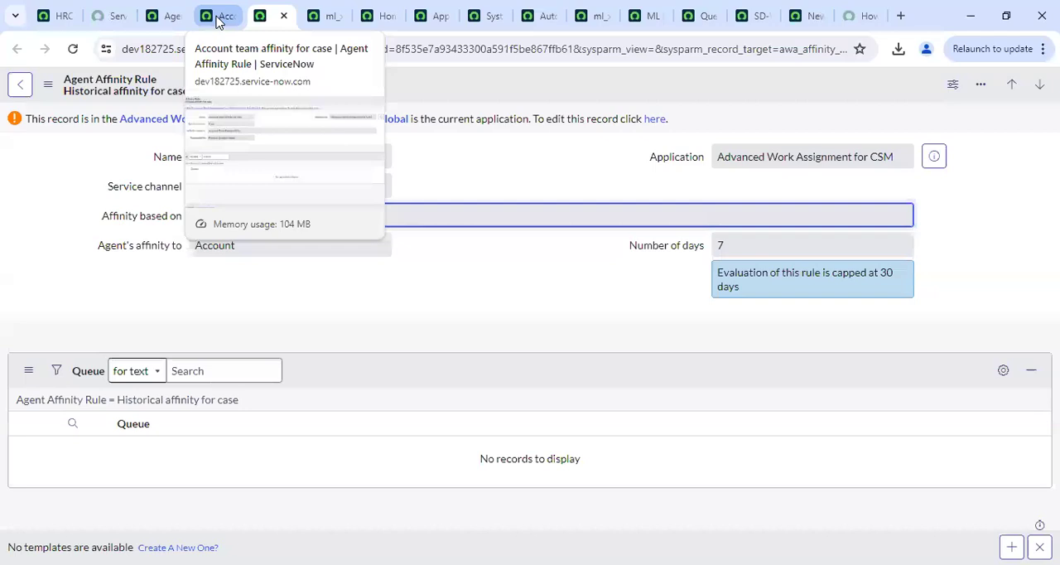
{"action": "left_click", "coordinate": [428, 254]}
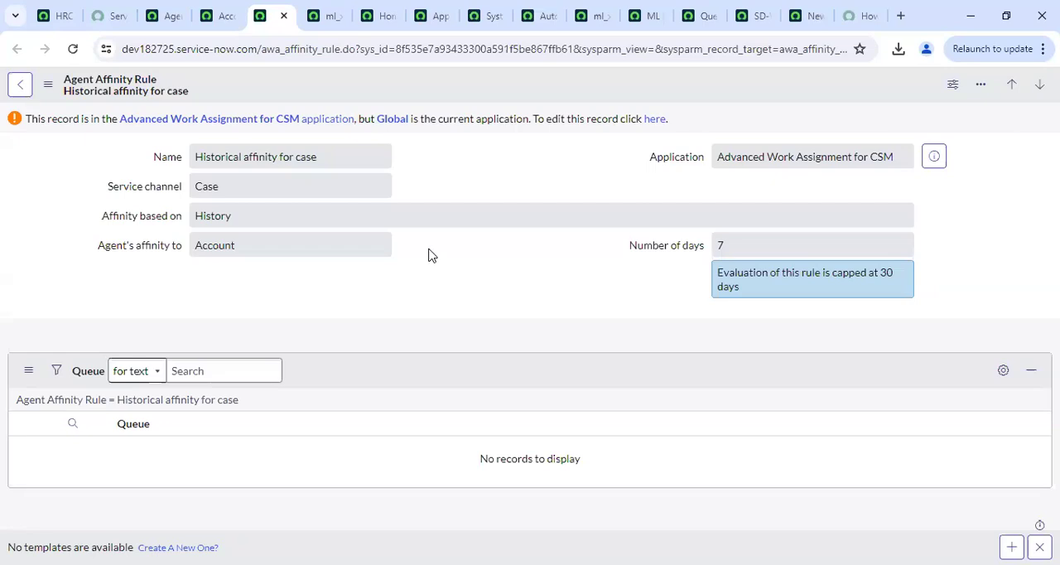
{"action": "left_click", "coordinate": [220, 16]}
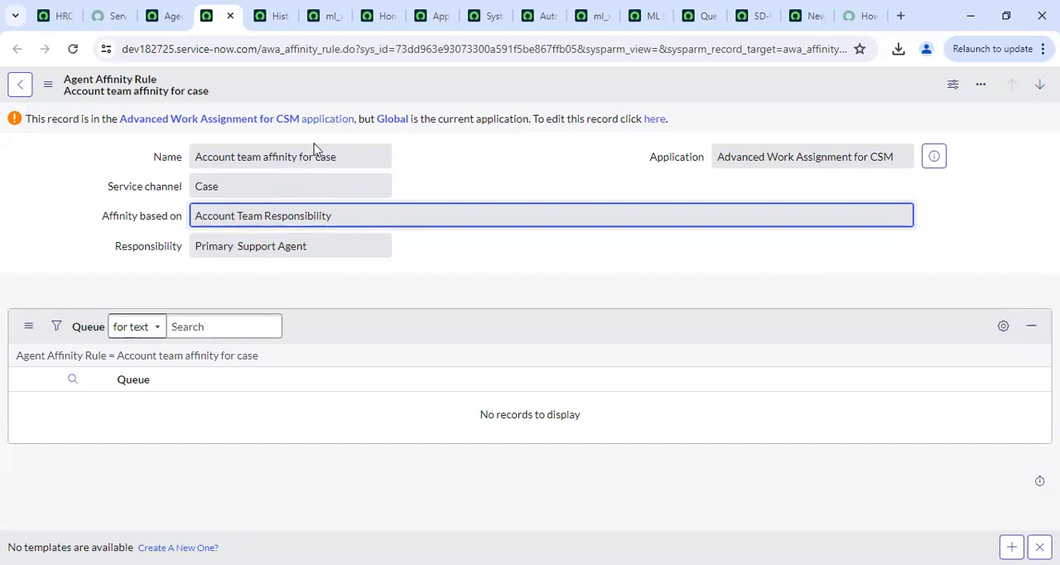
Go back to the affinity rules tab and review the Presence States and Reject Reasons lists
{"action": "left_click", "coordinate": [169, 23]}
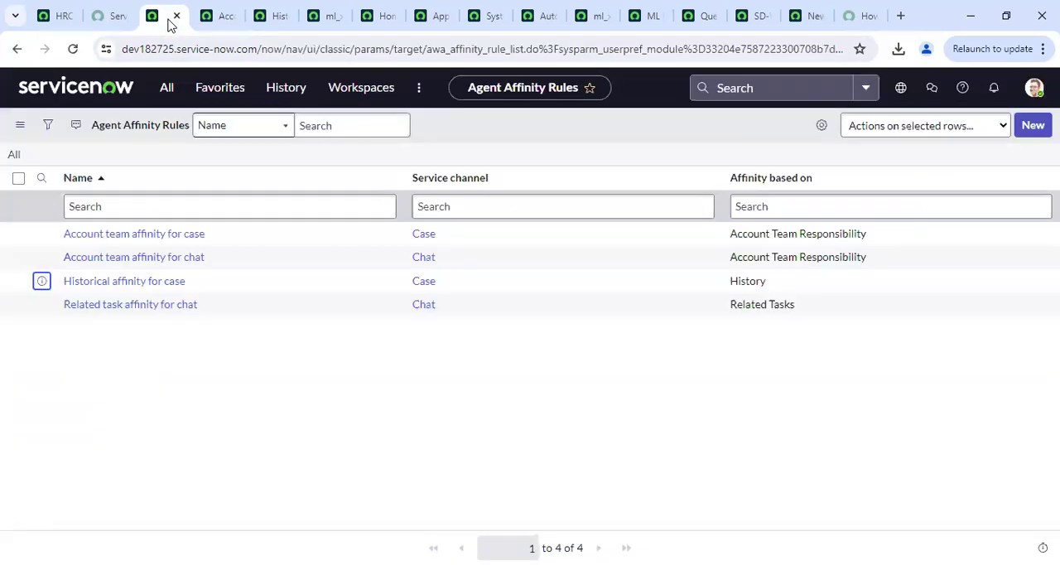
{"action": "left_click", "coordinate": [166, 87]}
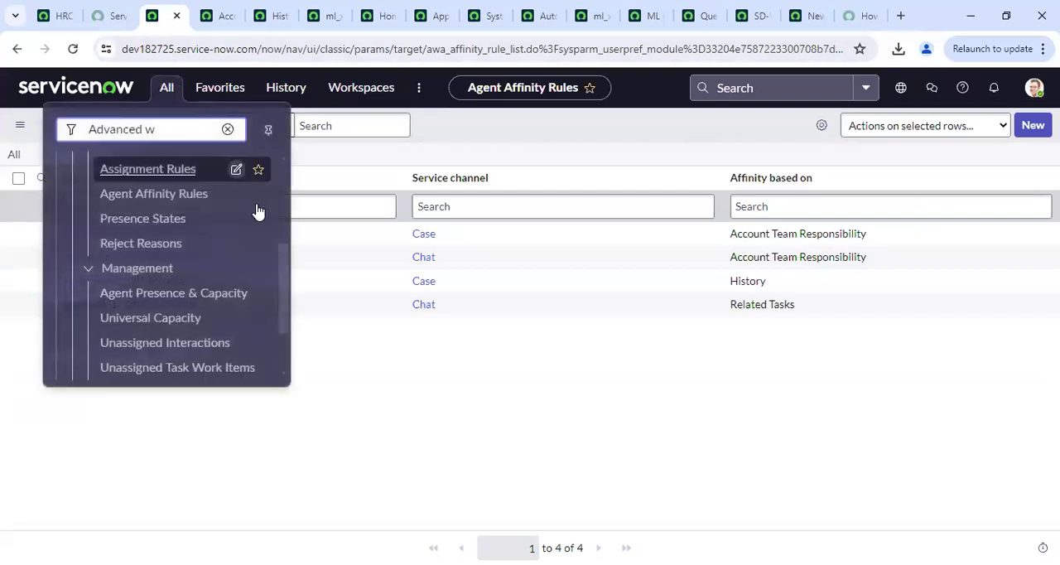
{"action": "left_click", "coordinate": [152, 217]}
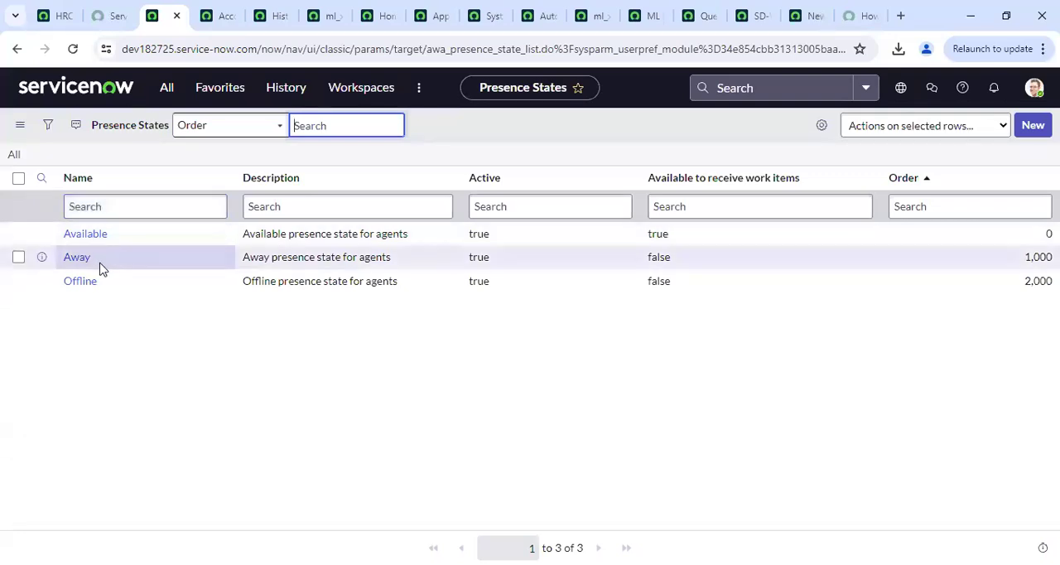
{"action": "left_click", "coordinate": [167, 89]}
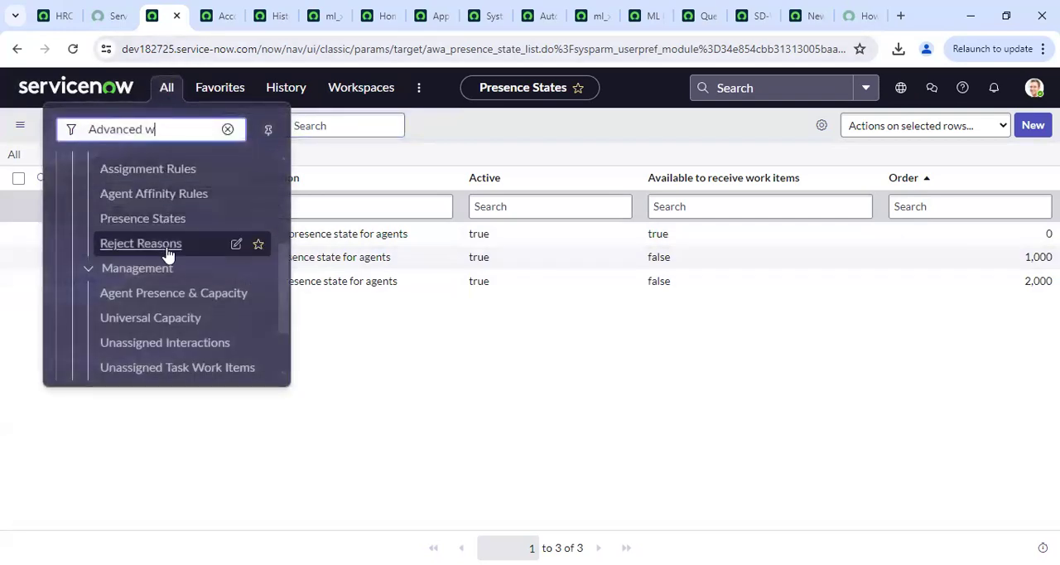
{"action": "left_click", "coordinate": [141, 243]}
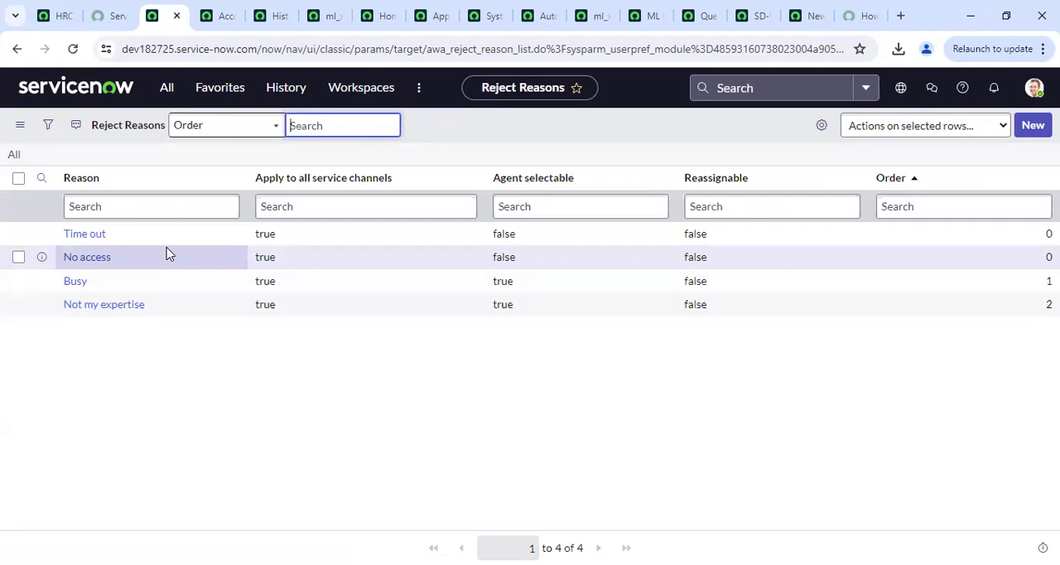
Review the Agent Presence & Capacity and Universal Capacity lists under Advanced Work Assignment management
{"action": "left_click", "coordinate": [162, 91]}
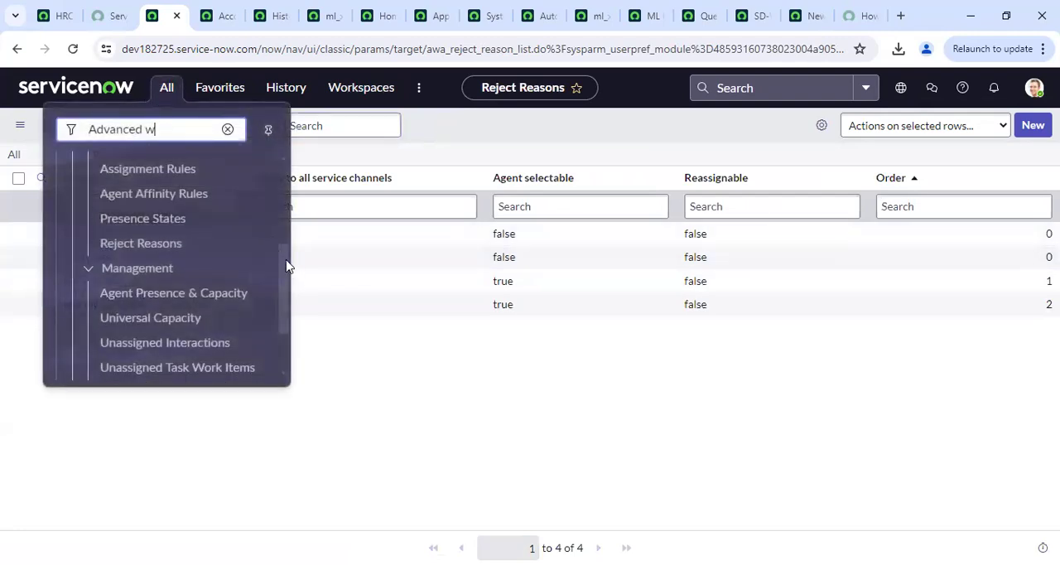
{"action": "left_click_drag", "start_coordinate": [285, 265], "coordinate": [283, 294]}
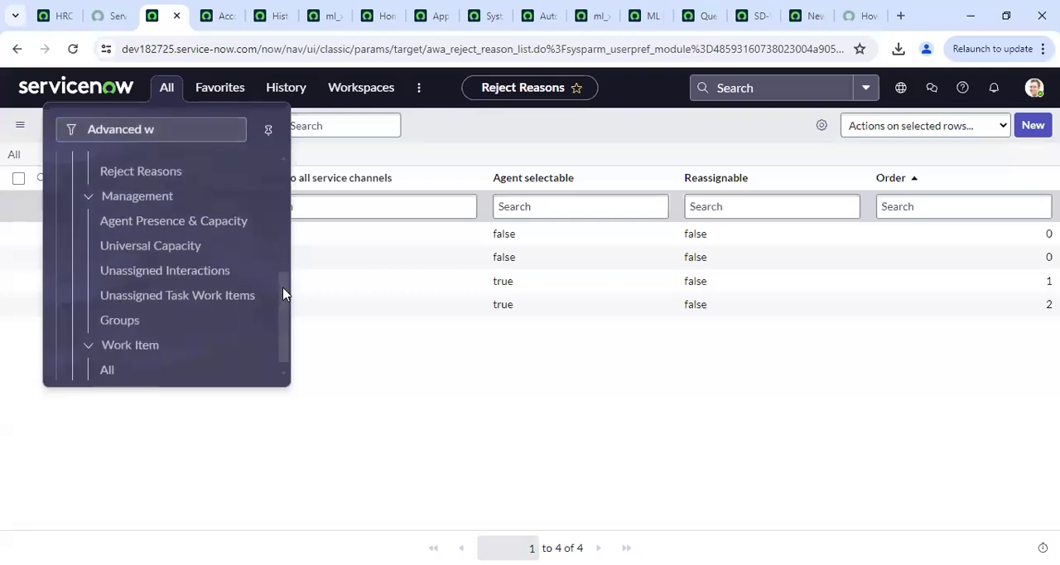
{"action": "left_click", "coordinate": [138, 220]}
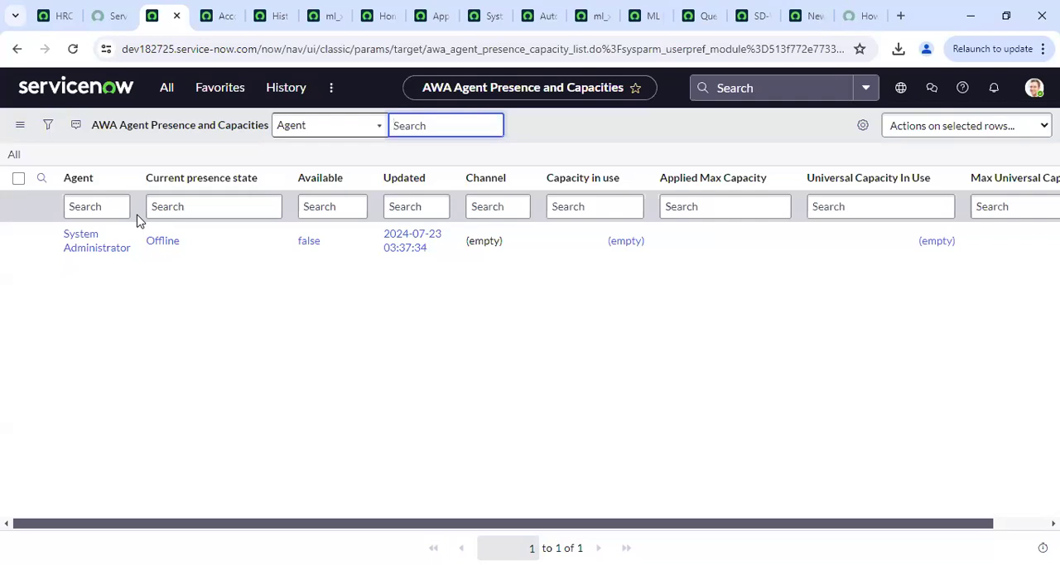
{"action": "left_click", "coordinate": [166, 87]}
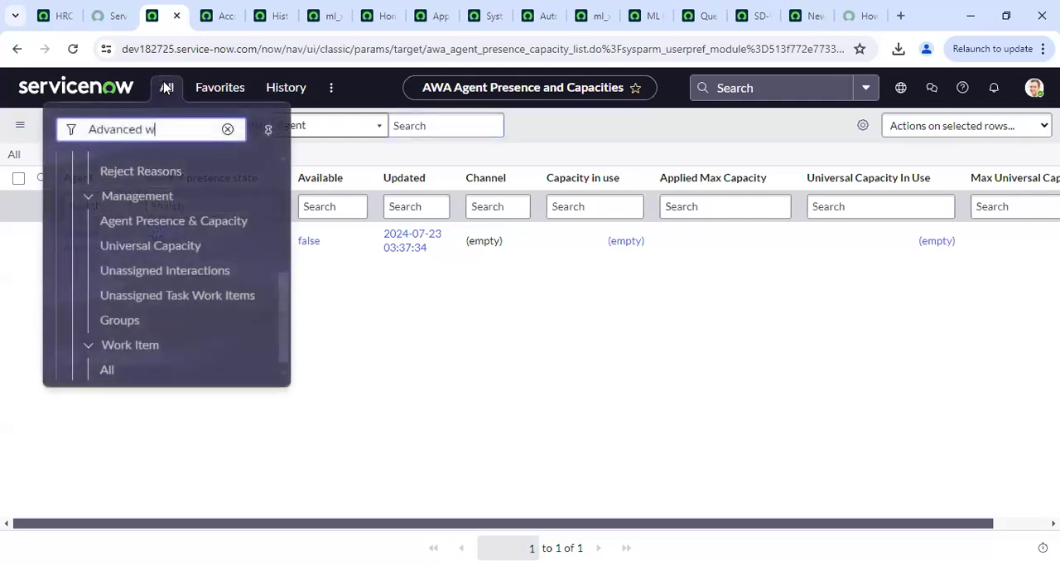
{"action": "left_click", "coordinate": [199, 245]}
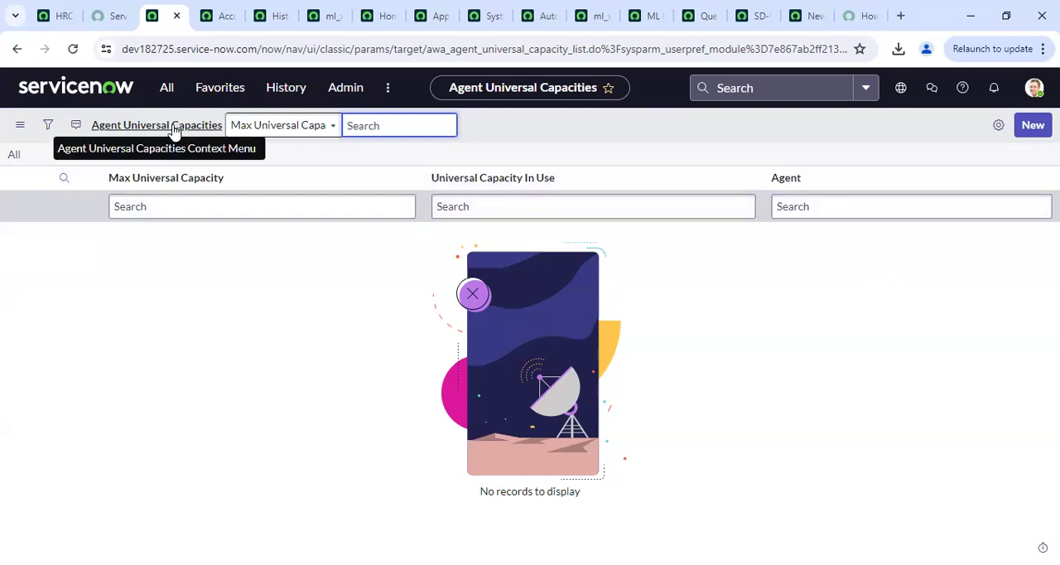
Review the Unassigned Interactions and Unassigned Task Work Items lists of Advanced Work Assignment
{"action": "left_click", "coordinate": [167, 91]}
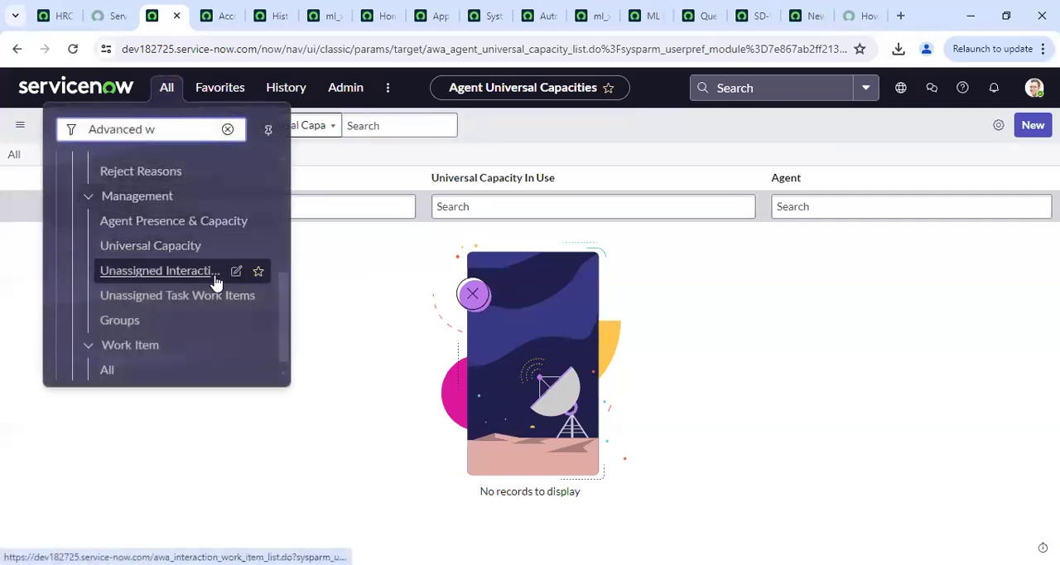
{"action": "left_click", "coordinate": [222, 275]}
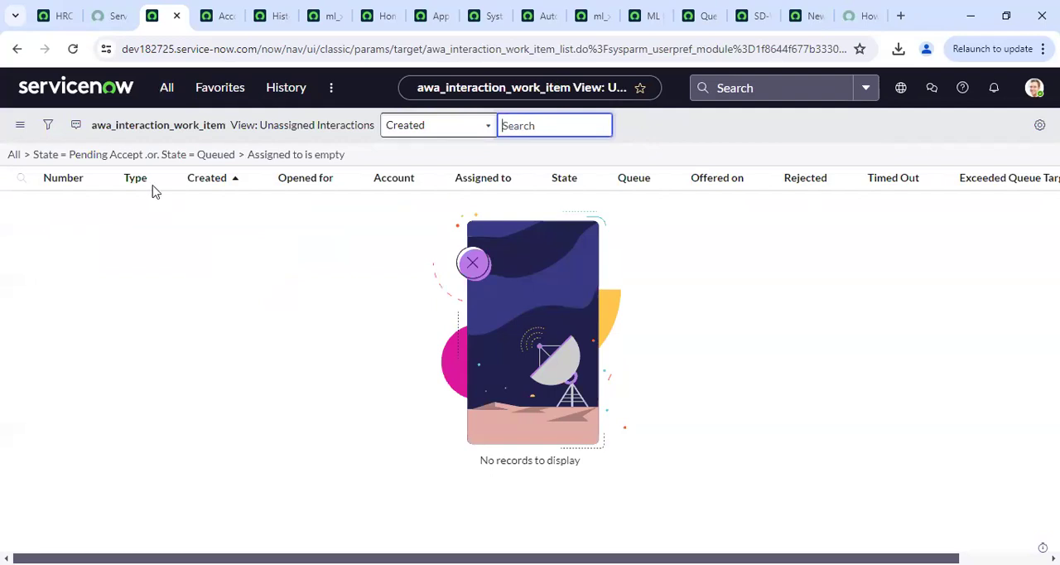
{"action": "left_click", "coordinate": [165, 86]}
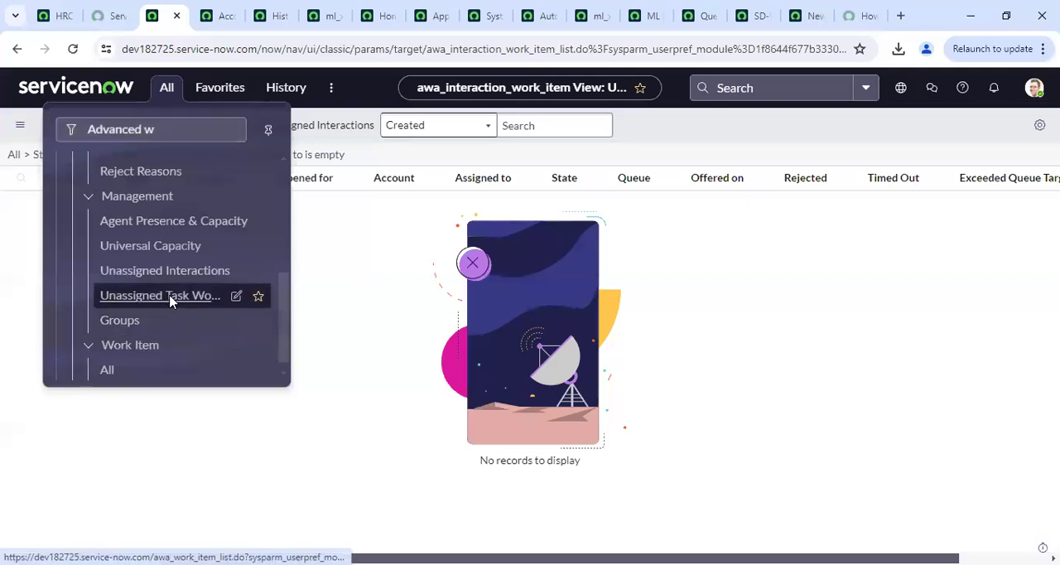
{"action": "left_click", "coordinate": [170, 298]}
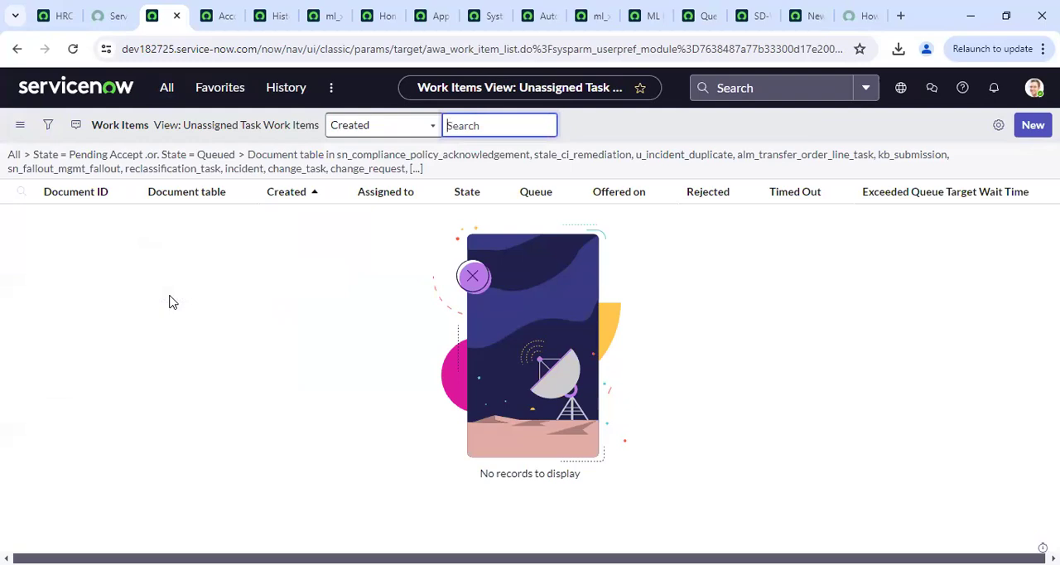
Review the Advanced Work Assignment Groups list and open the Assignment Rules list
{"action": "left_click", "coordinate": [168, 87]}
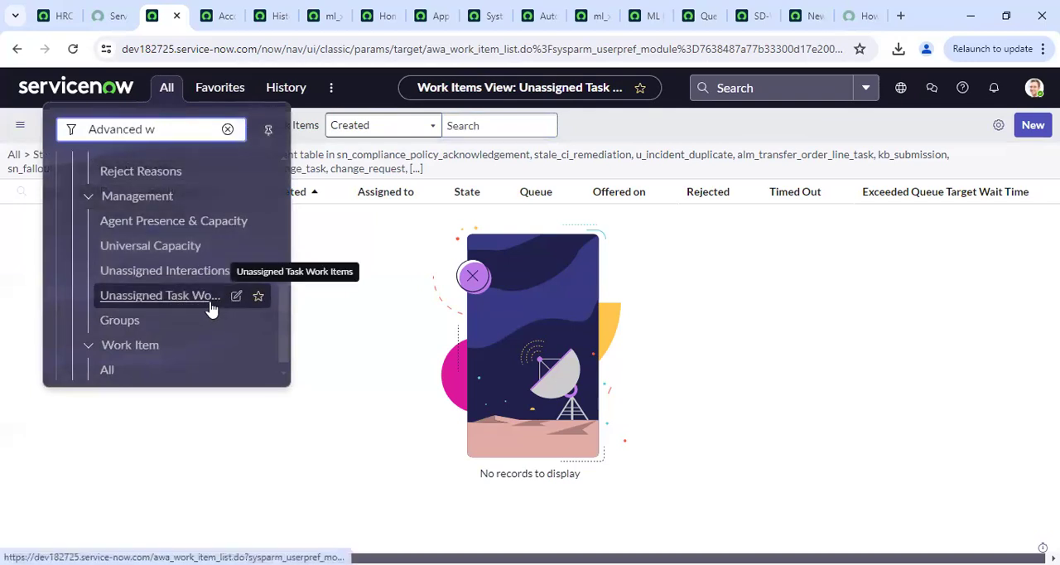
{"action": "left_click", "coordinate": [168, 322]}
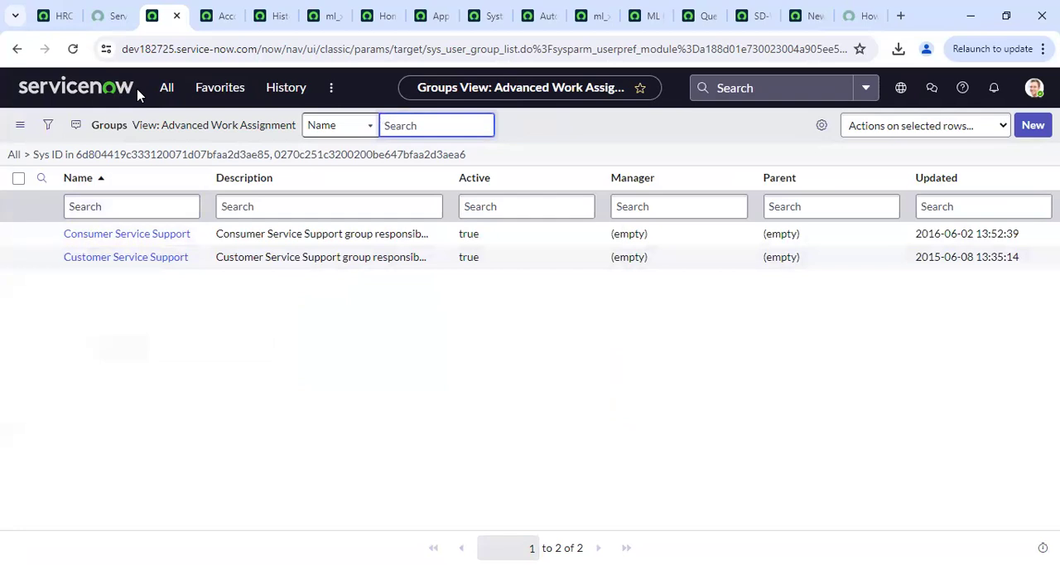
{"action": "left_click", "coordinate": [169, 86]}
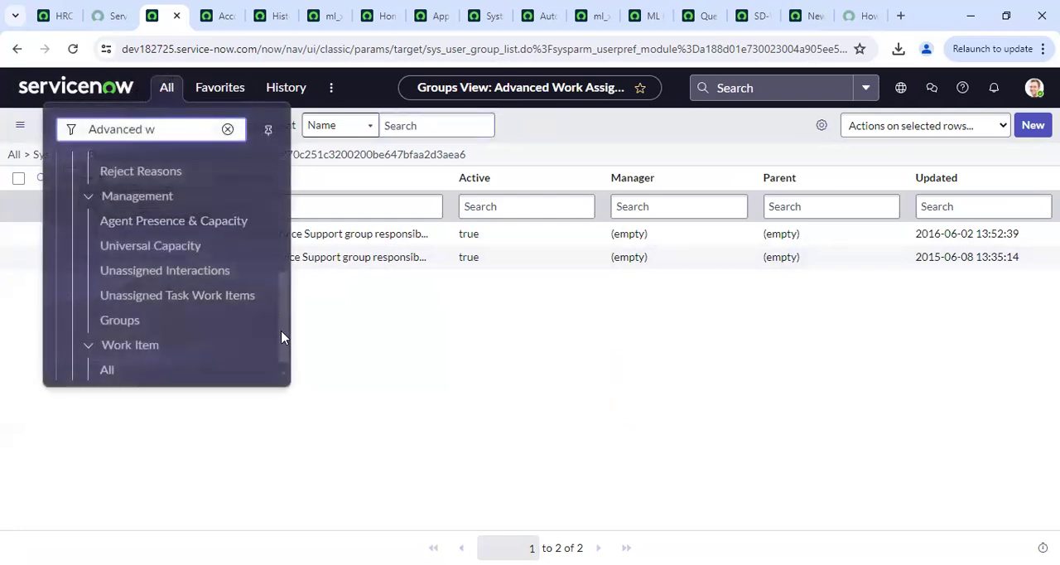
{"action": "left_click_drag", "start_coordinate": [282, 337], "coordinate": [282, 261]}
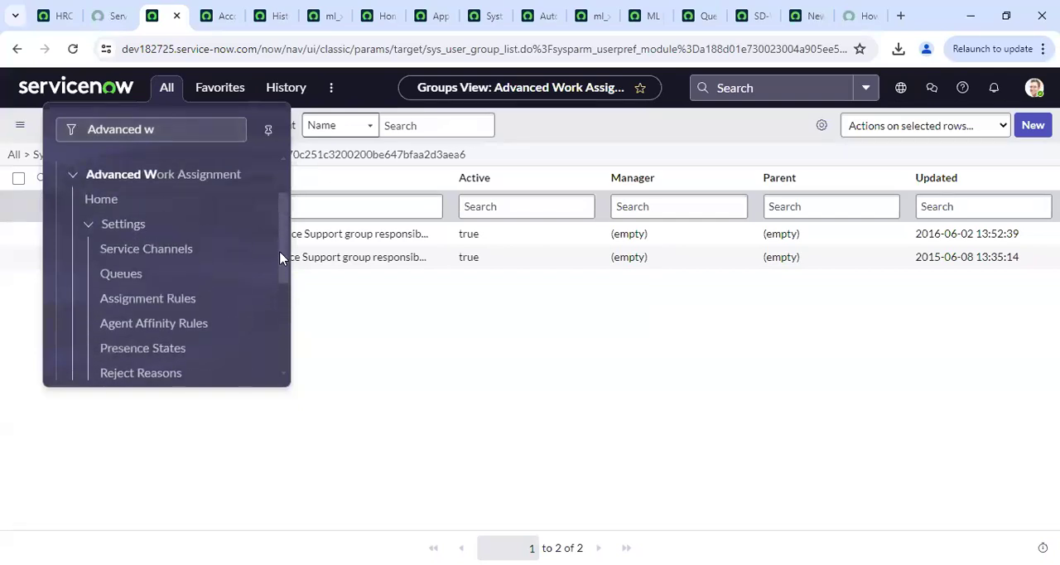
{"action": "left_click", "coordinate": [192, 303]}
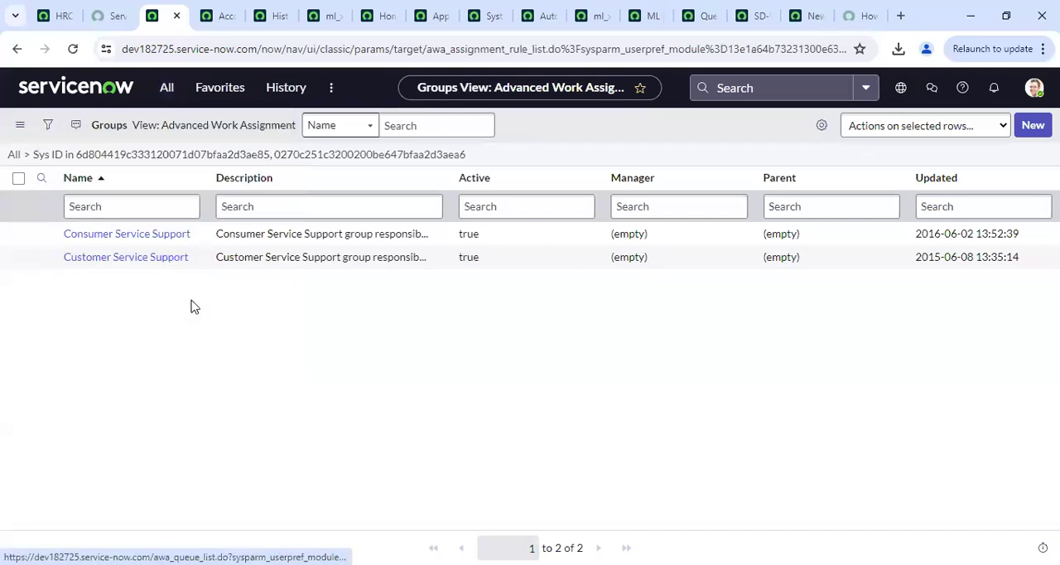